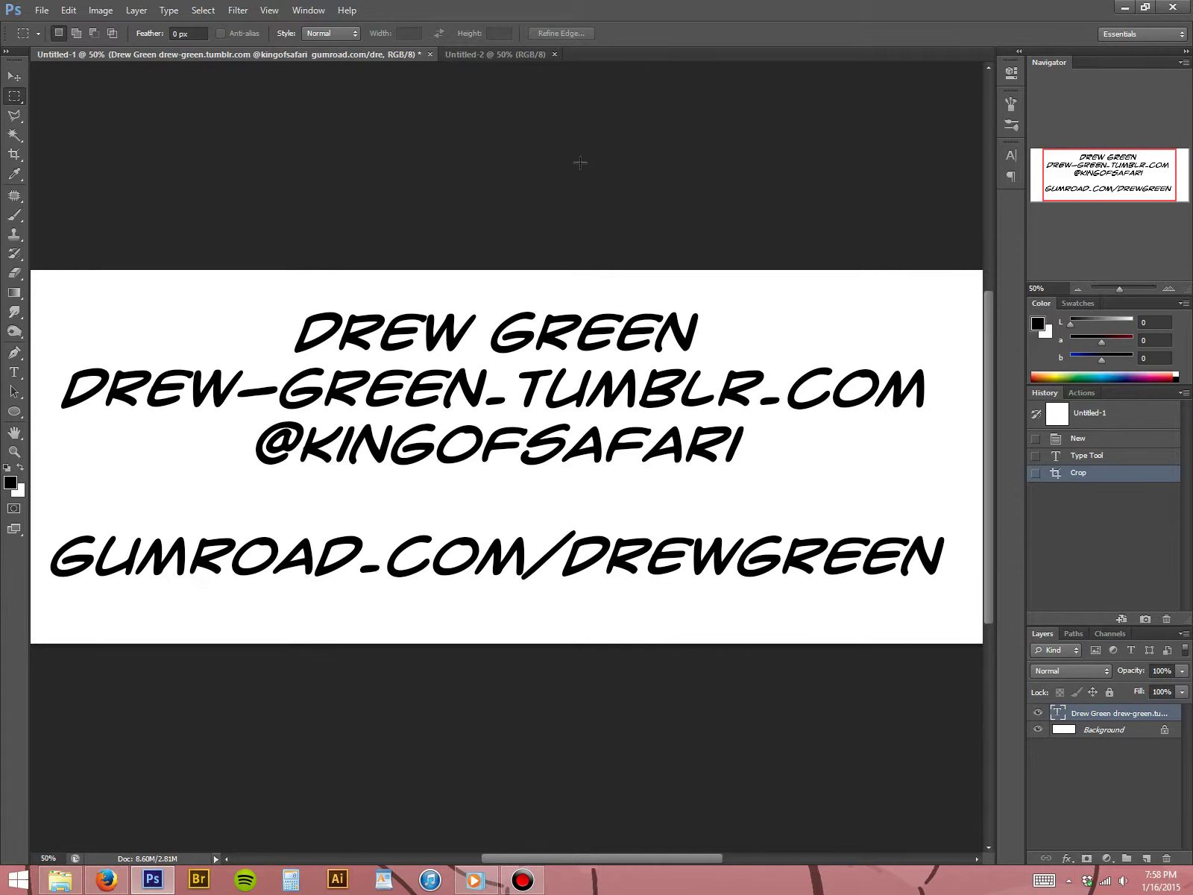
- In the blank Untitled-2 document, set the foreground color to dark navy blue, hex 191932
{"action": "left_click", "coordinate": [491, 54]}
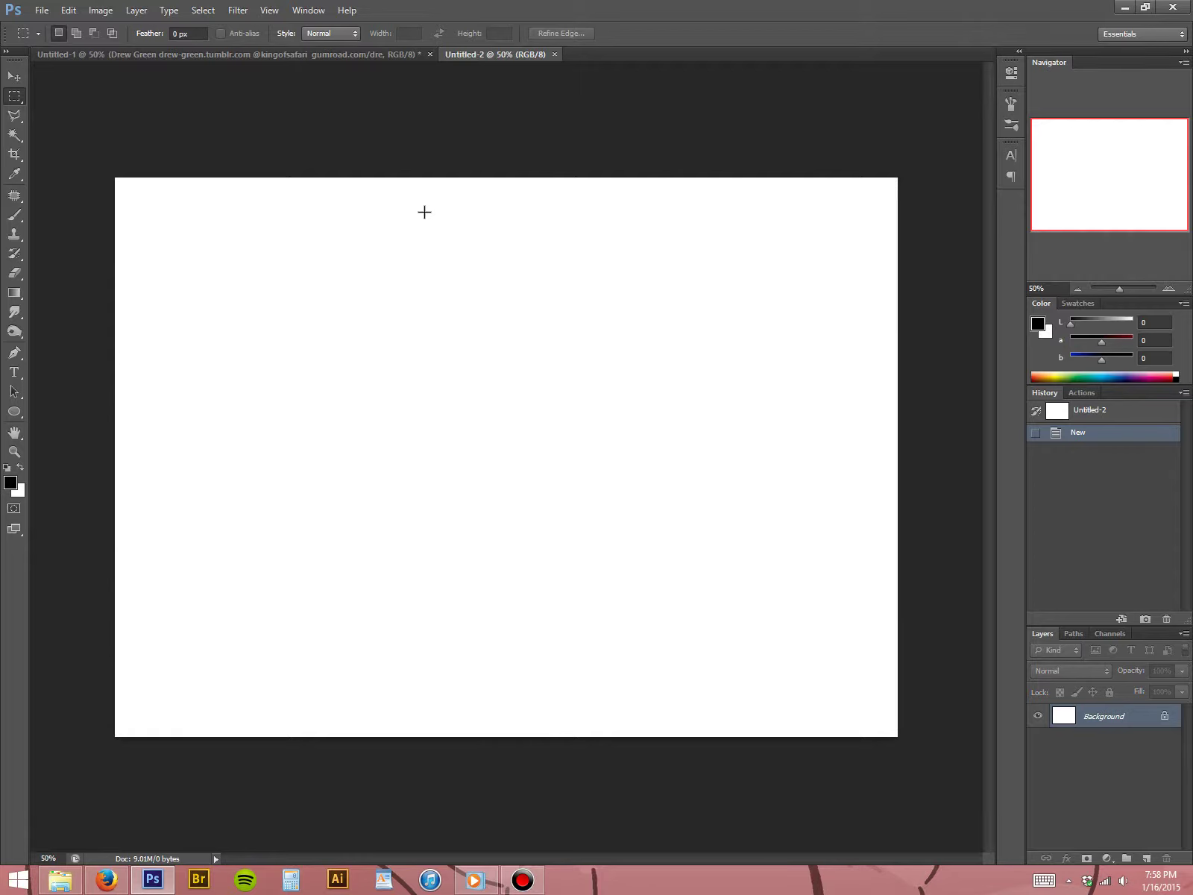
{"action": "left_click", "coordinate": [11, 483]}
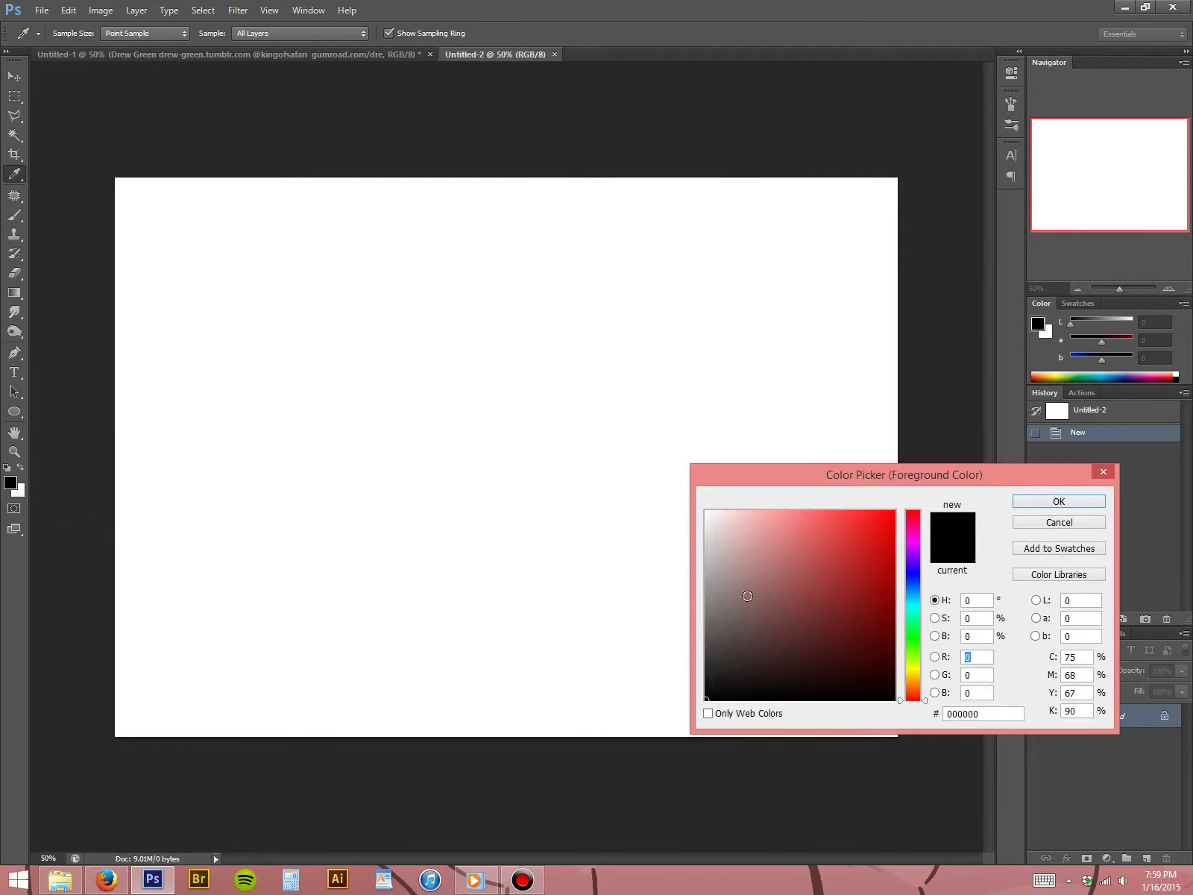
{"action": "left_click", "coordinate": [914, 586]}
{"action": "left_click", "coordinate": [910, 579]}
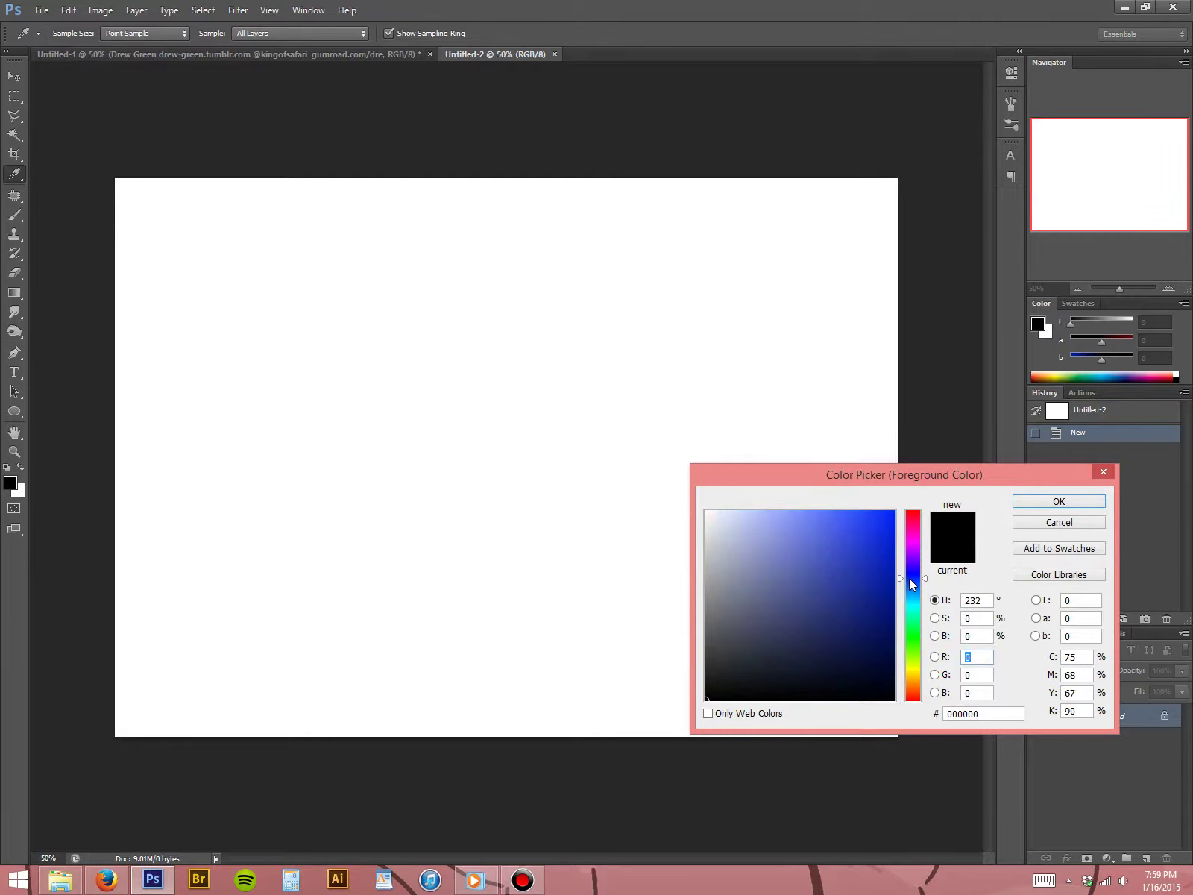
{"action": "mouse_move", "coordinate": [767, 642]}
{"action": "left_mouse_down"}
{"action": "mouse_move", "coordinate": [772, 663]}
{"action": "mouse_move", "coordinate": [802, 663]}
{"action": "left_mouse_up"}
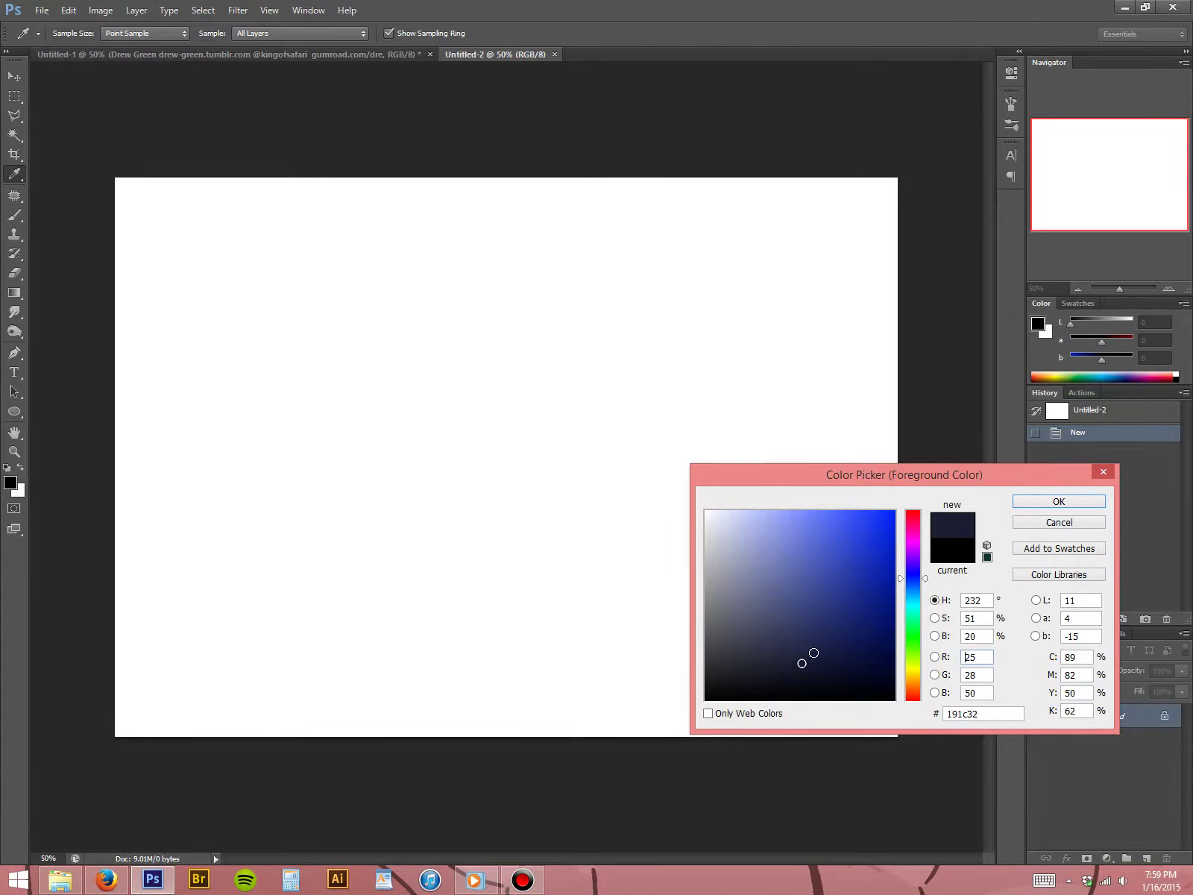
{"action": "left_click", "coordinate": [914, 573]}
{"action": "left_click", "coordinate": [1059, 501]}
- Fill the Background layer with the foreground color and darken it with Hue/Saturation at Lightness -25
{"action": "key", "text": "m"}
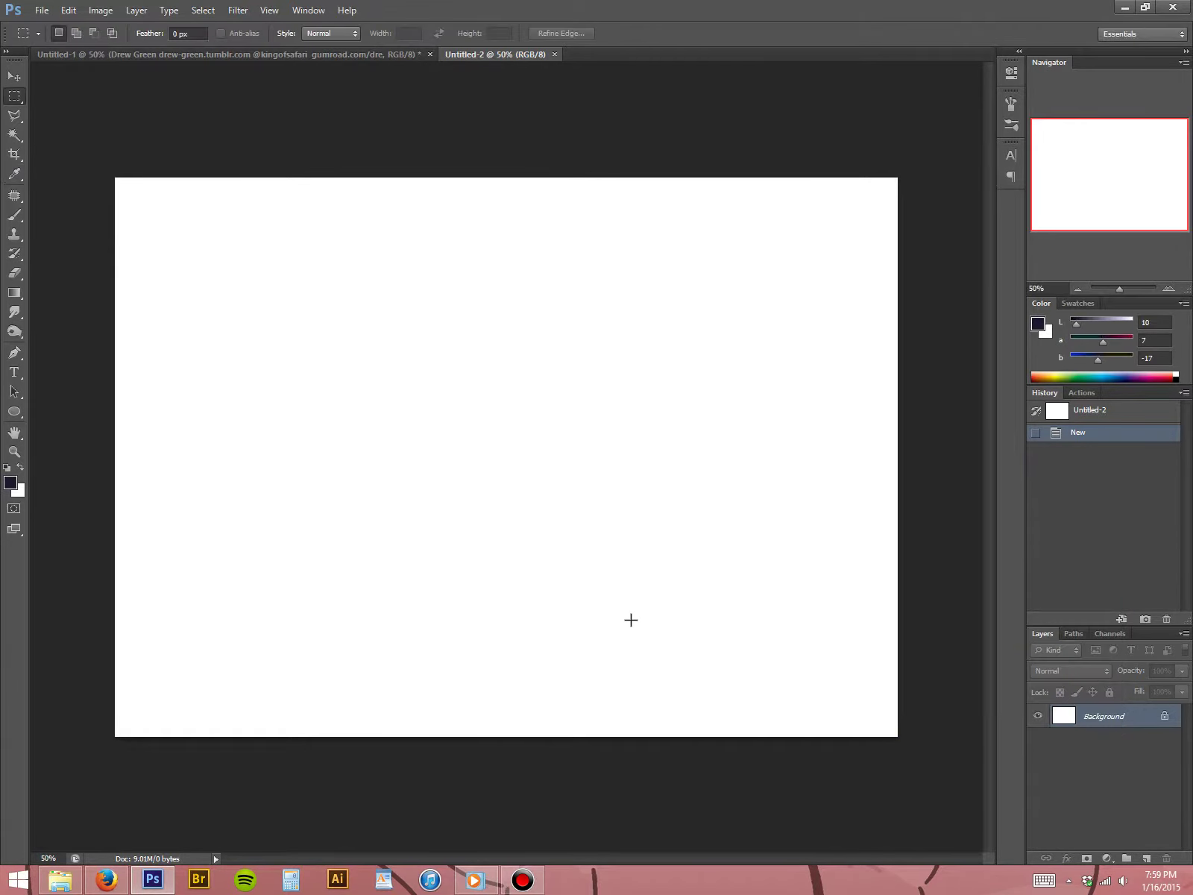
{"action": "key", "text": "alt+BackSpace"}
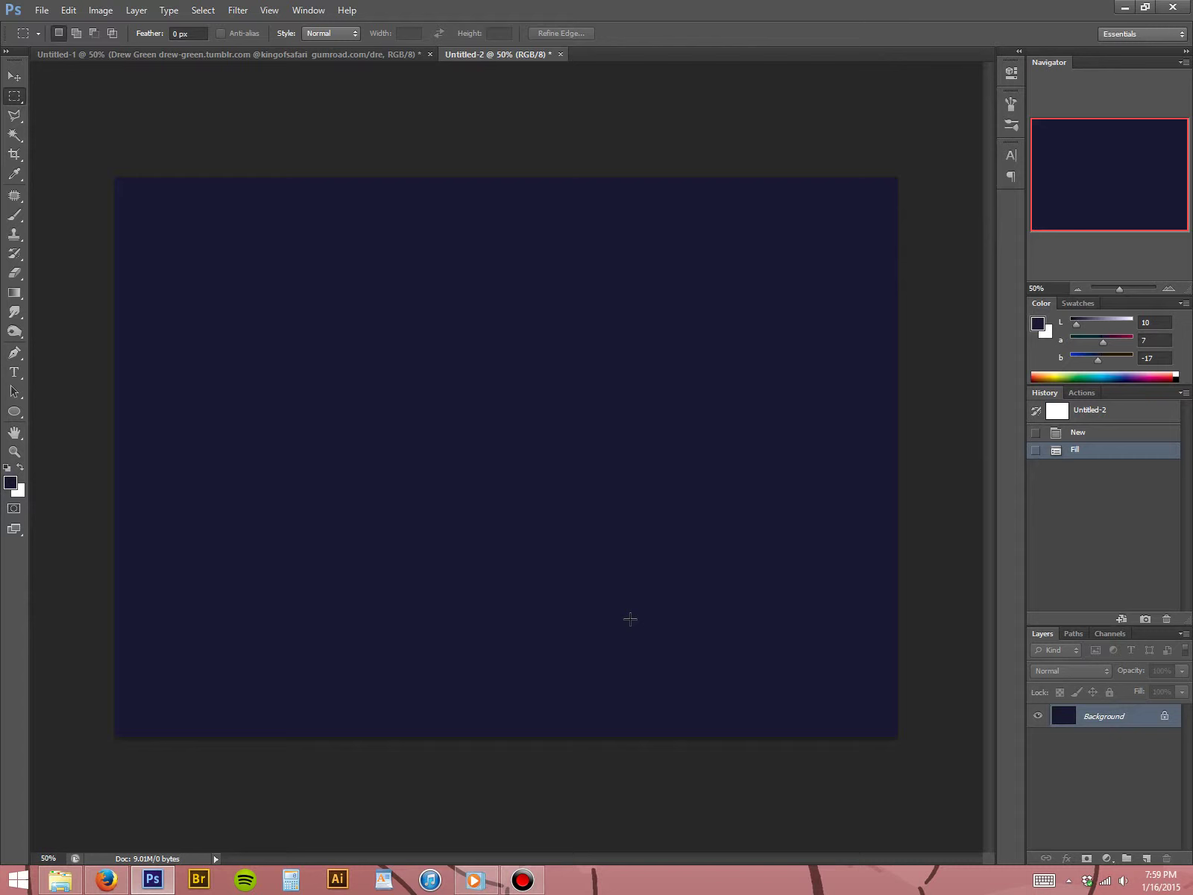
{"action": "key", "text": "ctrl+u"}
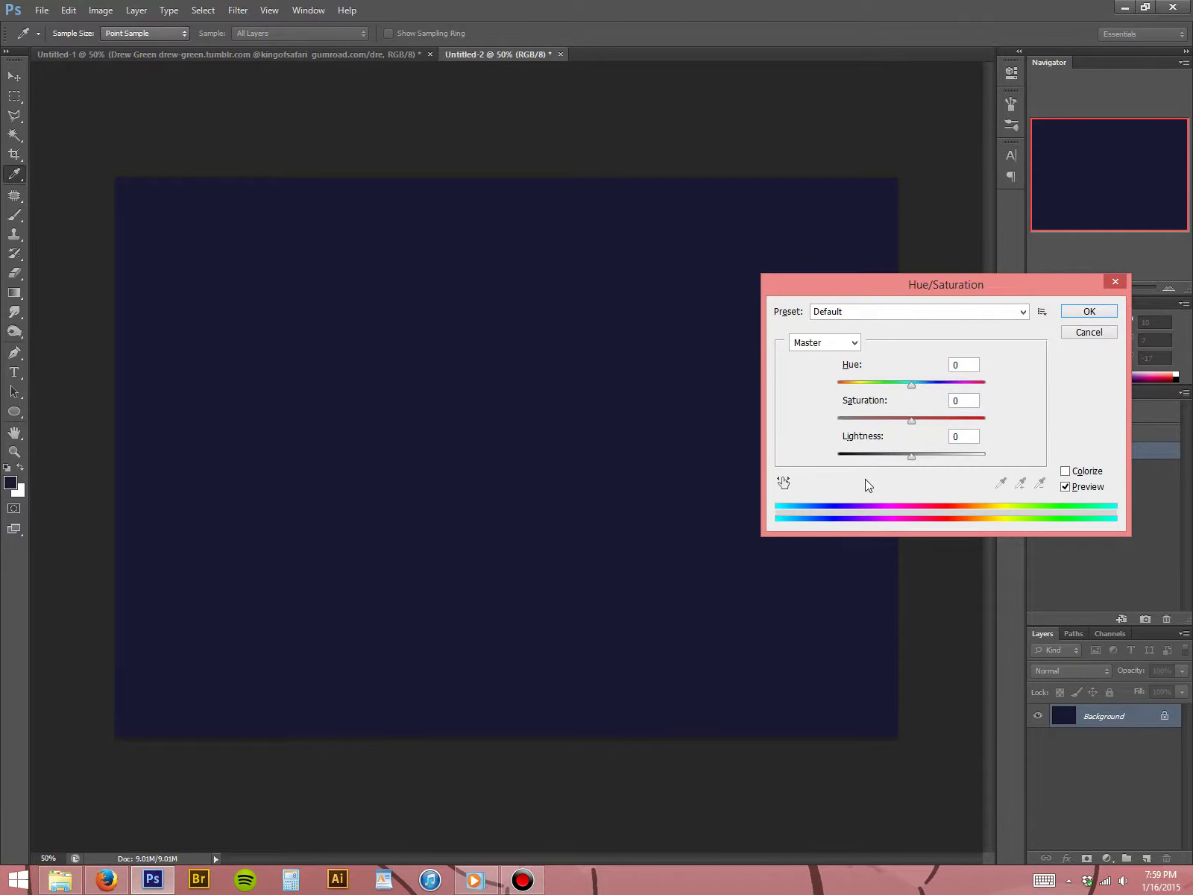
{"action": "left_click", "coordinate": [894, 454]}
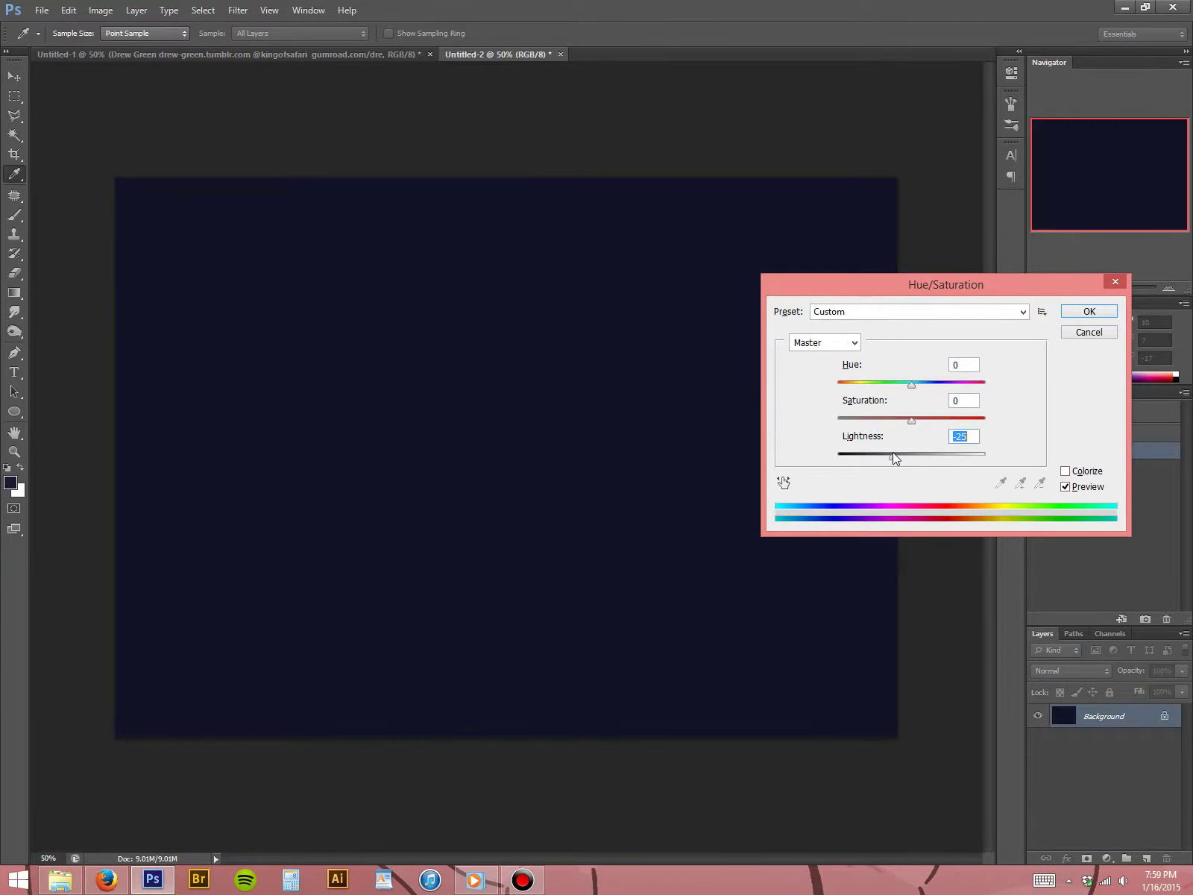
{"action": "left_click", "coordinate": [1088, 313]}
- Choose the soft round 300 px brush with 0% hardness and enlarge it to 453 px
{"action": "key", "text": "b"}
{"action": "right_click", "coordinate": [613, 289]}
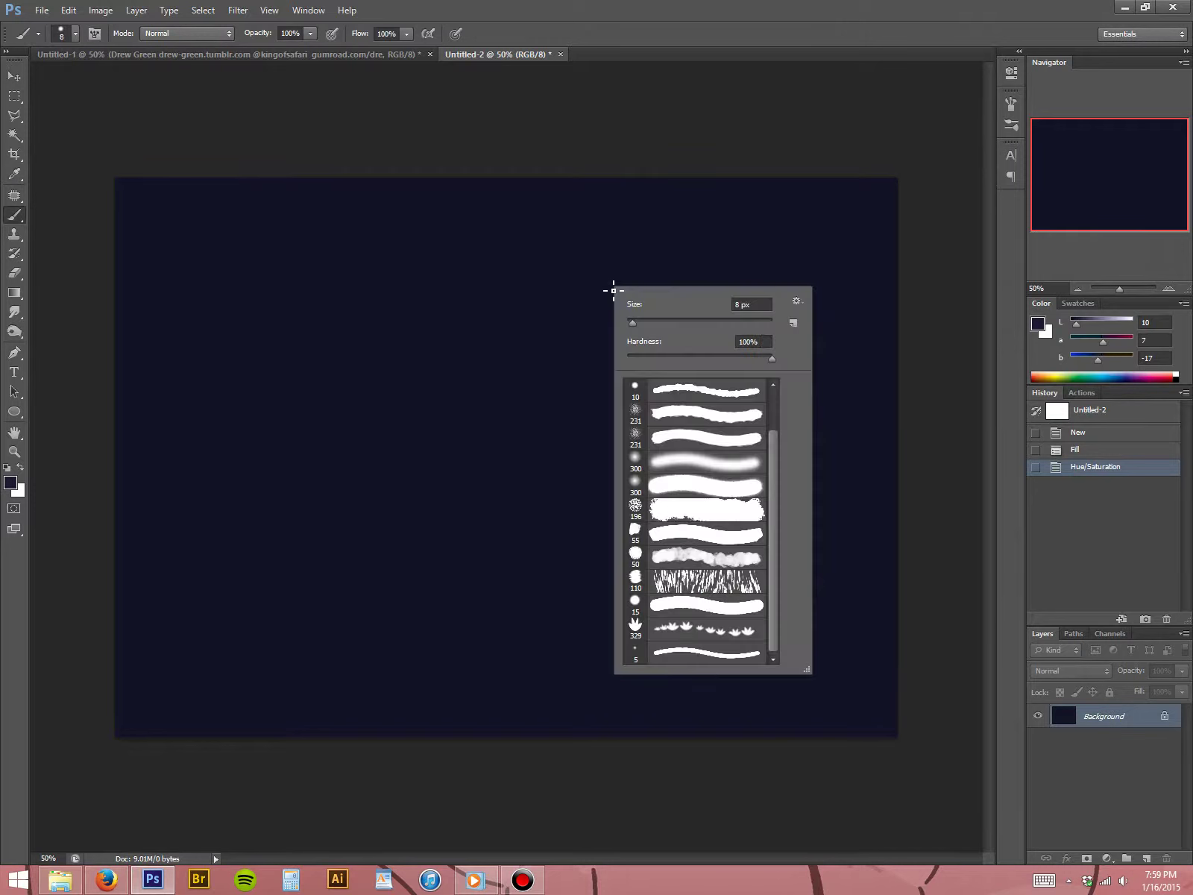
{"action": "left_click", "coordinate": [738, 468]}
{"action": "left_click_drag", "start_coordinate": [743, 321], "coordinate": [754, 320]}
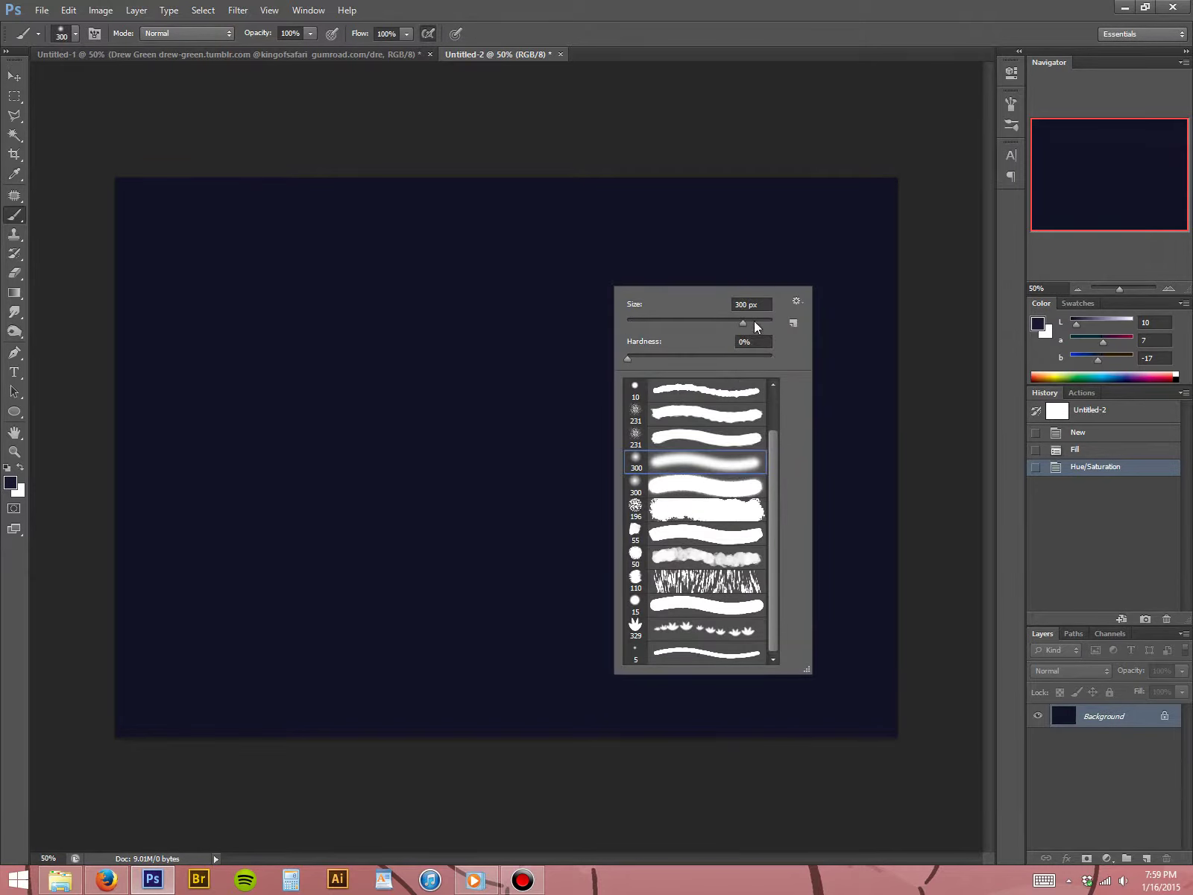
{"action": "left_click", "coordinate": [662, 40]}
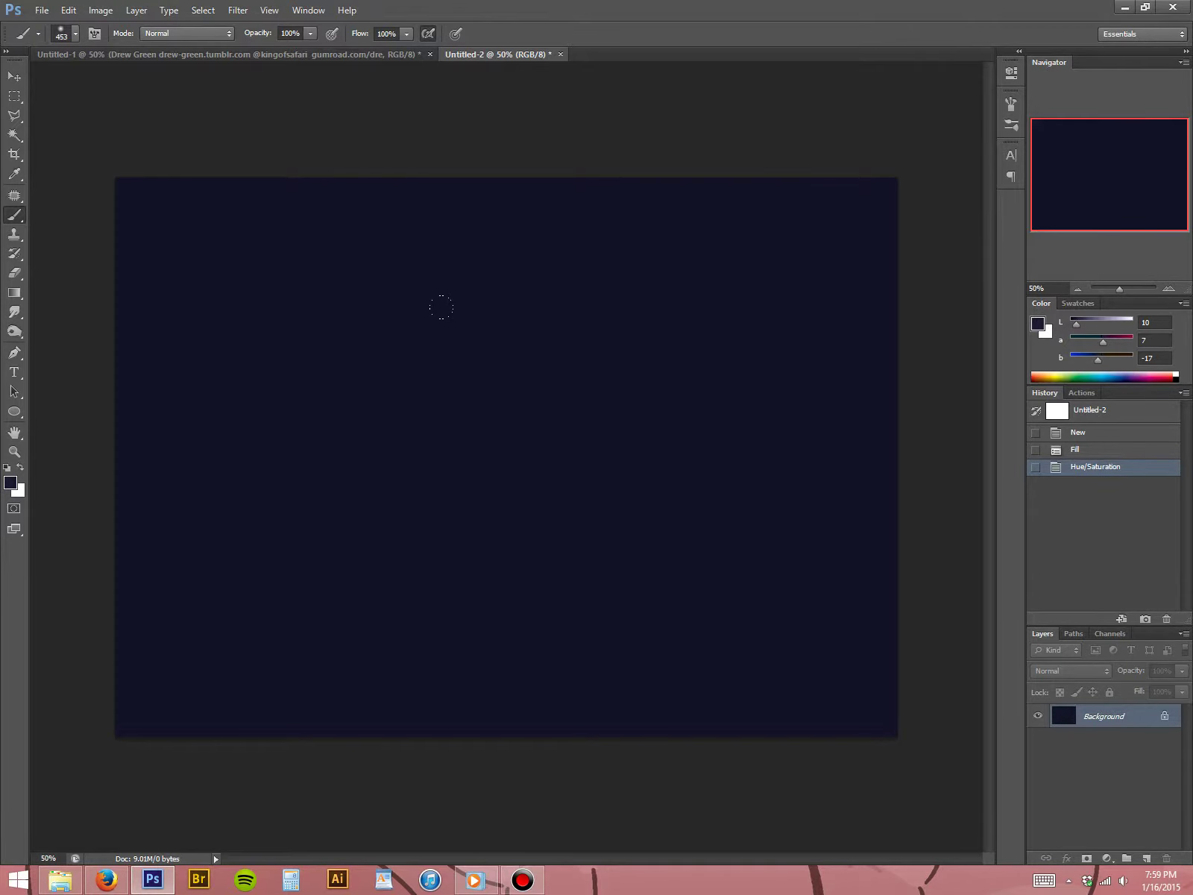
- Set the foreground color to a brighter, more saturated blue, hex 1b195e
{"action": "left_click", "coordinate": [10, 482]}
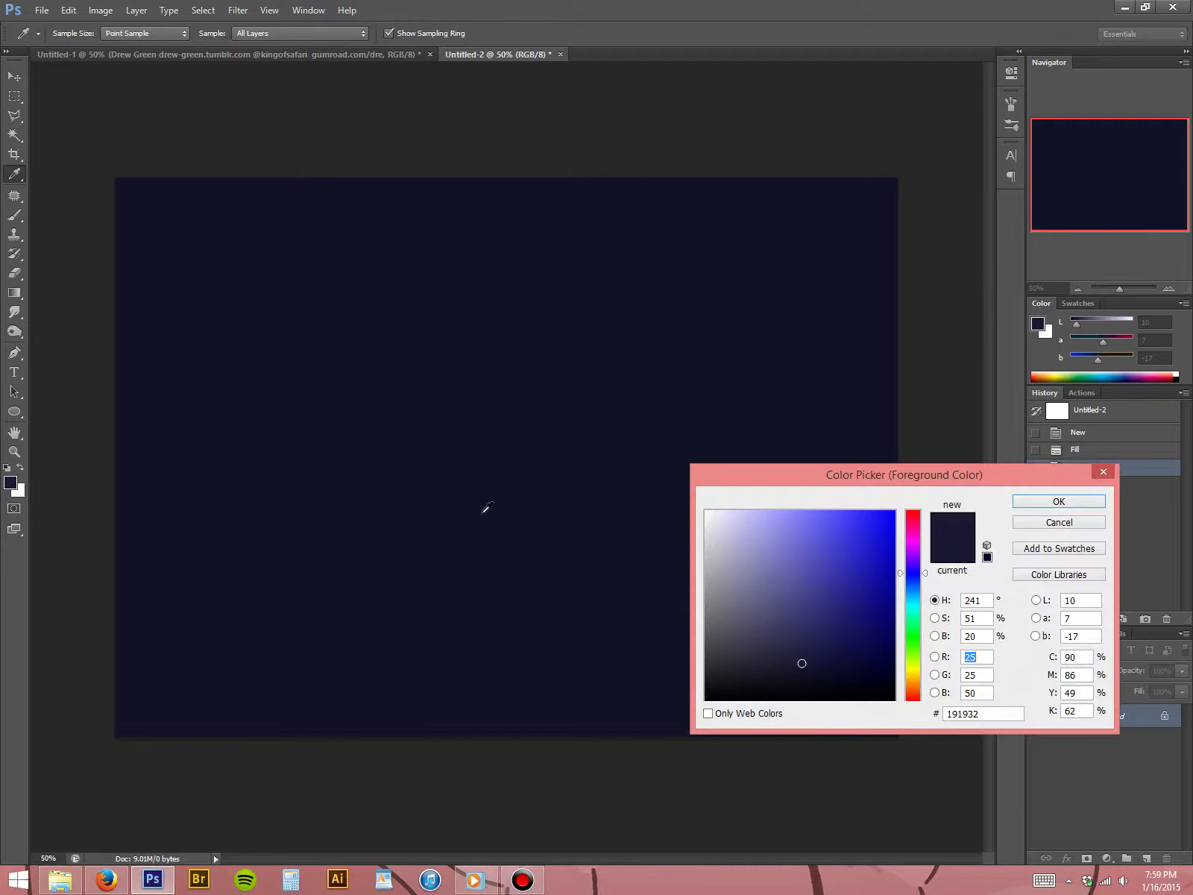
{"action": "left_click_drag", "start_coordinate": [815, 647], "coordinate": [845, 630]}
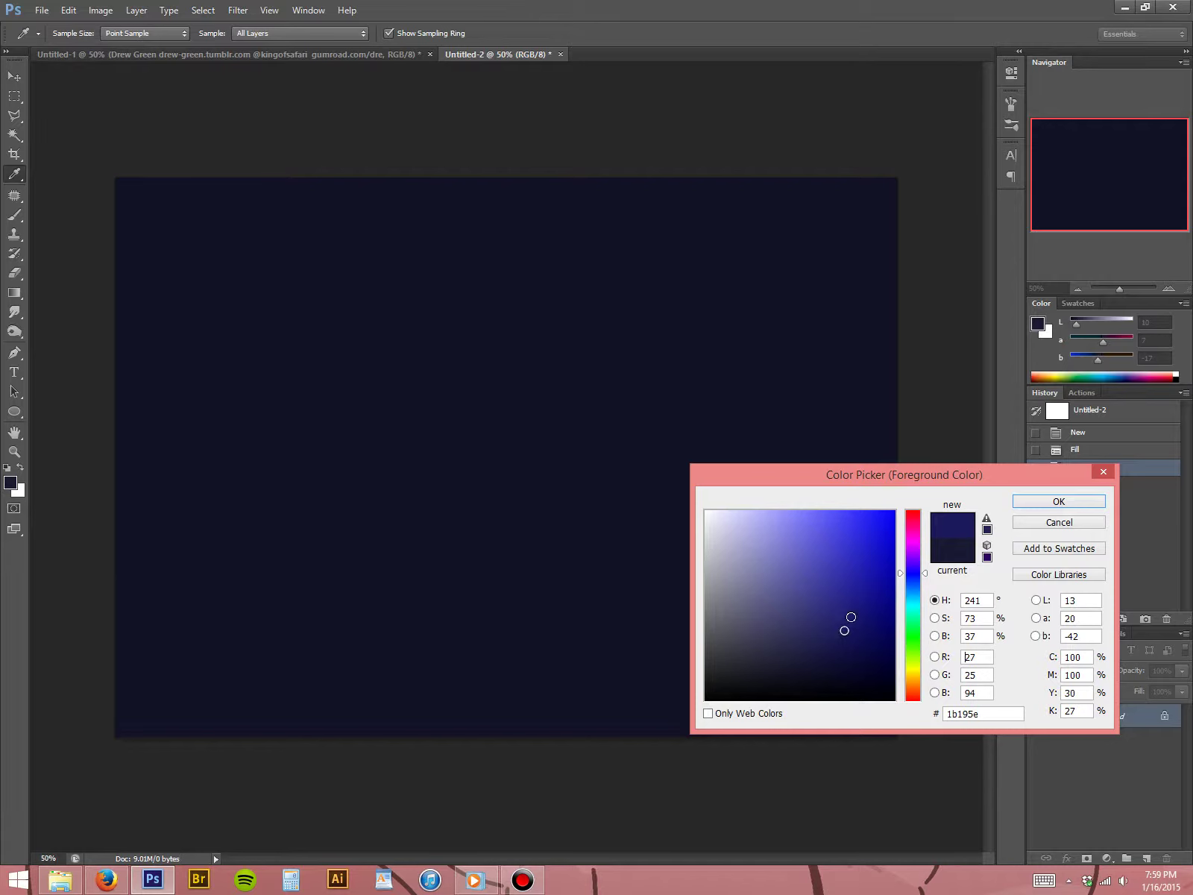
{"action": "left_click", "coordinate": [1023, 501]}
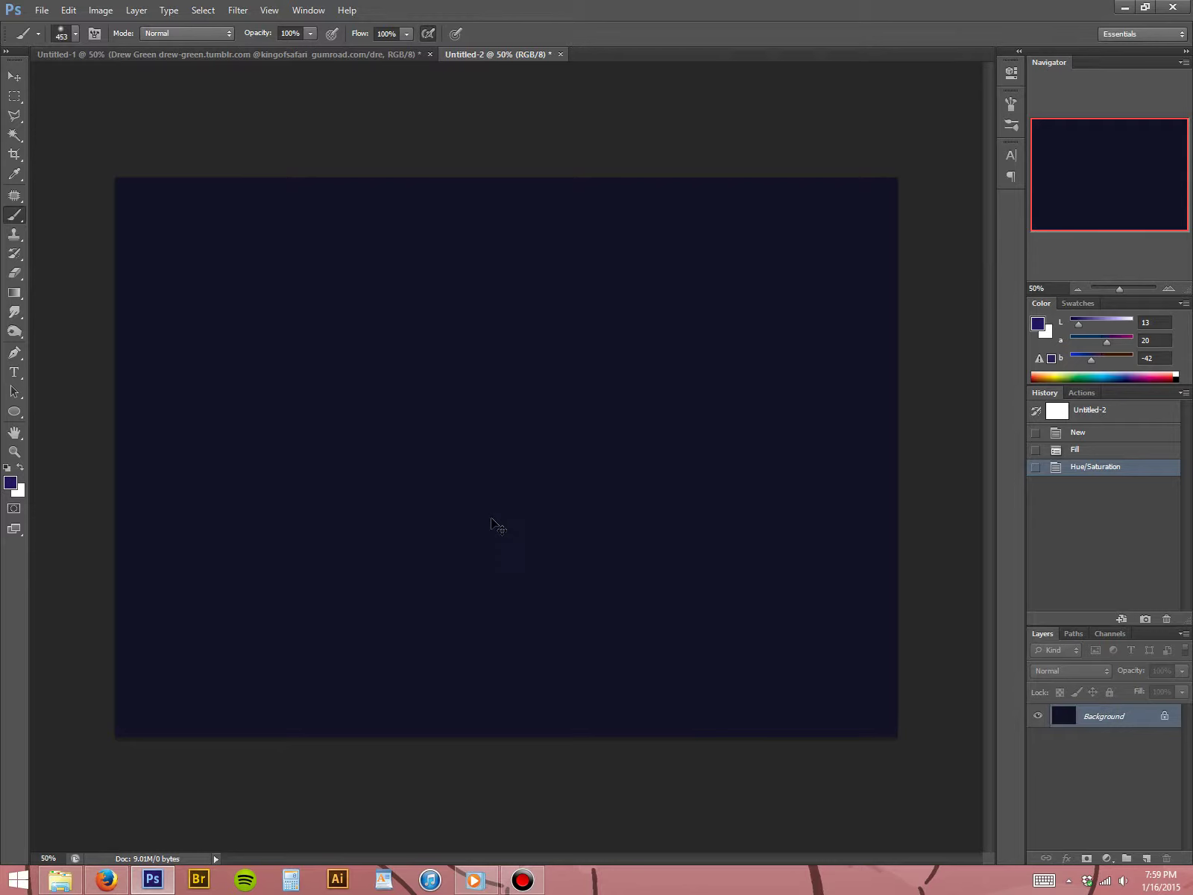
- Create a new layer named "blur" above the Background
{"action": "key", "text": "ctrl+shift+n"}
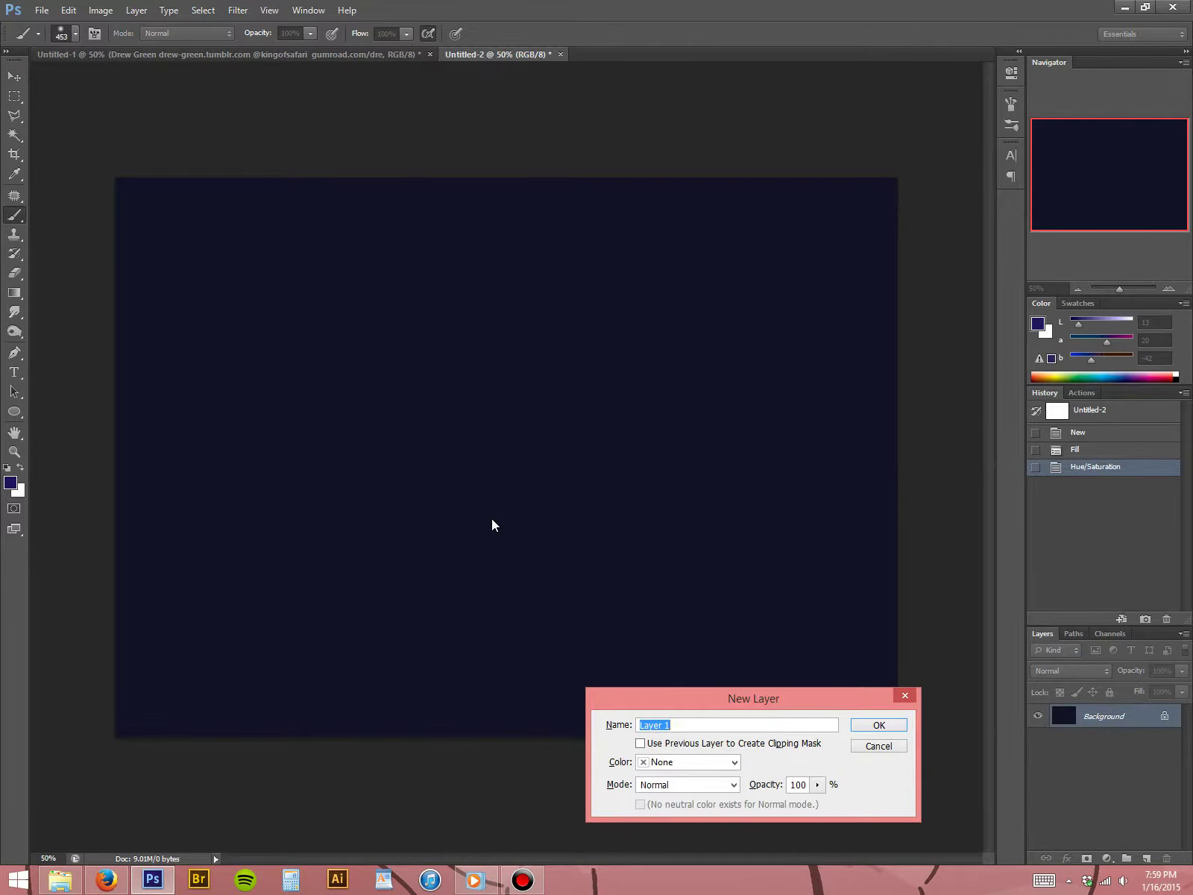
{"action": "type", "text": "blur"}
{"action": "key", "text": "Return"}
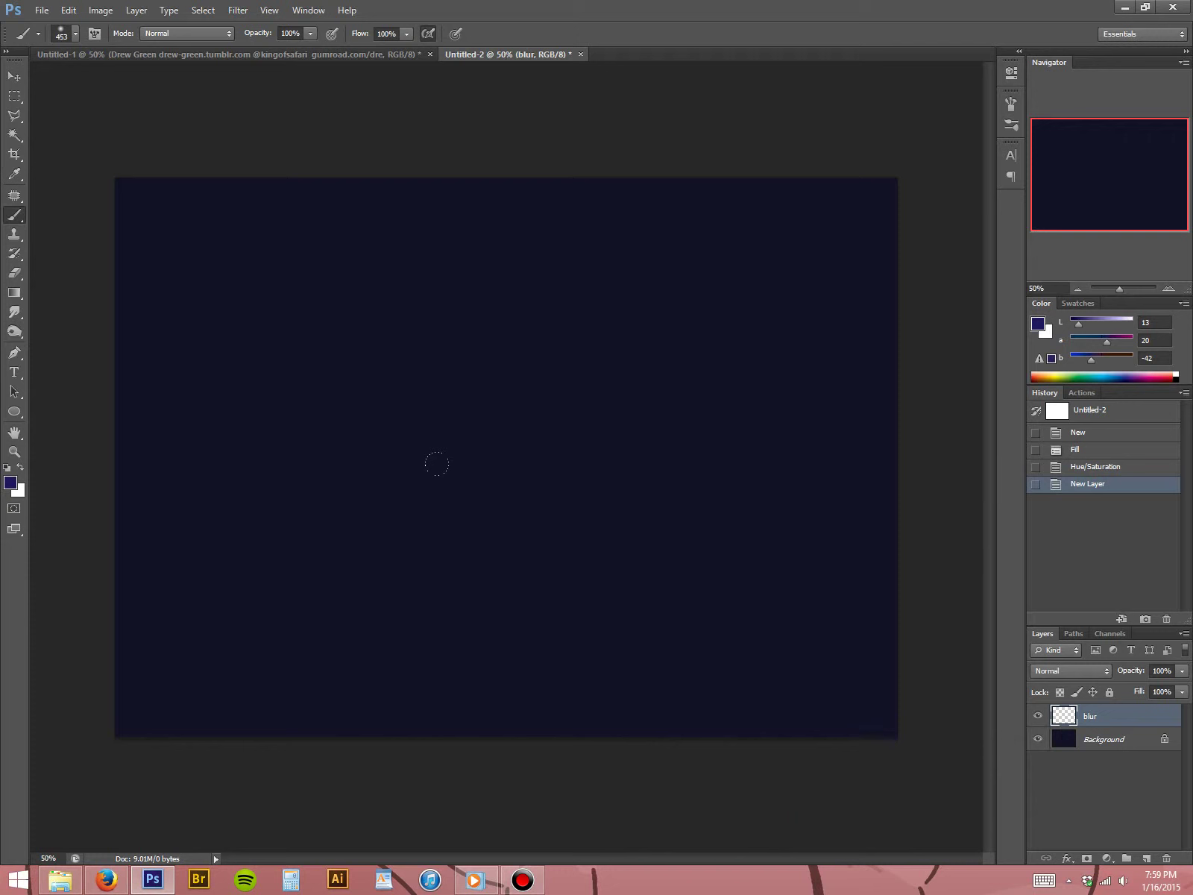
{"action": "mouse_move", "coordinate": [443, 316]}
{"action": "left_mouse_down"}
{"action": "mouse_move", "coordinate": [316, 313]}
{"action": "mouse_move", "coordinate": [165, 341]}
{"action": "left_mouse_up"}
{"action": "key", "text": "ctrl+z"}
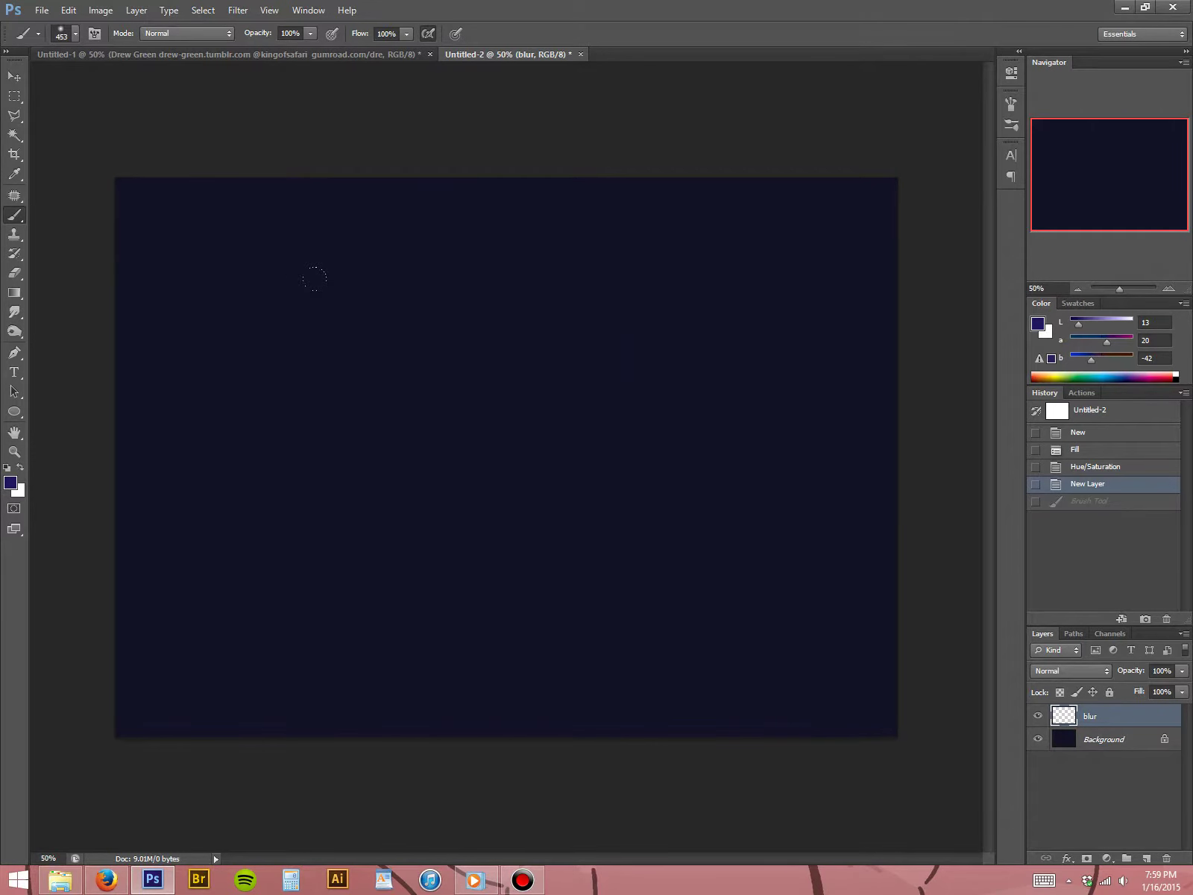
{"action": "right_click", "coordinate": [413, 276]}
{"action": "left_click_drag", "start_coordinate": [596, 369], "coordinate": [595, 368]}
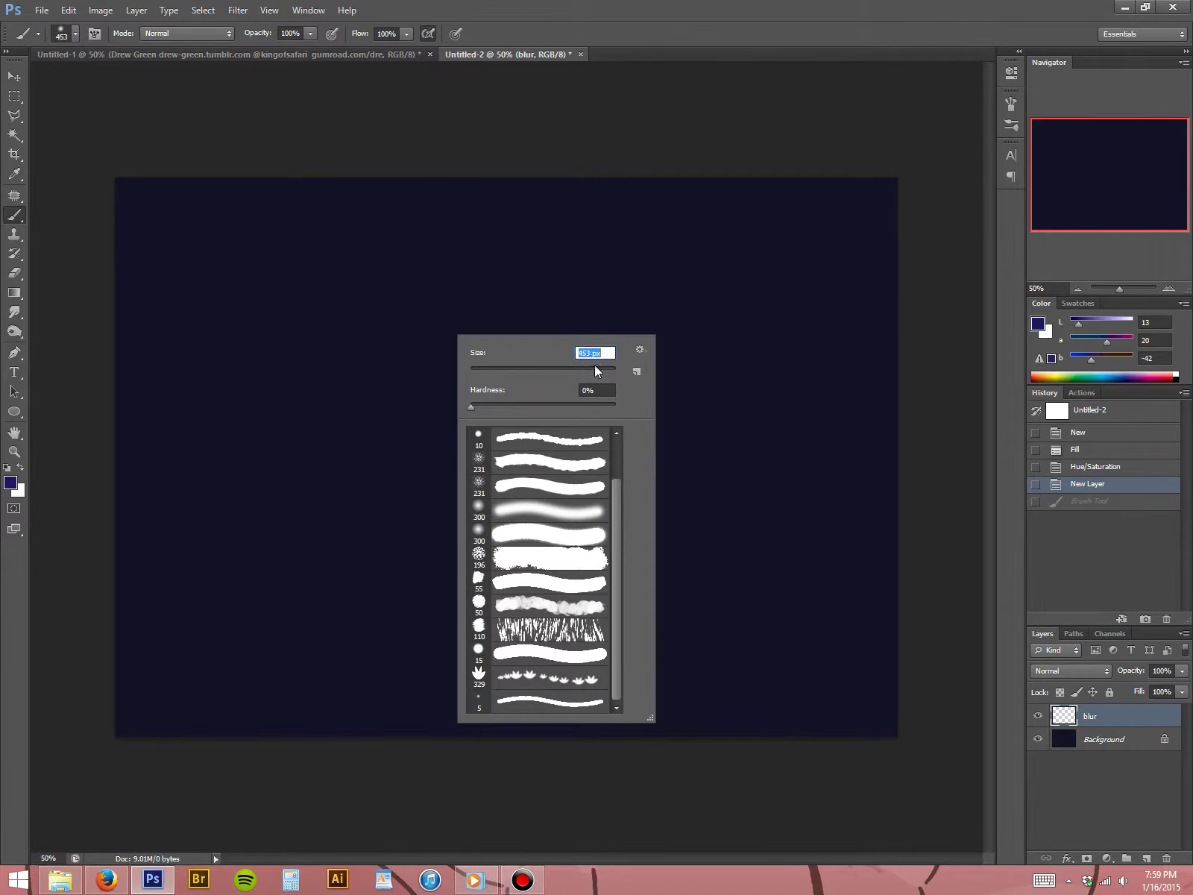
{"action": "left_click", "coordinate": [575, 45]}
{"action": "left_click", "coordinate": [414, 313]}
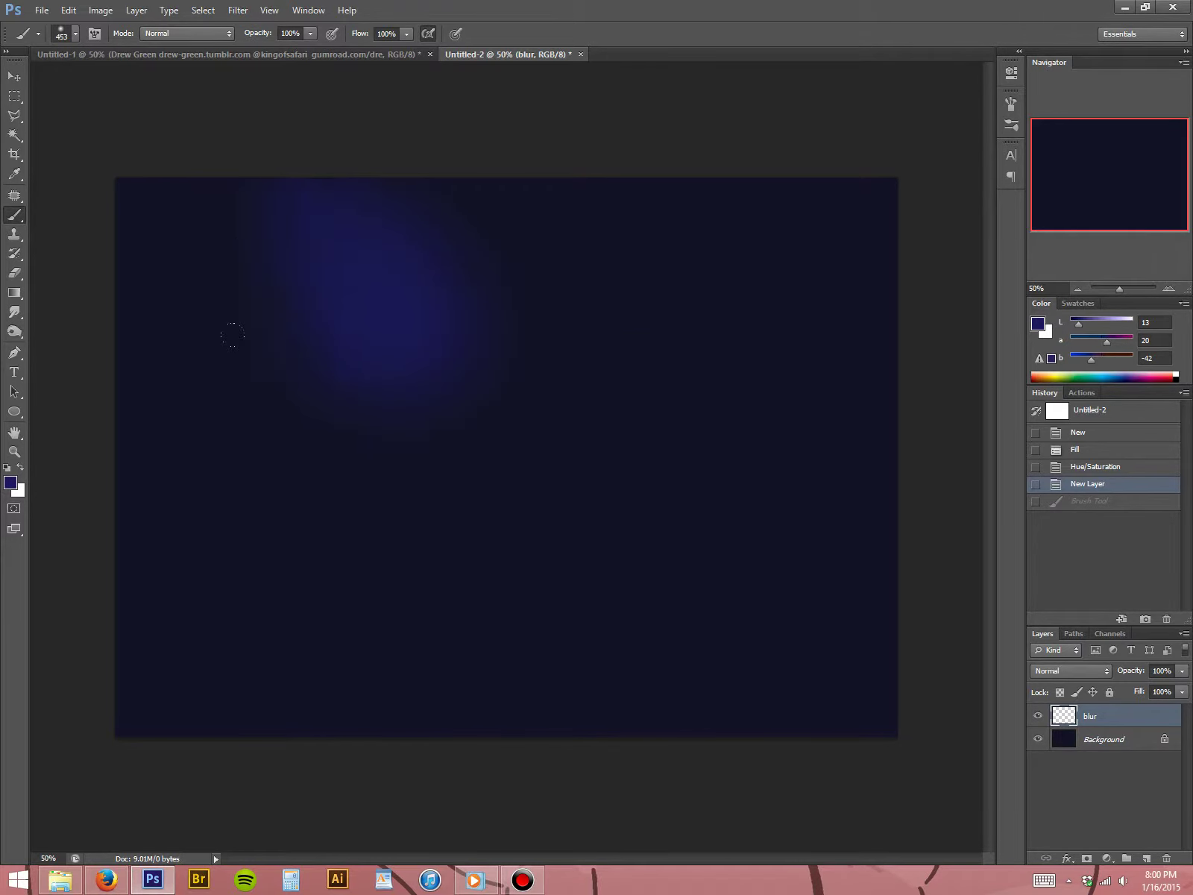
{"action": "left_click_drag", "start_coordinate": [232, 335], "coordinate": [106, 221]}
{"action": "key", "text": "ctrl+alt+z"}
{"action": "key", "text": "ctrl+alt+z"}
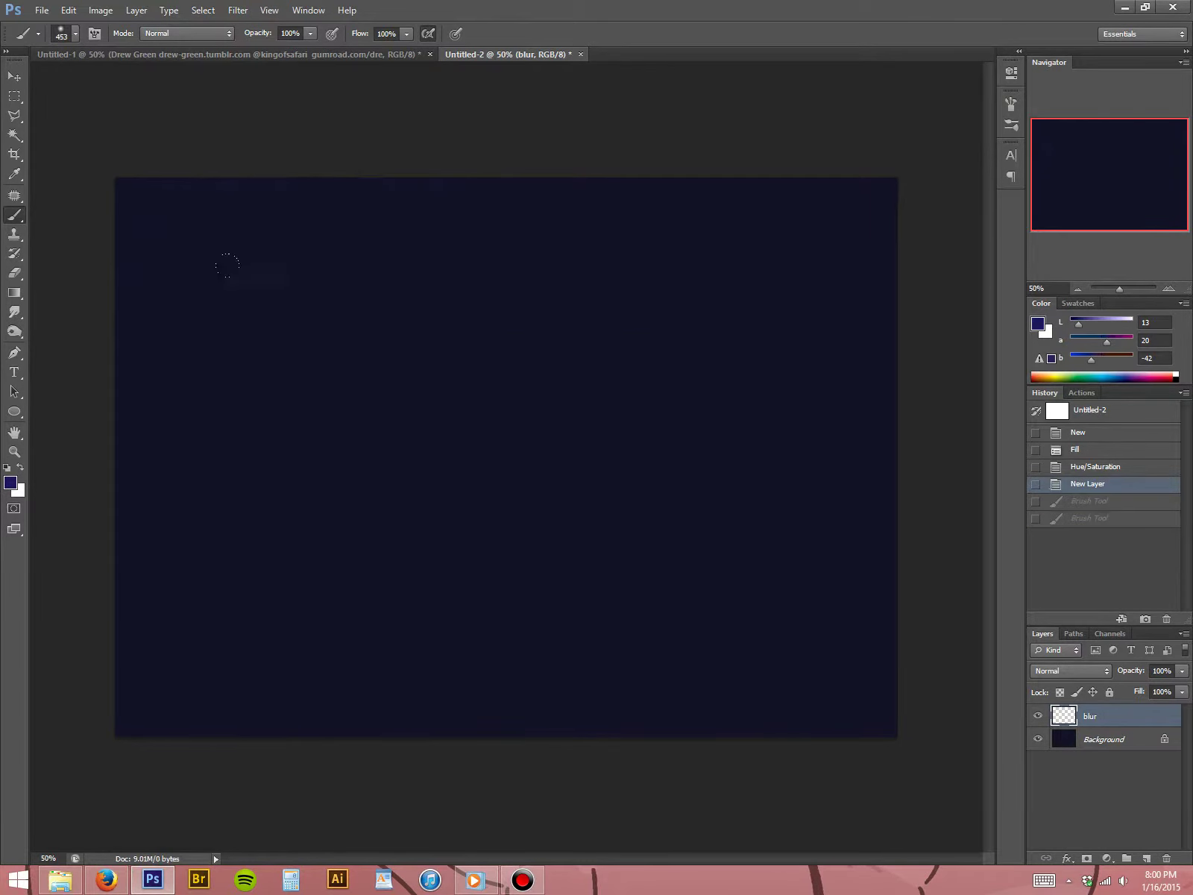
- Enlarge the soft brush to 504 px and paint blue glows in the canvas's upper-left and lower-right areas, with fainter patches in the other two corners
{"action": "right_click", "coordinate": [406, 343]}
{"action": "left_click_drag", "start_coordinate": [487, 345], "coordinate": [488, 343]}
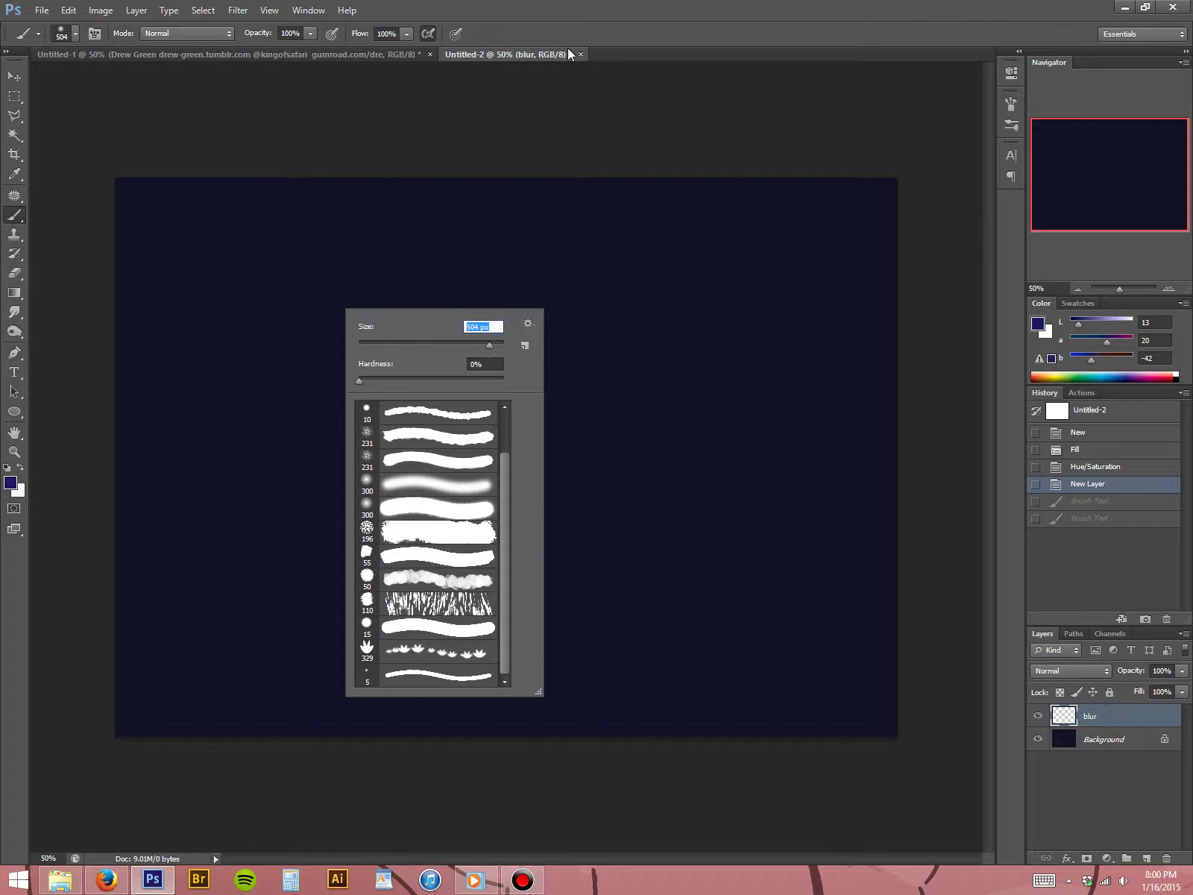
{"action": "left_click", "coordinate": [573, 16]}
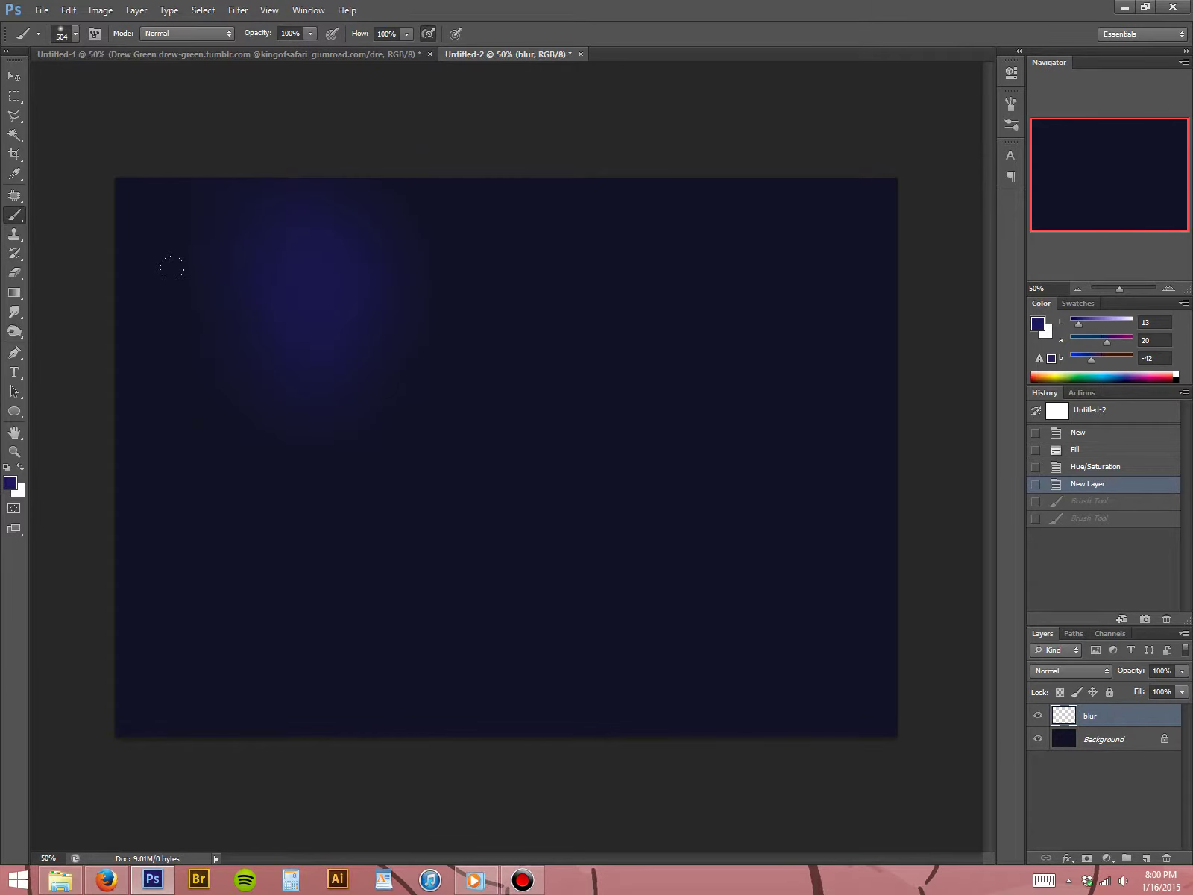
{"action": "mouse_move", "coordinate": [172, 267]}
{"action": "left_mouse_down"}
{"action": "mouse_move", "coordinate": [105, 173]}
{"action": "mouse_move", "coordinate": [45, 148]}
{"action": "mouse_move", "coordinate": [136, 184]}
{"action": "left_mouse_up"}
{"action": "mouse_move", "coordinate": [330, 130]}
{"action": "left_mouse_down"}
{"action": "mouse_move", "coordinate": [430, 98]}
{"action": "mouse_move", "coordinate": [322, 189]}
{"action": "mouse_move", "coordinate": [366, 95]}
{"action": "left_mouse_up"}
{"action": "left_click", "coordinate": [548, 613]}
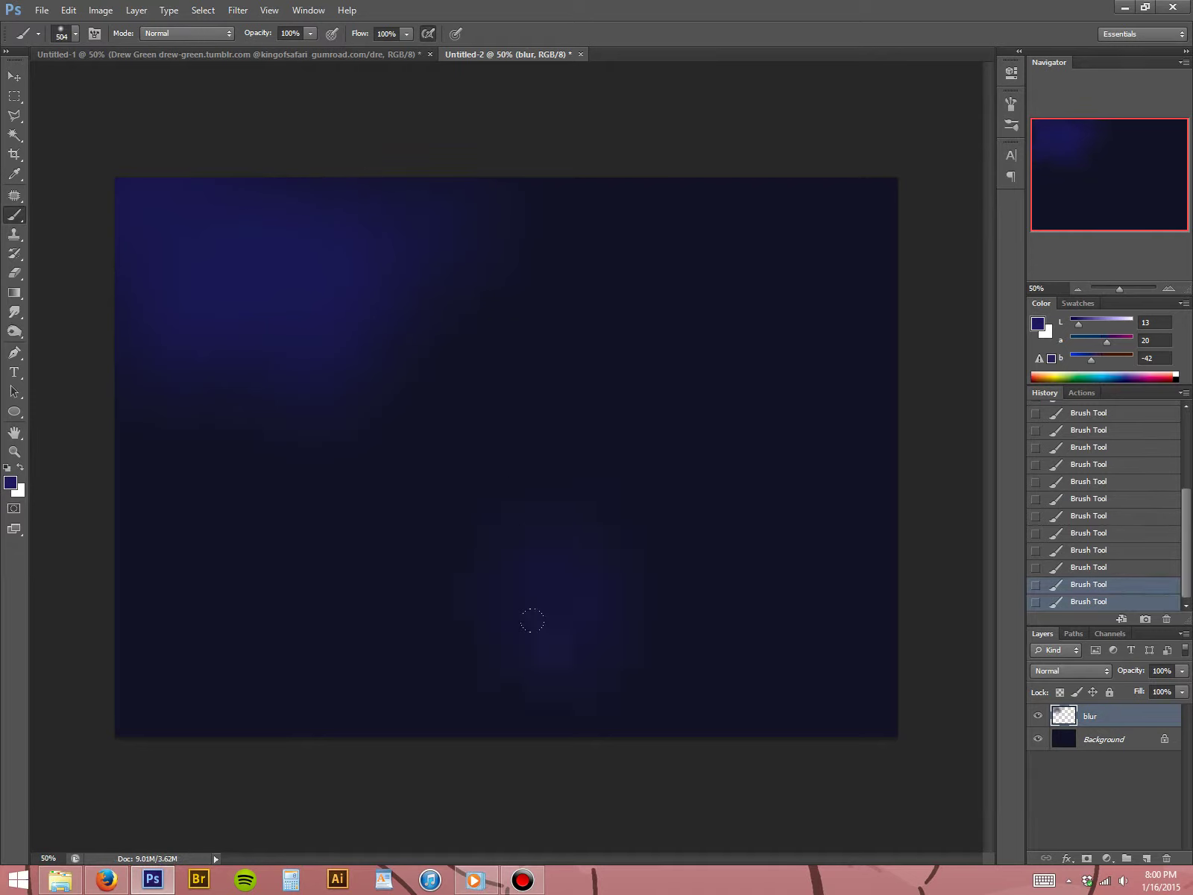
{"action": "left_click", "coordinate": [608, 589]}
{"action": "mouse_move", "coordinate": [730, 580]}
{"action": "left_mouse_down"}
{"action": "mouse_move", "coordinate": [771, 598]}
{"action": "mouse_move", "coordinate": [801, 671]}
{"action": "mouse_move", "coordinate": [819, 568]}
{"action": "mouse_move", "coordinate": [743, 666]}
{"action": "left_mouse_up"}
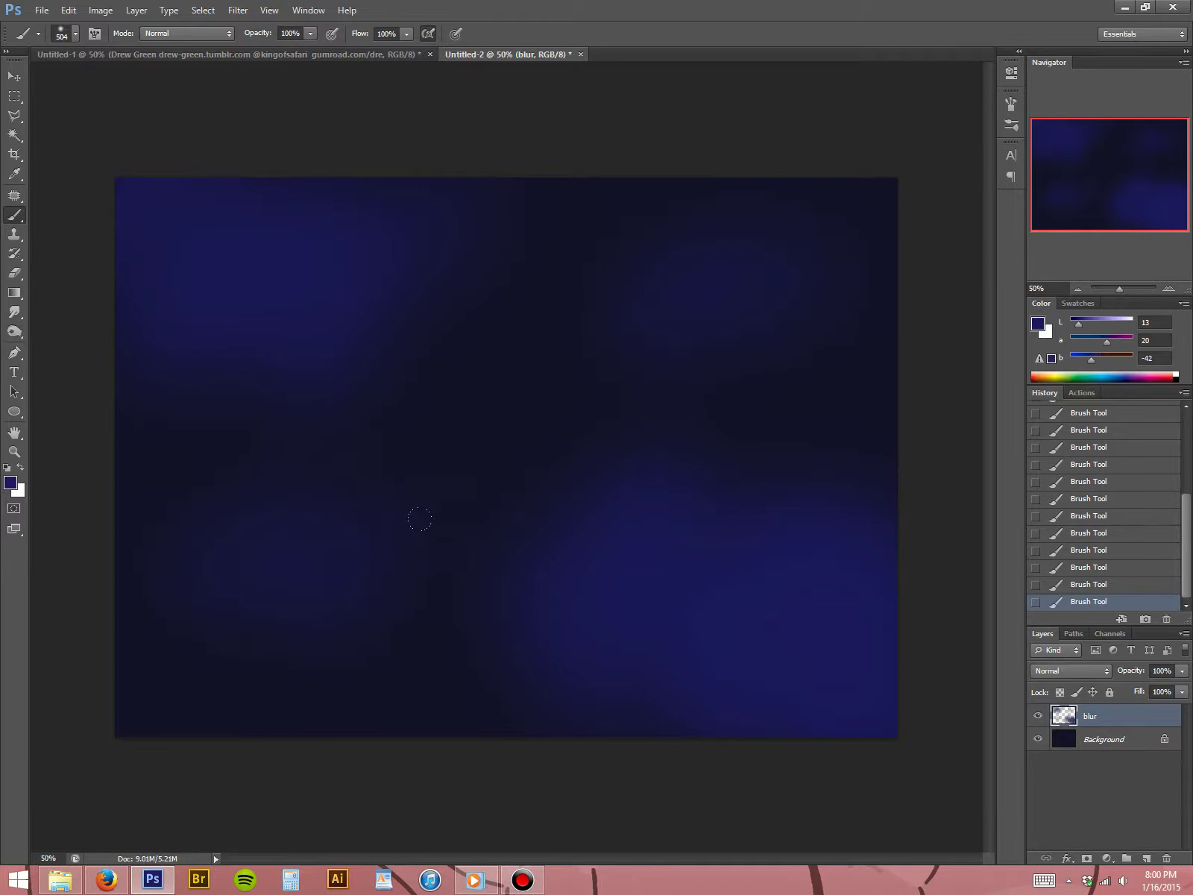
- Lower the blur layer's opacity to 70%
{"action": "key", "text": "m"}
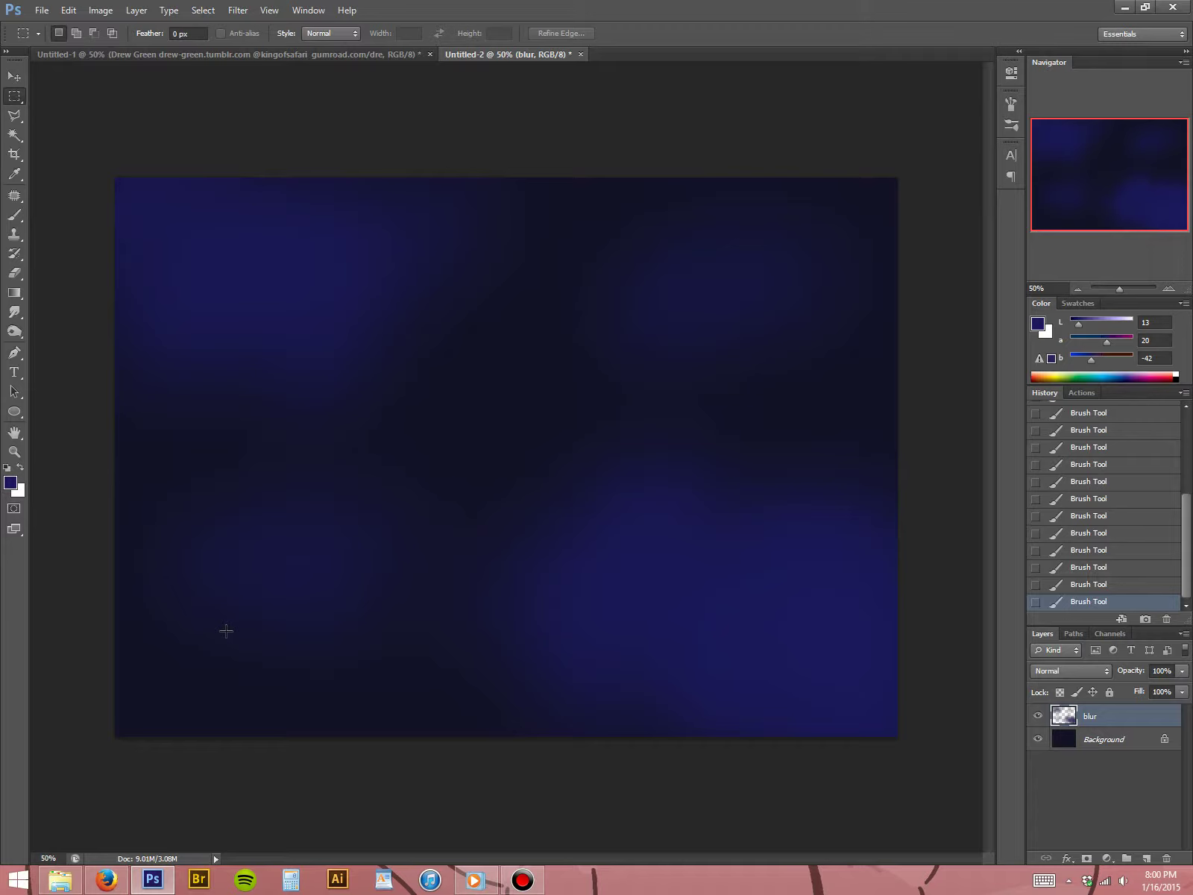
{"action": "key", "text": "8"}
{"action": "key", "text": "b"}
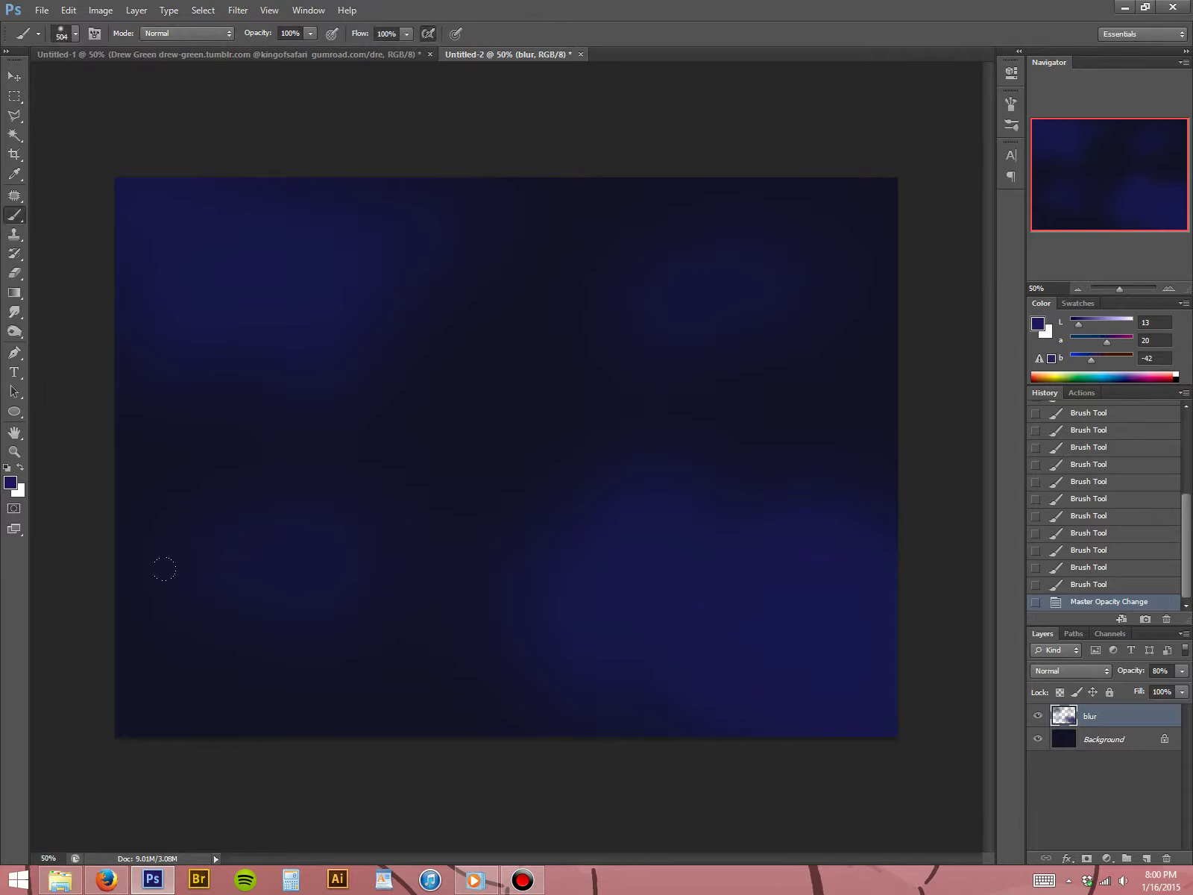
{"action": "key", "text": "m"}
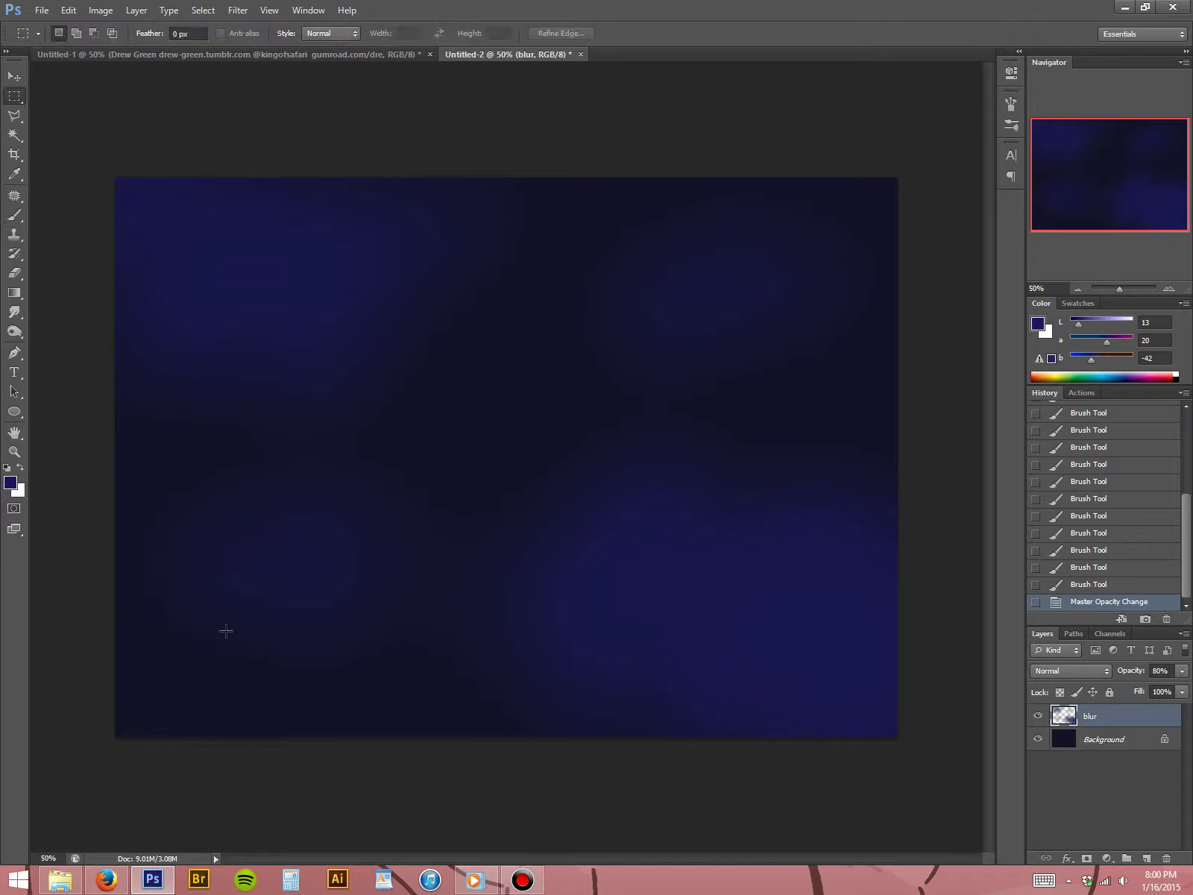
{"action": "key", "text": "7"}
- Create a new layer named "clusters" above the blur layer
{"action": "key", "text": "ctrl+shift+n"}
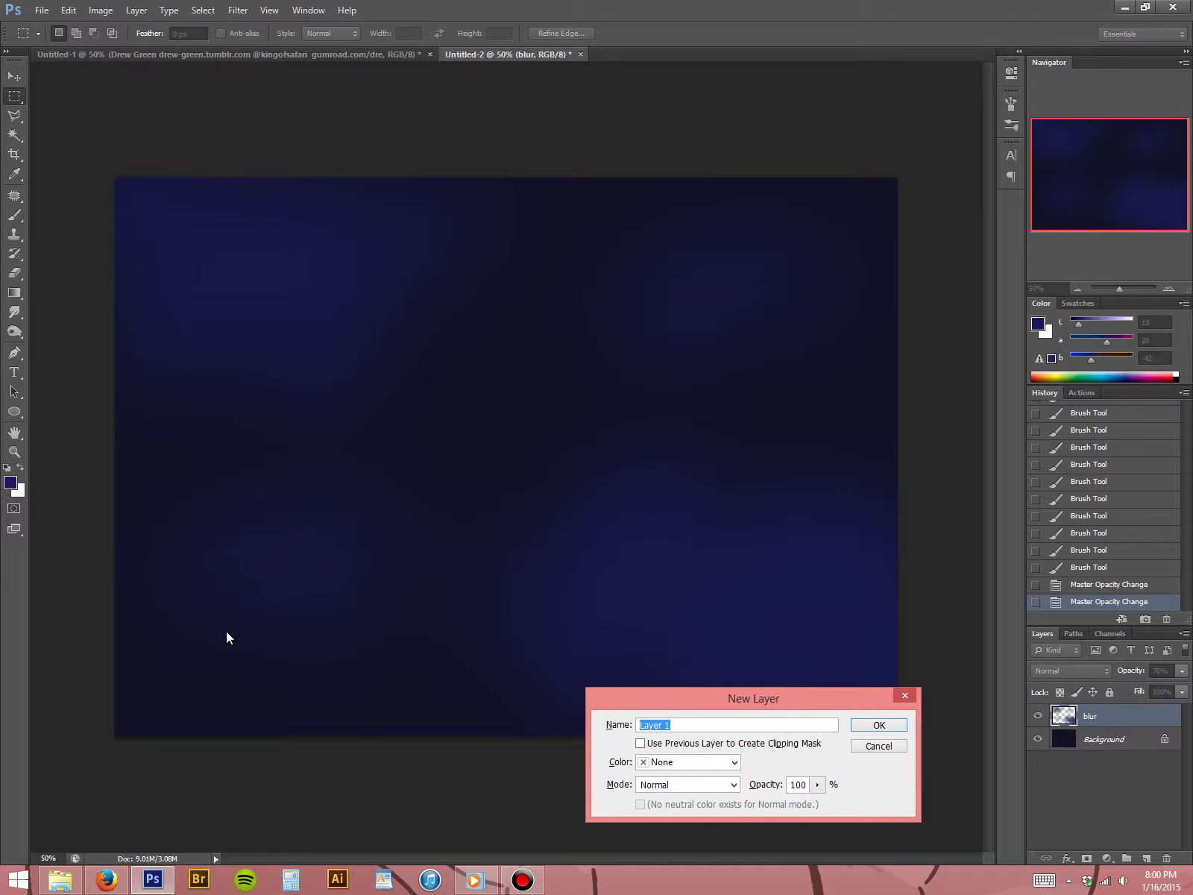
{"action": "type", "text": "clusters"}
{"action": "key", "text": "Return"}
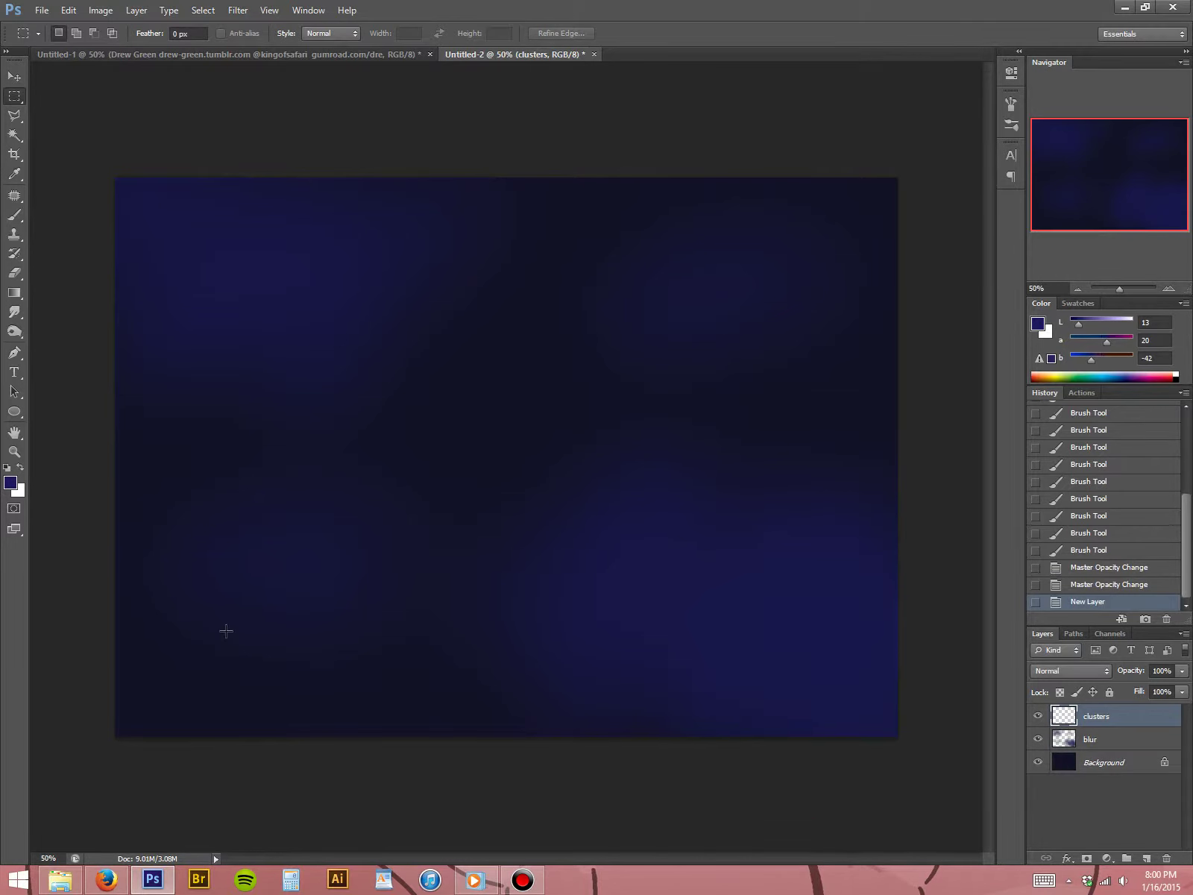
- Switch to the speckled 231 px brush preset for painting on the clusters layer
{"action": "key", "text": "b"}
{"action": "right_click", "coordinate": [386, 321]}
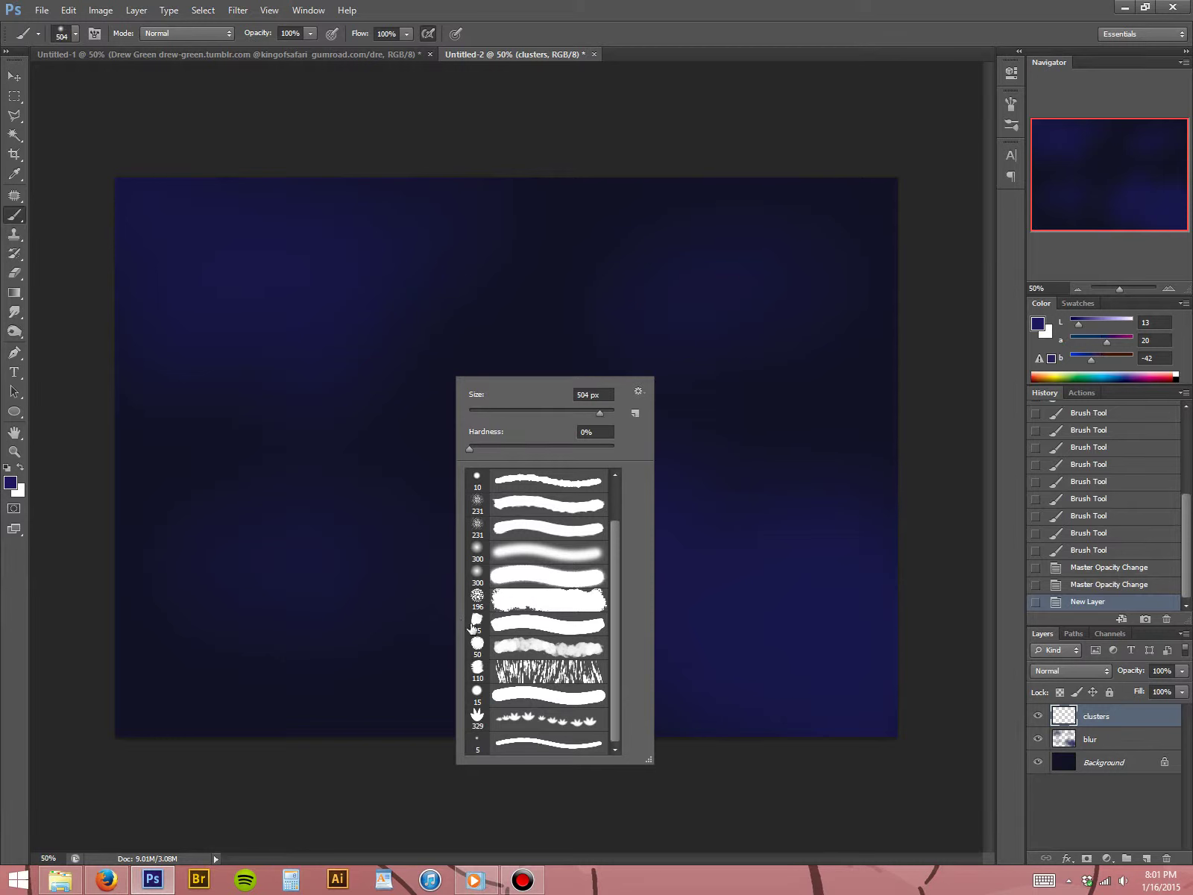
{"action": "left_click", "coordinate": [504, 506]}
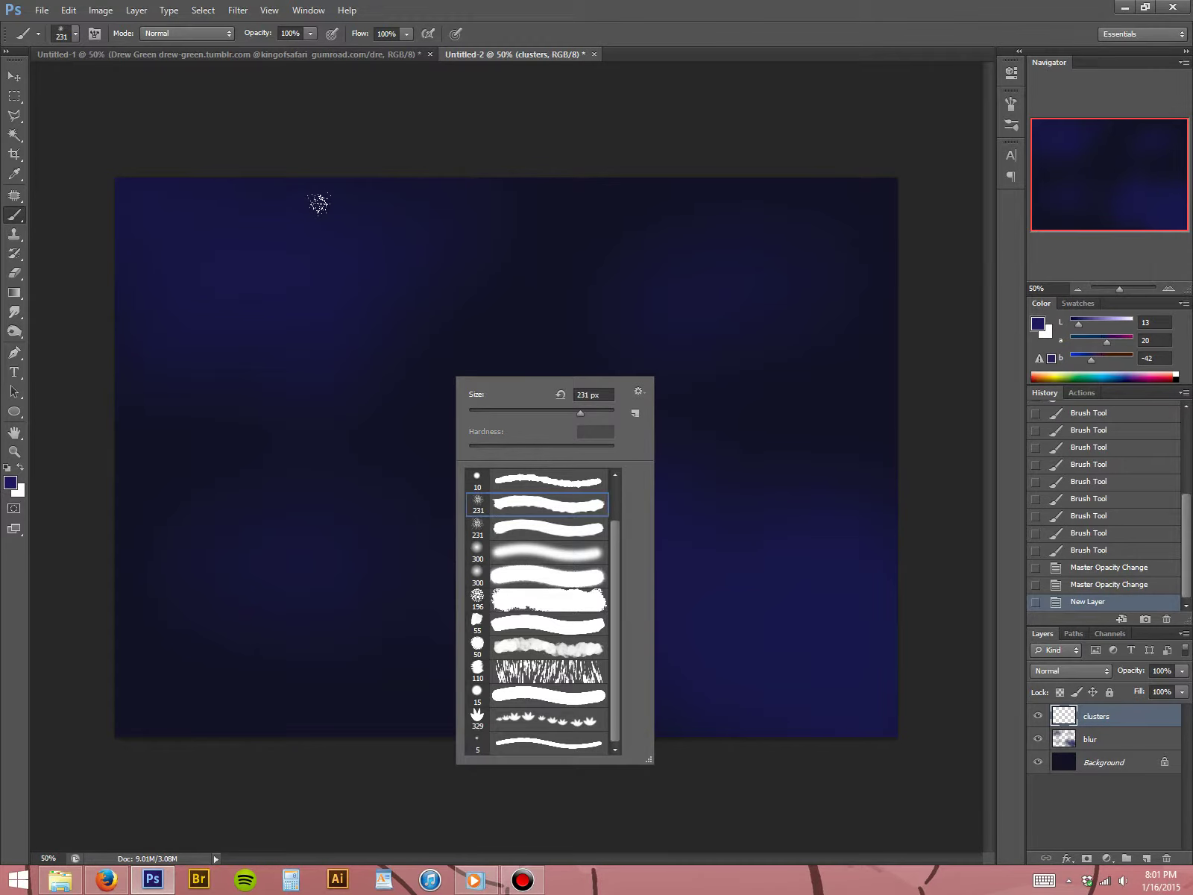
{"action": "mouse_move", "coordinate": [320, 205]}
{"action": "left_mouse_down"}
{"action": "mouse_move", "coordinate": [199, 263]}
{"action": "mouse_move", "coordinate": [109, 276]}
{"action": "left_mouse_up"}
{"action": "key", "text": "ctrl+z"}
{"action": "left_click_drag", "start_coordinate": [602, 541], "coordinate": [632, 694]}
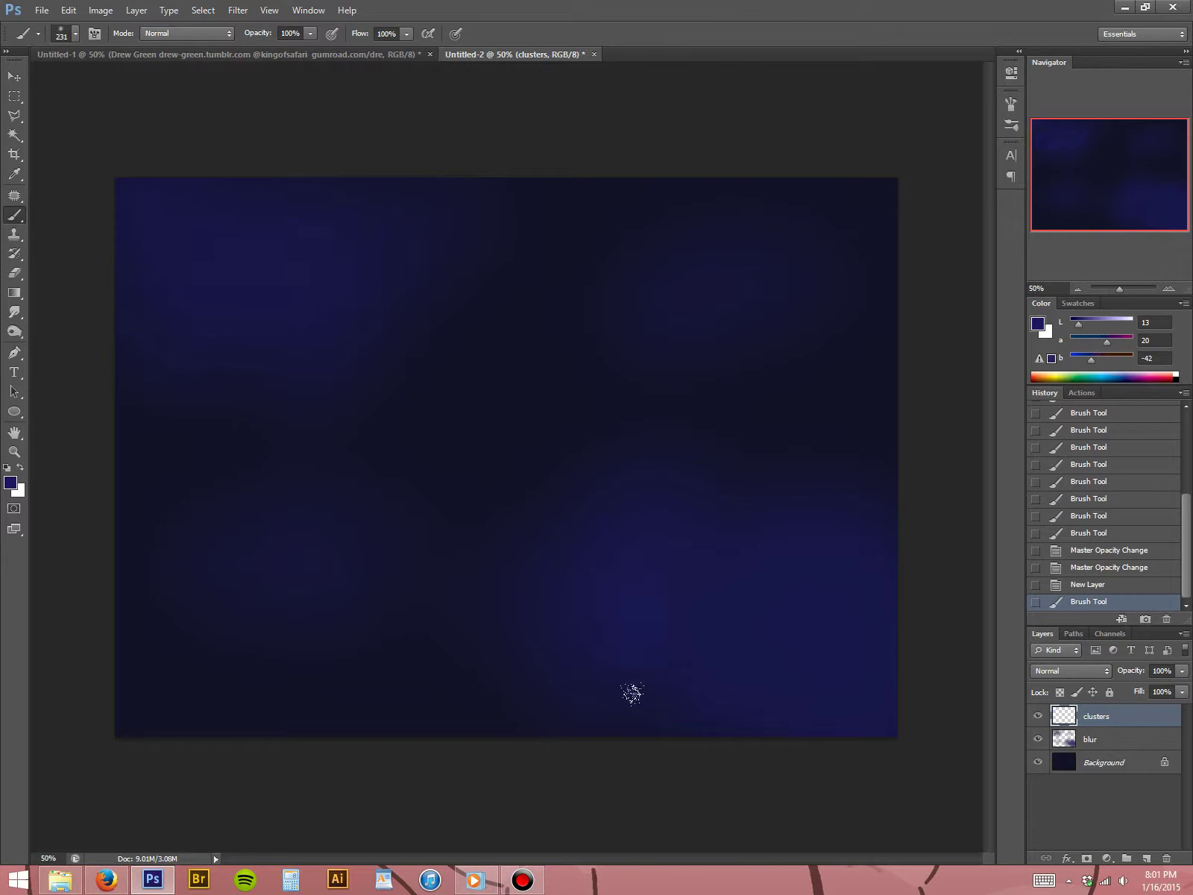
{"action": "key", "text": "ctrl+z"}
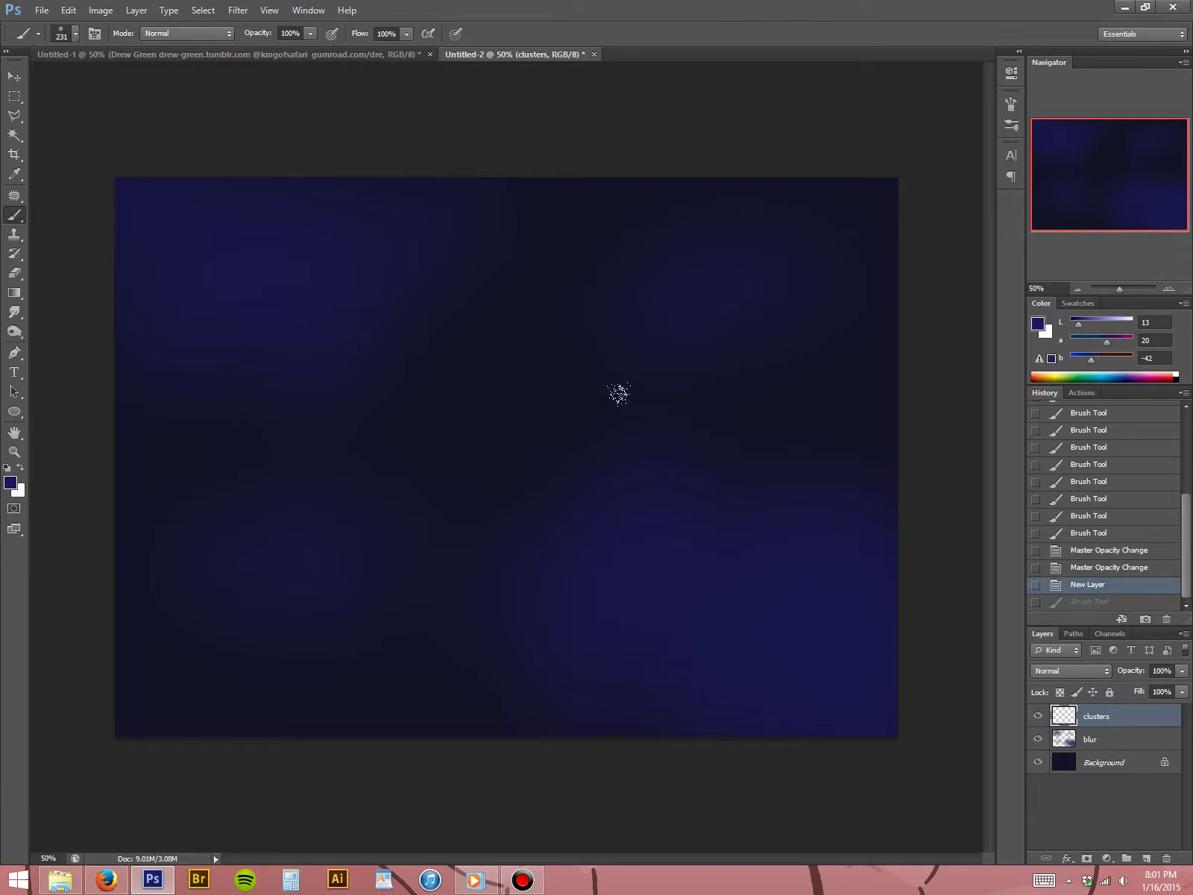
- Reduce the brush flow to 49% and paint dark indigo speckled clusters over the lower-right glow of the canvas
{"action": "left_click", "coordinate": [406, 33]}
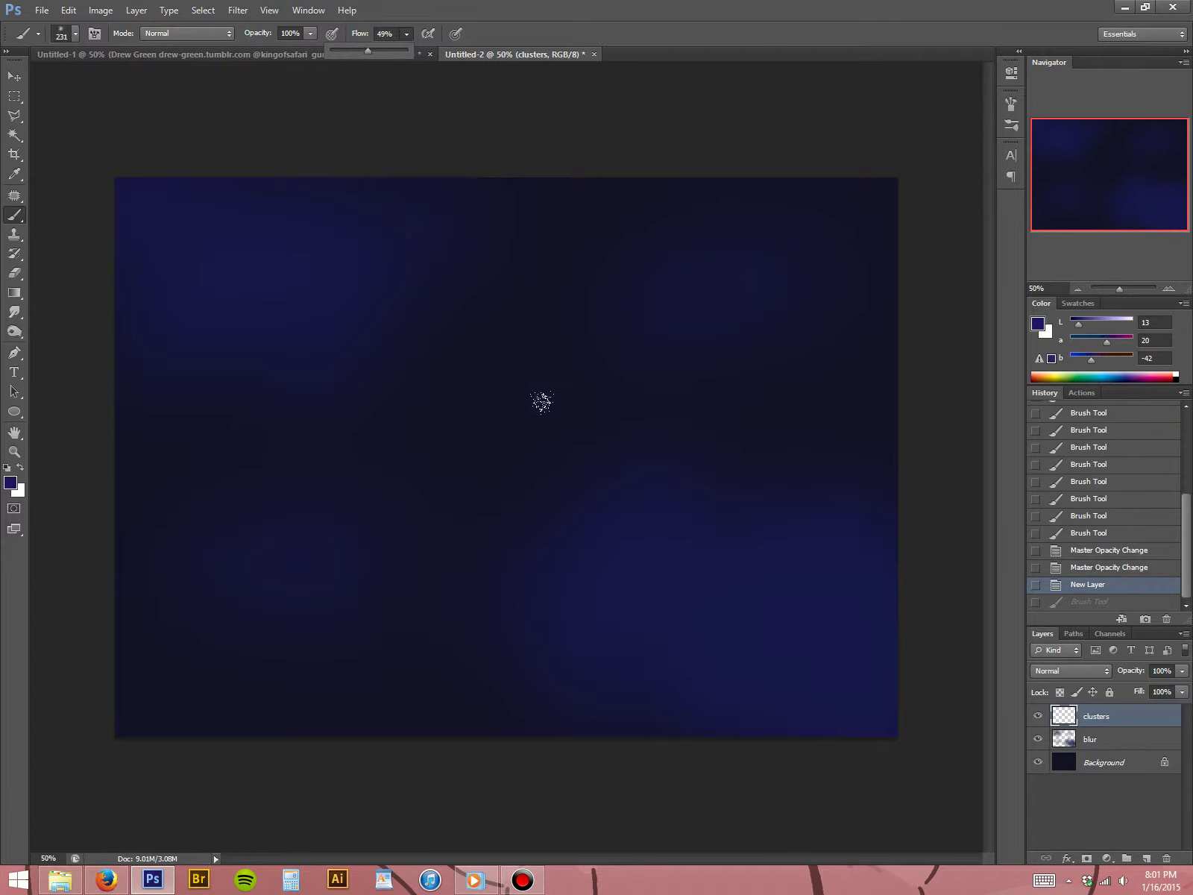
{"action": "mouse_move", "coordinate": [576, 570]}
{"action": "left_mouse_down"}
{"action": "mouse_move", "coordinate": [588, 630]}
{"action": "mouse_move", "coordinate": [626, 659]}
{"action": "left_mouse_up"}
{"action": "left_click_drag", "start_coordinate": [634, 574], "coordinate": [646, 667]}
{"action": "mouse_move", "coordinate": [656, 596]}
{"action": "left_mouse_down"}
{"action": "mouse_move", "coordinate": [671, 678]}
{"action": "mouse_move", "coordinate": [689, 689]}
{"action": "left_mouse_up"}
{"action": "mouse_move", "coordinate": [701, 627]}
{"action": "left_mouse_down"}
{"action": "mouse_move", "coordinate": [710, 698]}
{"action": "mouse_move", "coordinate": [727, 671]}
{"action": "left_mouse_up"}
{"action": "left_click_drag", "start_coordinate": [735, 560], "coordinate": [746, 649]}
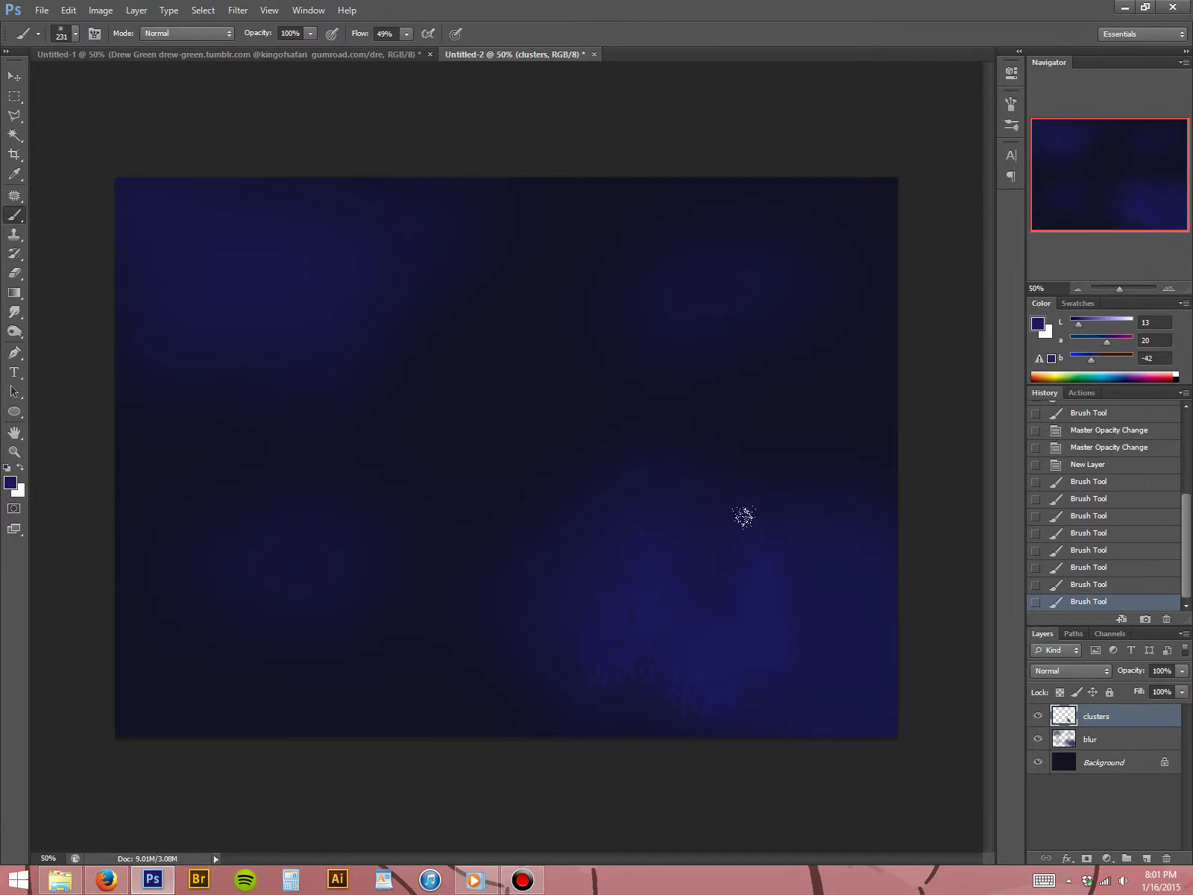
{"action": "left_click_drag", "start_coordinate": [743, 518], "coordinate": [758, 604]}
{"action": "left_click_drag", "start_coordinate": [768, 527], "coordinate": [785, 634]}
{"action": "mouse_move", "coordinate": [789, 578]}
{"action": "left_mouse_down"}
{"action": "mouse_move", "coordinate": [811, 640]}
{"action": "mouse_move", "coordinate": [830, 619]}
{"action": "mouse_move", "coordinate": [829, 657]}
{"action": "left_mouse_up"}
{"action": "left_click_drag", "start_coordinate": [834, 619], "coordinate": [848, 672]}
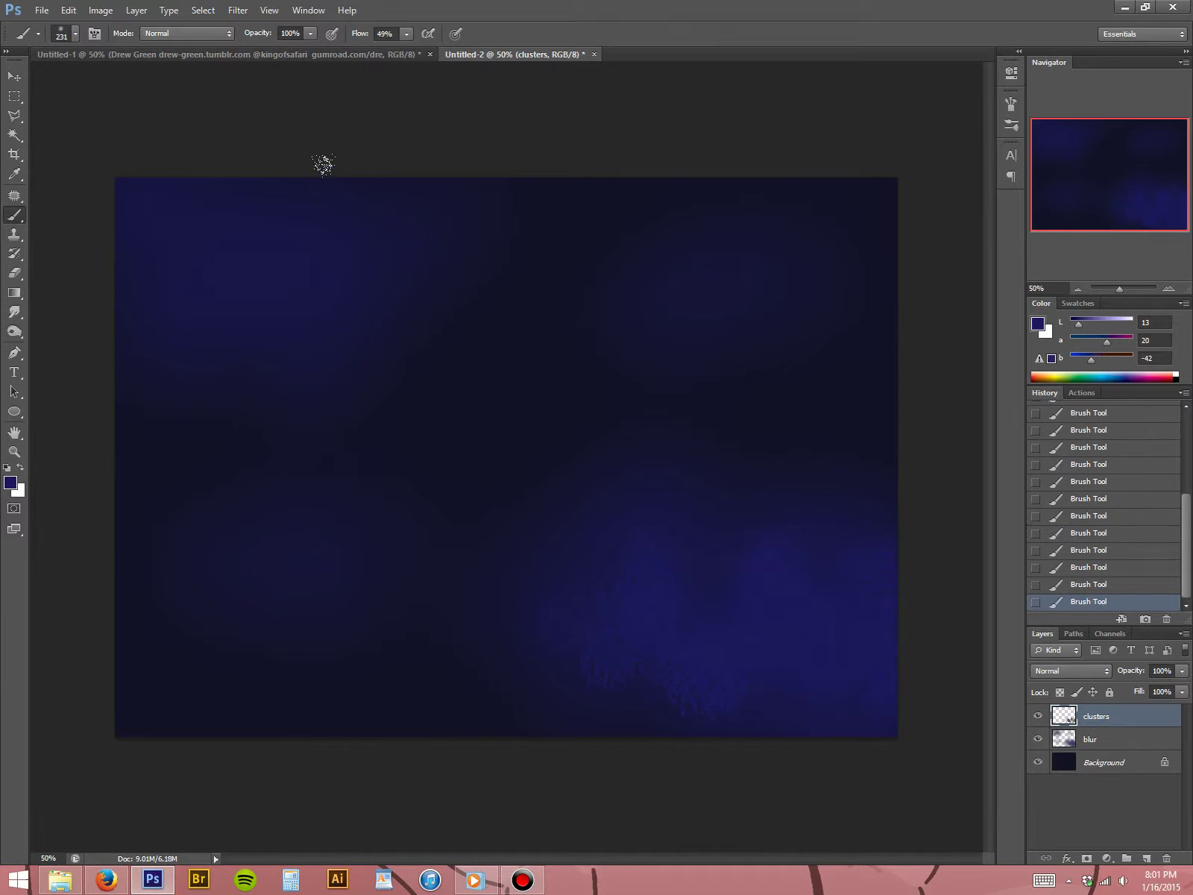
- Paint indigo speckled clusters in the canvas's upper-left, upper-right and lower-left areas
{"action": "mouse_move", "coordinate": [192, 159]}
{"action": "left_mouse_down"}
{"action": "mouse_move", "coordinate": [164, 206]}
{"action": "mouse_move", "coordinate": [130, 214]}
{"action": "mouse_move", "coordinate": [141, 208]}
{"action": "mouse_move", "coordinate": [117, 267]}
{"action": "left_mouse_up"}
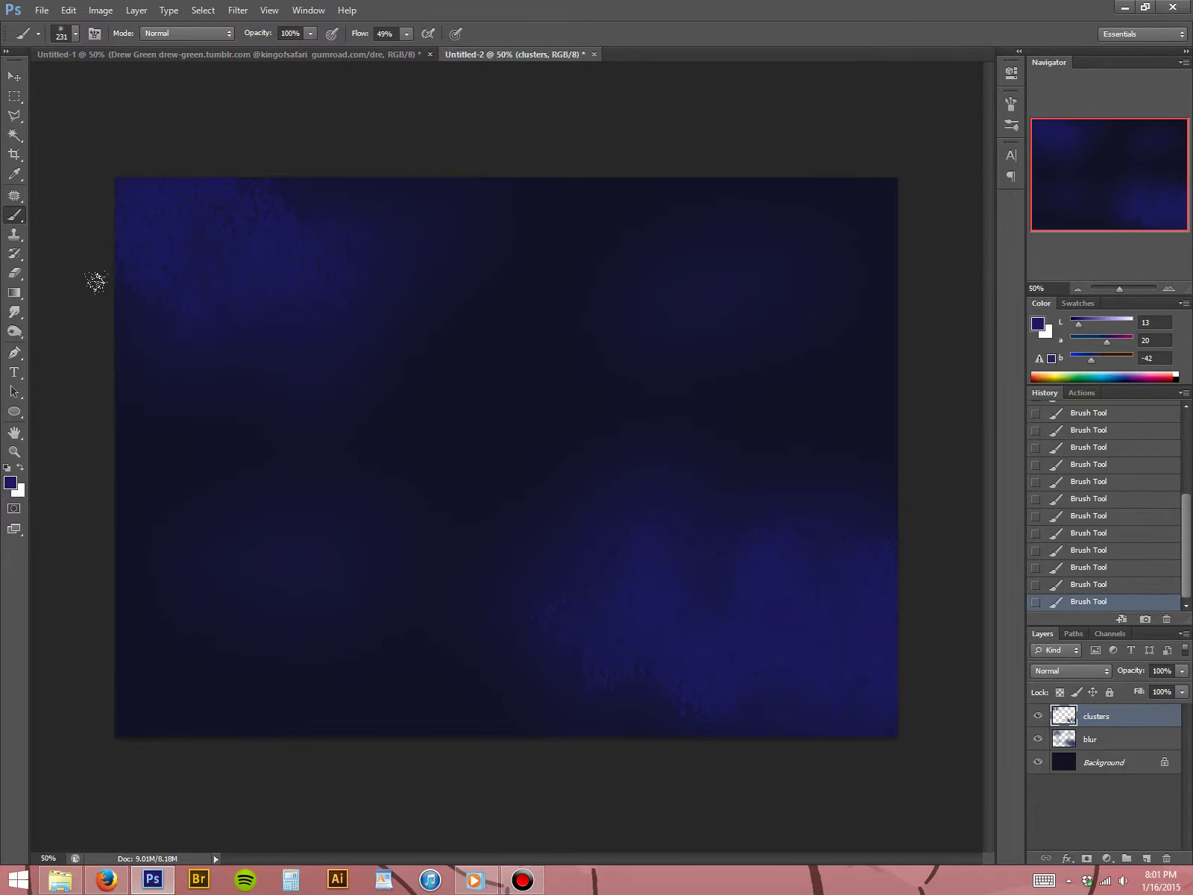
{"action": "left_click", "coordinate": [675, 290]}
{"action": "left_click_drag", "start_coordinate": [270, 553], "coordinate": [248, 575]}
{"action": "left_click_drag", "start_coordinate": [101, 629], "coordinate": [117, 574]}
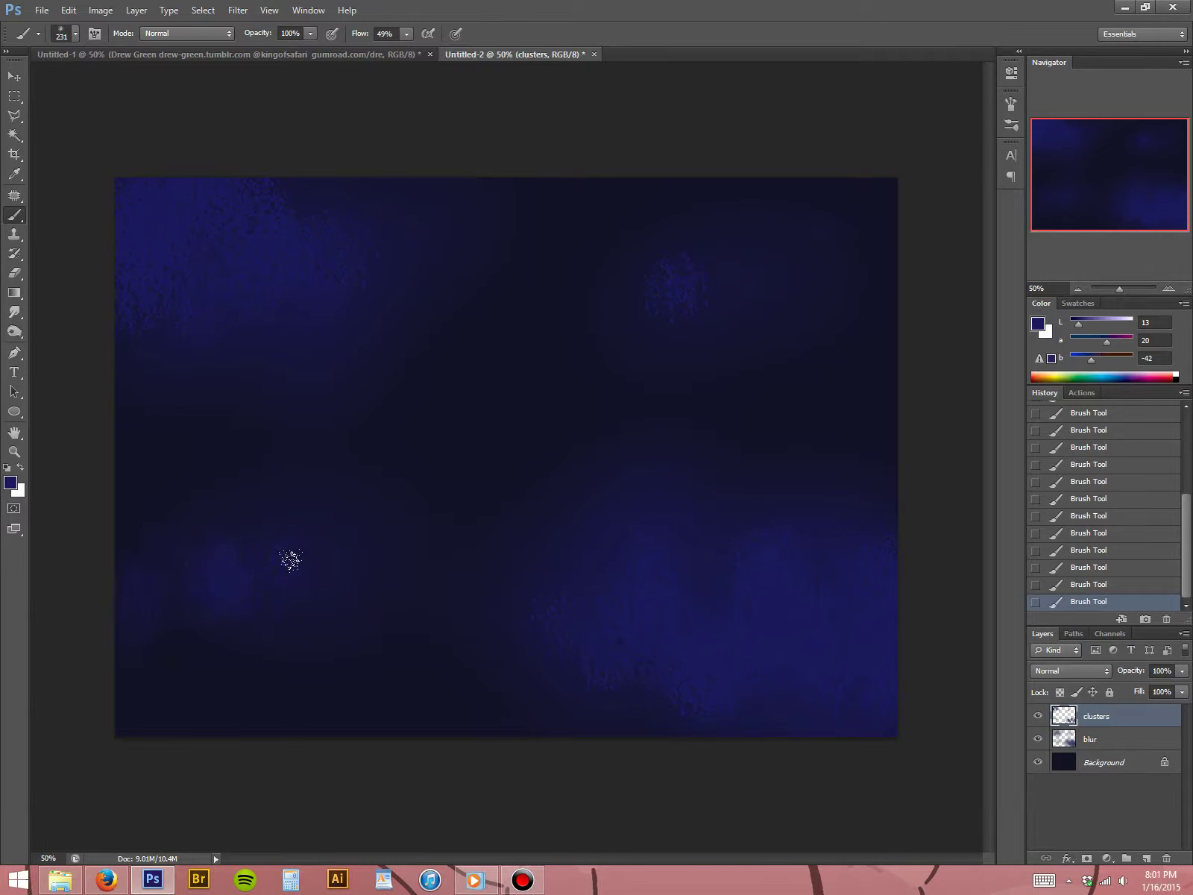
- Set the foreground to a brighter blue (L 21, a 20, b -52) and speckle the lower-right, upper-right and upper-left clusters
{"action": "left_click_drag", "start_coordinate": [1082, 324], "coordinate": [1085, 322]}
{"action": "mouse_move", "coordinate": [573, 605]}
{"action": "left_mouse_down"}
{"action": "mouse_move", "coordinate": [645, 660]}
{"action": "mouse_move", "coordinate": [672, 566]}
{"action": "left_mouse_up"}
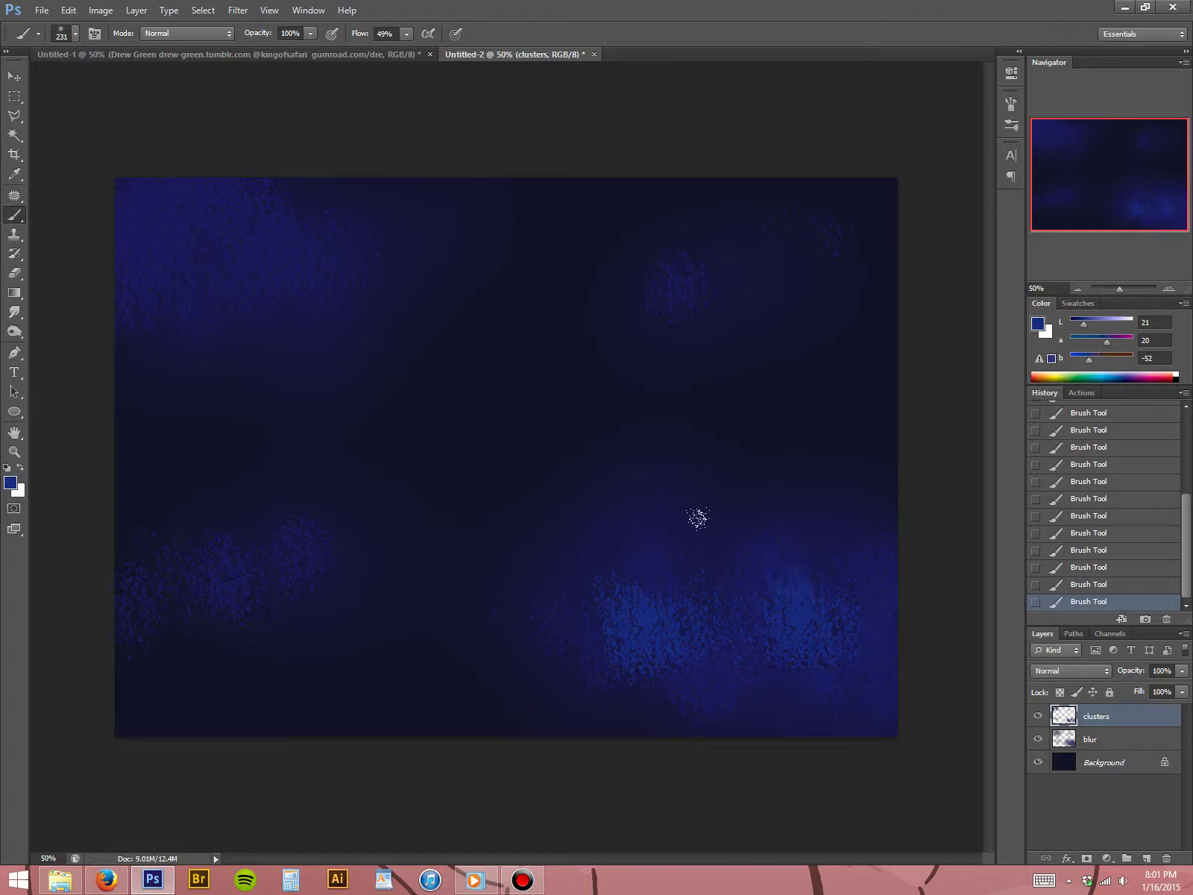
{"action": "left_click", "coordinate": [658, 254]}
{"action": "left_click", "coordinate": [748, 237]}
{"action": "left_click", "coordinate": [270, 226]}
{"action": "left_click", "coordinate": [167, 214]}
{"action": "left_click", "coordinate": [120, 175]}
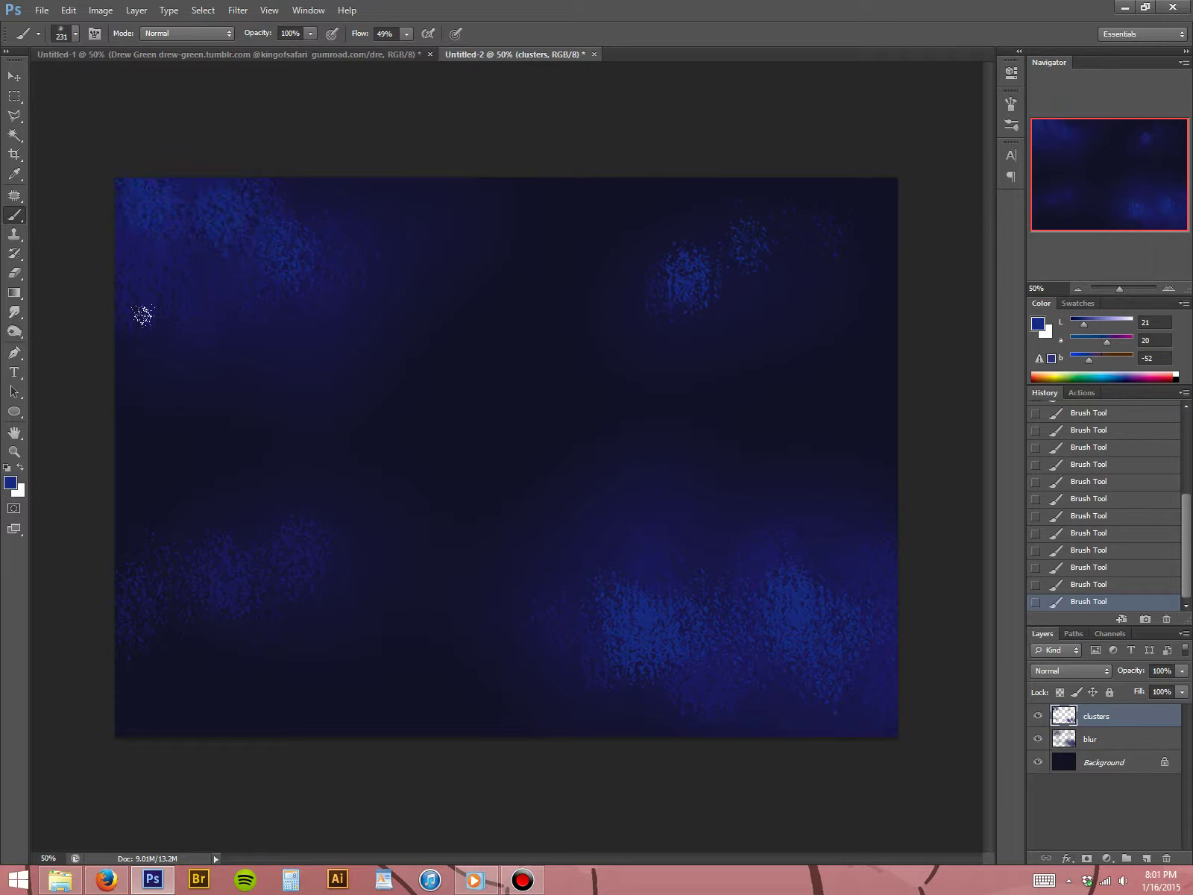
- Set the foreground to purple (L 29, a 33, b -52), shrink the brush to 158 px and speckle purple highlights over all four clusters
{"action": "left_click", "coordinate": [1088, 322]}
{"action": "right_click", "coordinate": [660, 363]}
{"action": "left_click", "coordinate": [804, 439]}
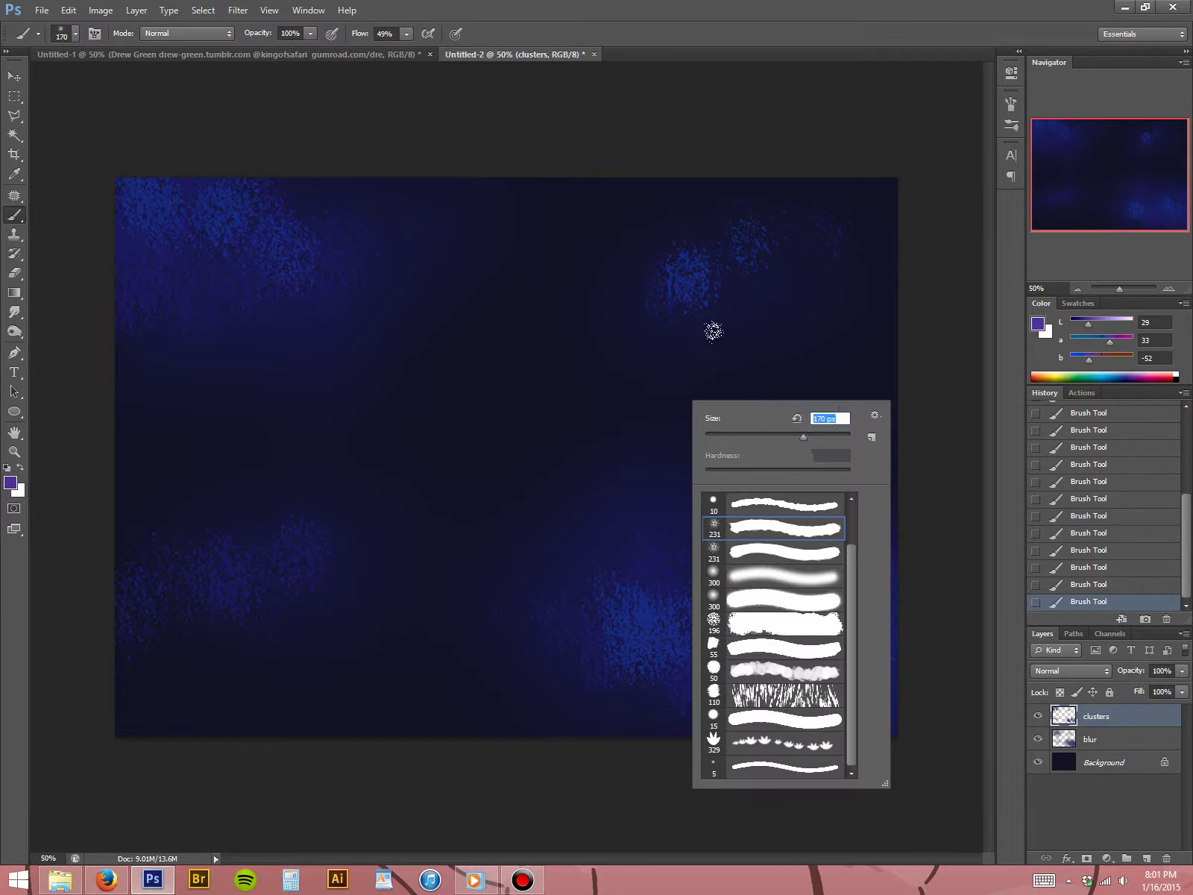
{"action": "left_click", "coordinate": [799, 436]}
{"action": "left_click", "coordinate": [697, 29]}
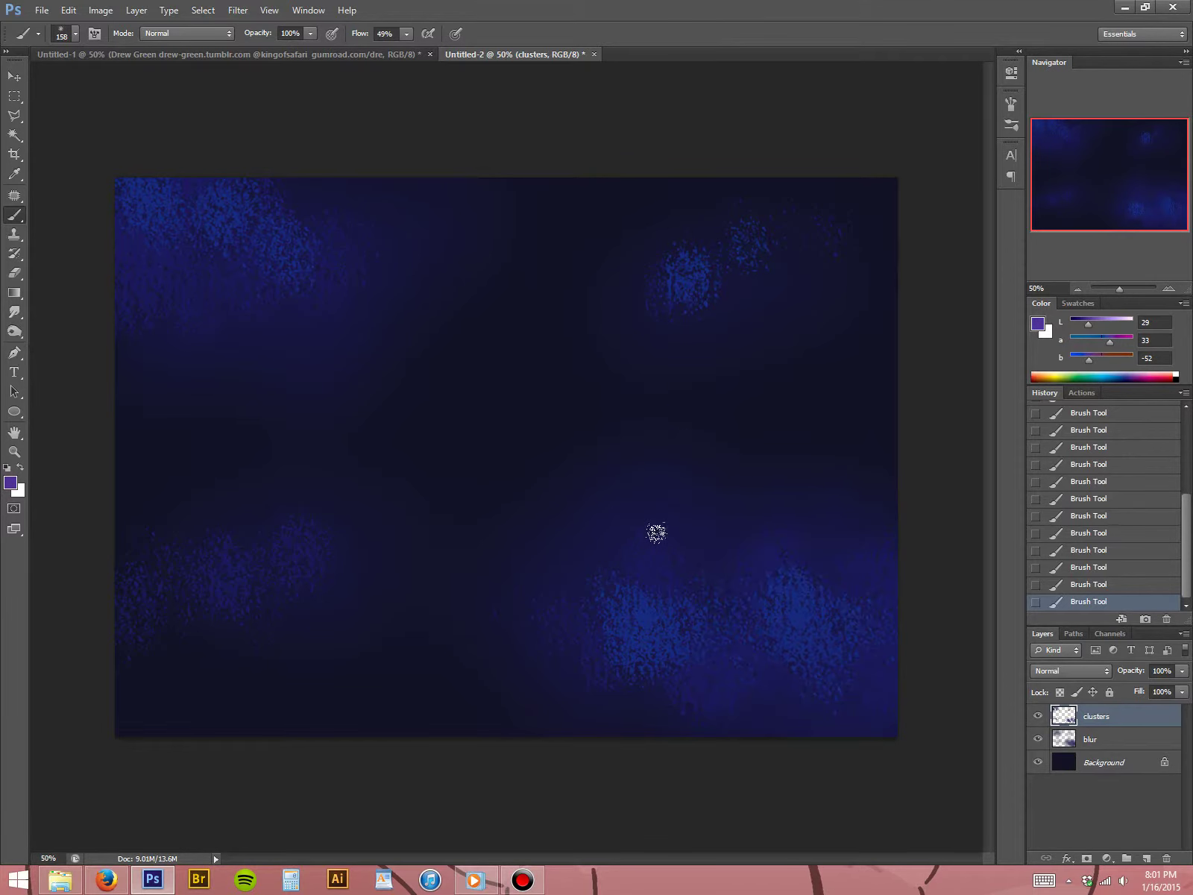
{"action": "mouse_move", "coordinate": [586, 613]}
{"action": "left_mouse_down"}
{"action": "mouse_move", "coordinate": [598, 642]}
{"action": "mouse_move", "coordinate": [624, 646]}
{"action": "mouse_move", "coordinate": [647, 611]}
{"action": "mouse_move", "coordinate": [696, 647]}
{"action": "mouse_move", "coordinate": [763, 657]}
{"action": "mouse_move", "coordinate": [772, 586]}
{"action": "mouse_move", "coordinate": [816, 654]}
{"action": "mouse_move", "coordinate": [839, 583]}
{"action": "mouse_move", "coordinate": [864, 607]}
{"action": "mouse_move", "coordinate": [833, 698]}
{"action": "left_mouse_up"}
{"action": "left_click_drag", "start_coordinate": [277, 567], "coordinate": [232, 578]}
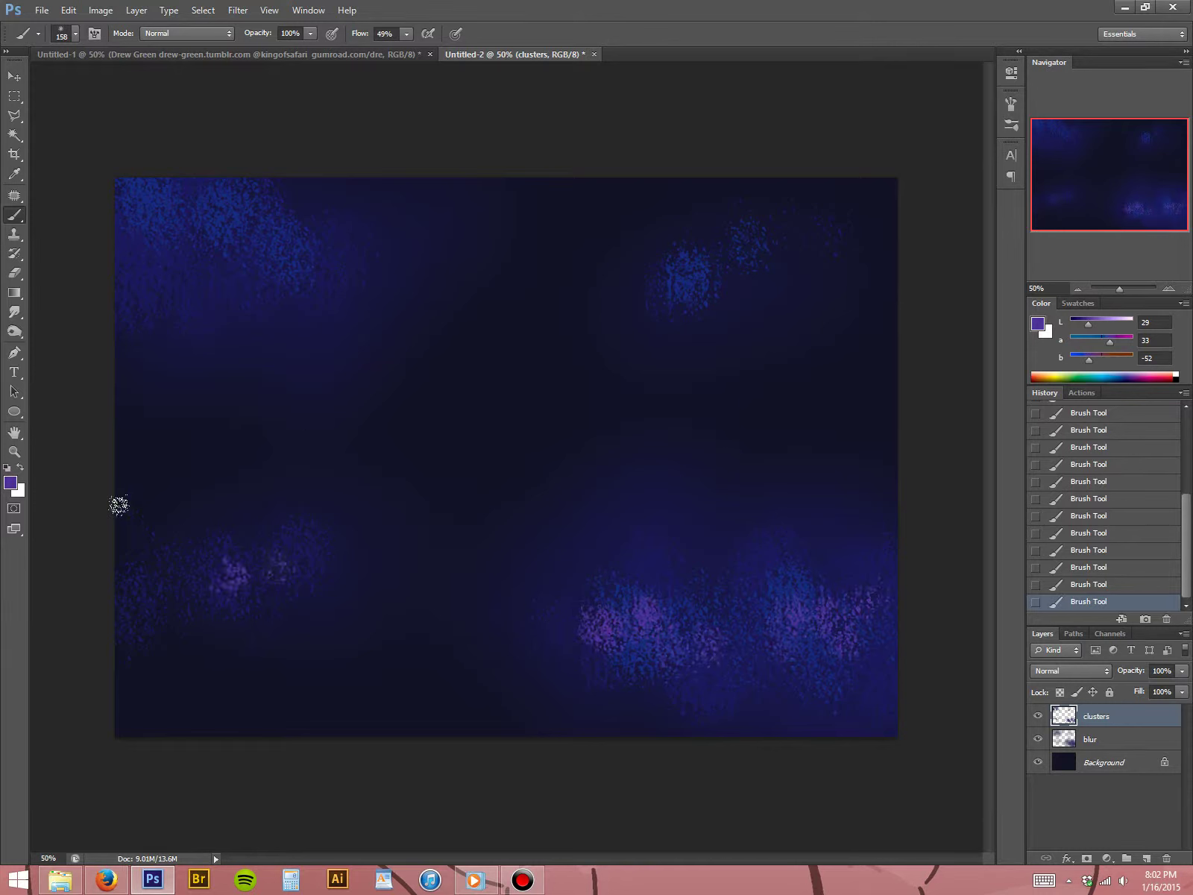
{"action": "mouse_move", "coordinate": [254, 232]}
{"action": "left_mouse_down"}
{"action": "mouse_move", "coordinate": [199, 191]}
{"action": "mouse_move", "coordinate": [155, 189]}
{"action": "left_mouse_up"}
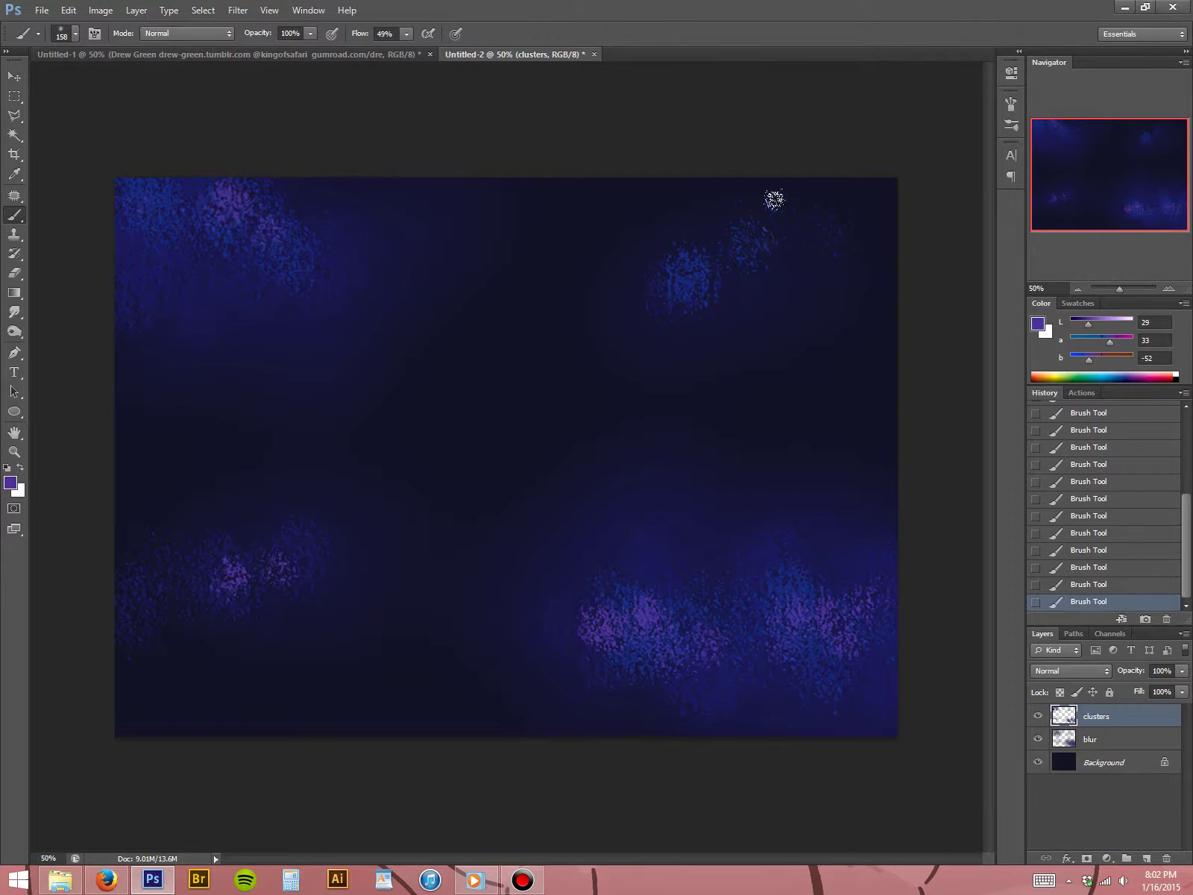
{"action": "left_click_drag", "start_coordinate": [643, 270], "coordinate": [650, 307]}
- Set the foreground to cyan-blue (L 43, a -19, b -40) and add small speckled accents to the clusters, undoing overly heavy strokes
{"action": "left_click_drag", "start_coordinate": [1095, 323], "coordinate": [1097, 326]}
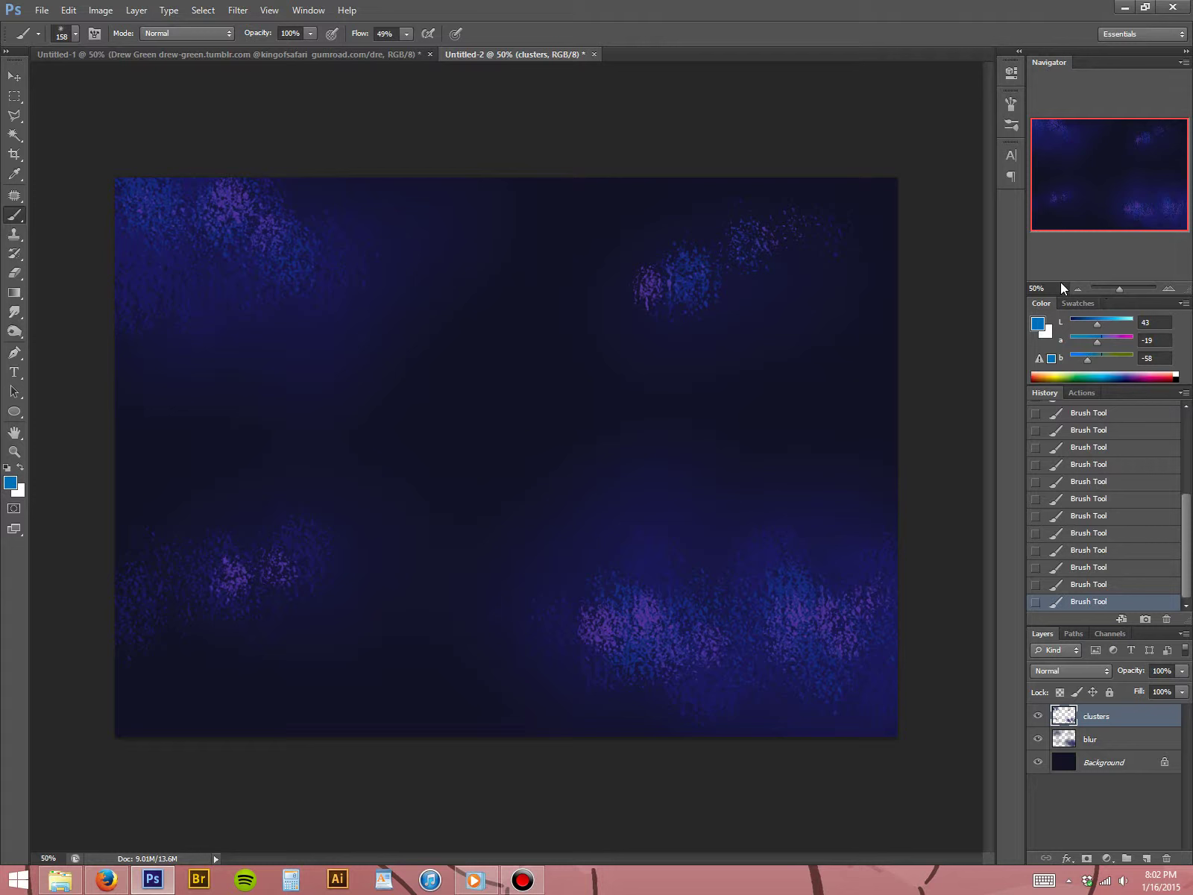
{"action": "left_click_drag", "start_coordinate": [1091, 359], "coordinate": [1095, 359]}
{"action": "left_click_drag", "start_coordinate": [769, 588], "coordinate": [672, 626]}
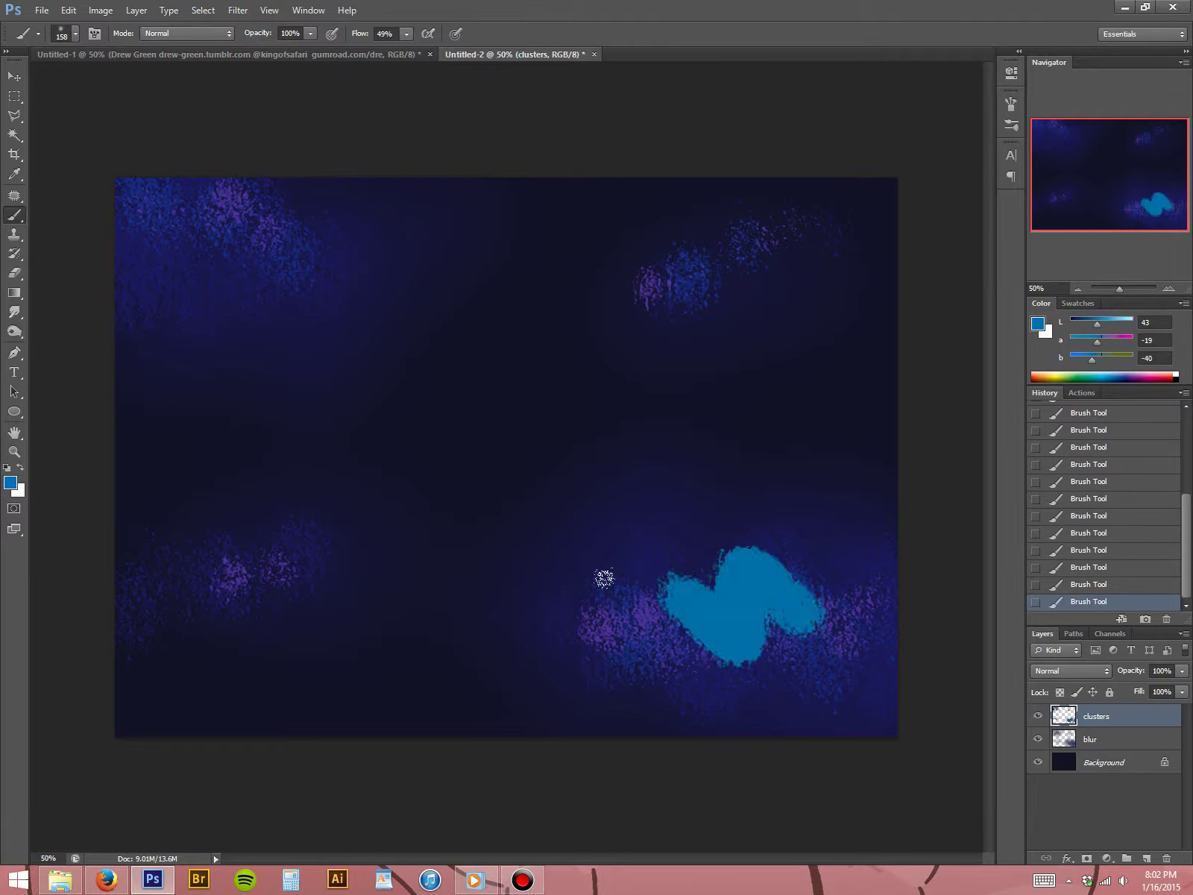
{"action": "key", "text": "ctrl+z"}
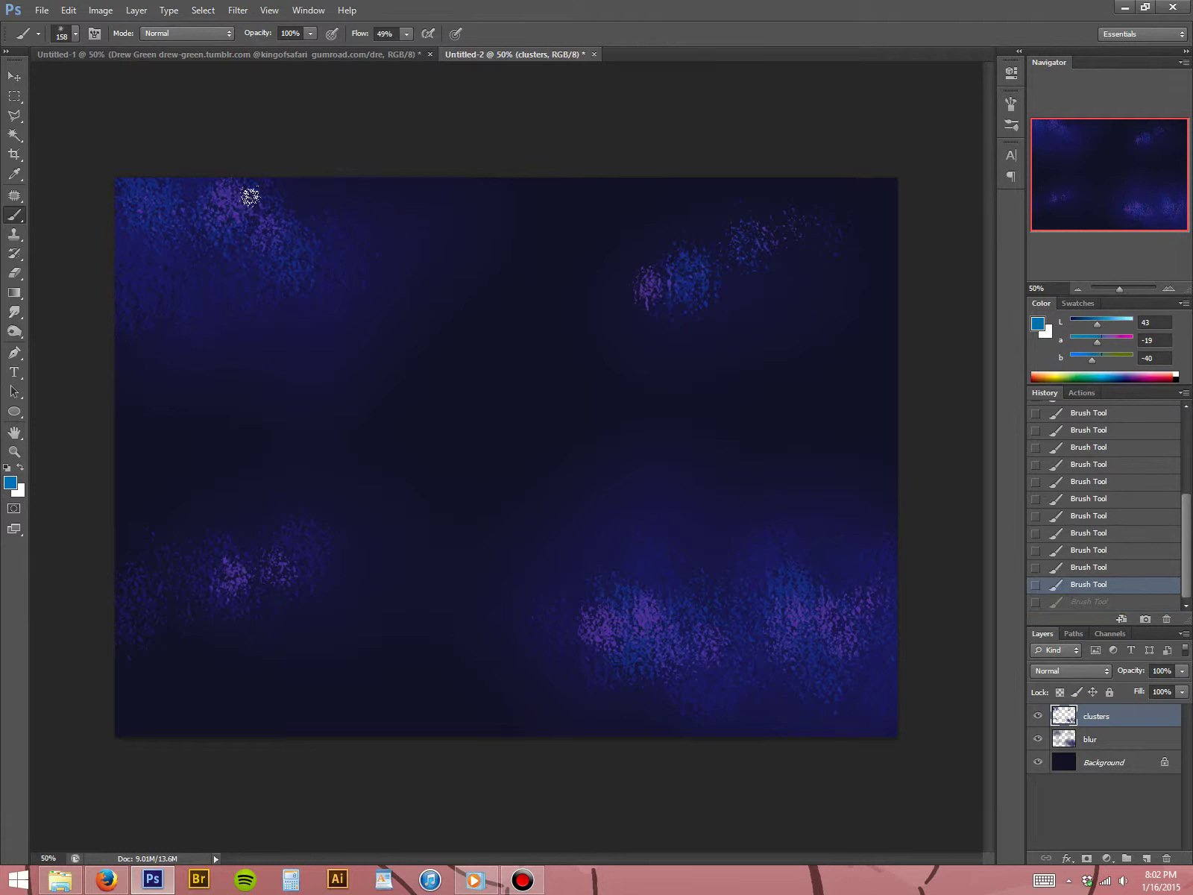
{"action": "mouse_move", "coordinate": [267, 224]}
{"action": "left_mouse_down"}
{"action": "mouse_move", "coordinate": [251, 243]}
{"action": "mouse_move", "coordinate": [237, 221]}
{"action": "left_mouse_up"}
{"action": "key", "text": "ctrl+alt+z"}
{"action": "key", "text": "ctrl+alt+z"}
{"action": "key", "text": "ctrl+alt+z"}
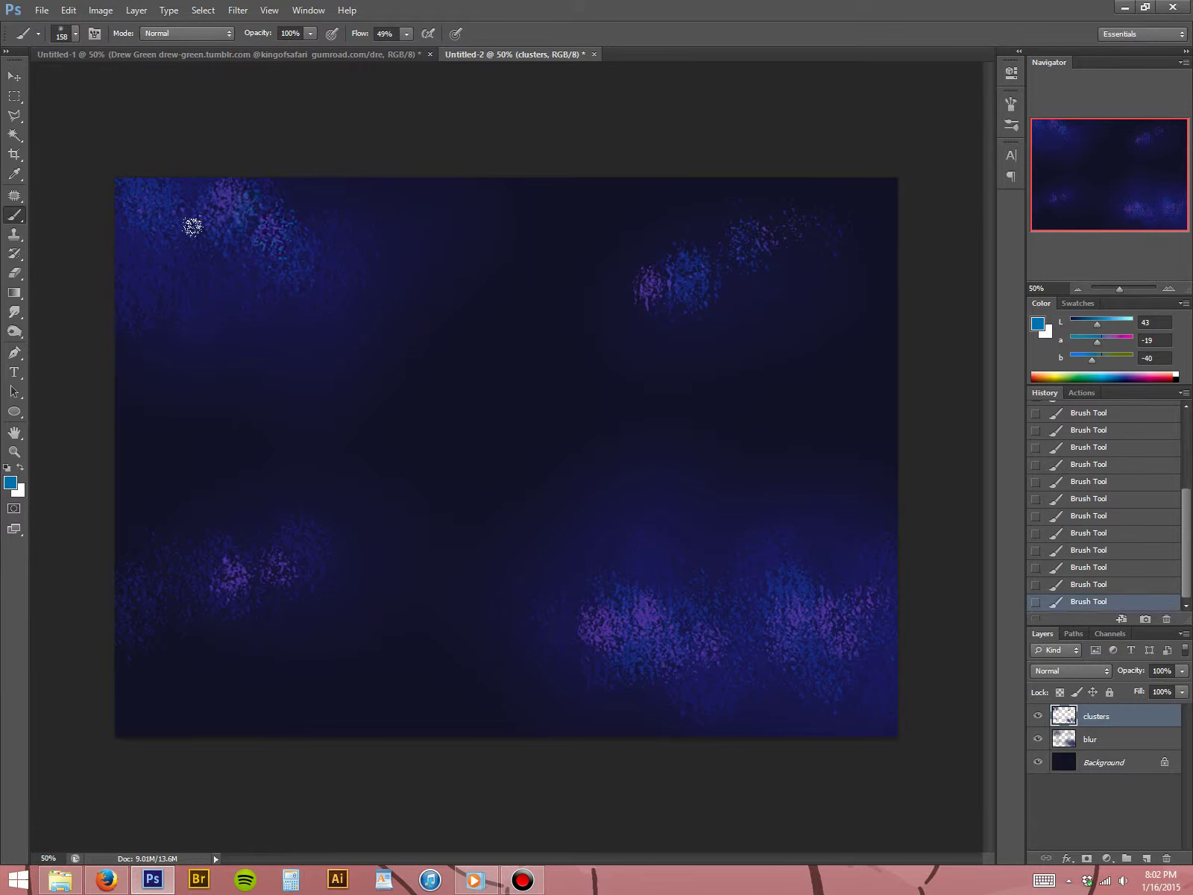
{"action": "left_click_drag", "start_coordinate": [675, 246], "coordinate": [697, 265]}
{"action": "left_click_drag", "start_coordinate": [204, 564], "coordinate": [193, 582]}
- Create a new layer named "stars 1" above the clusters layer
{"action": "key", "text": "ctrl+shift+n"}
{"action": "type", "text": "stars "}
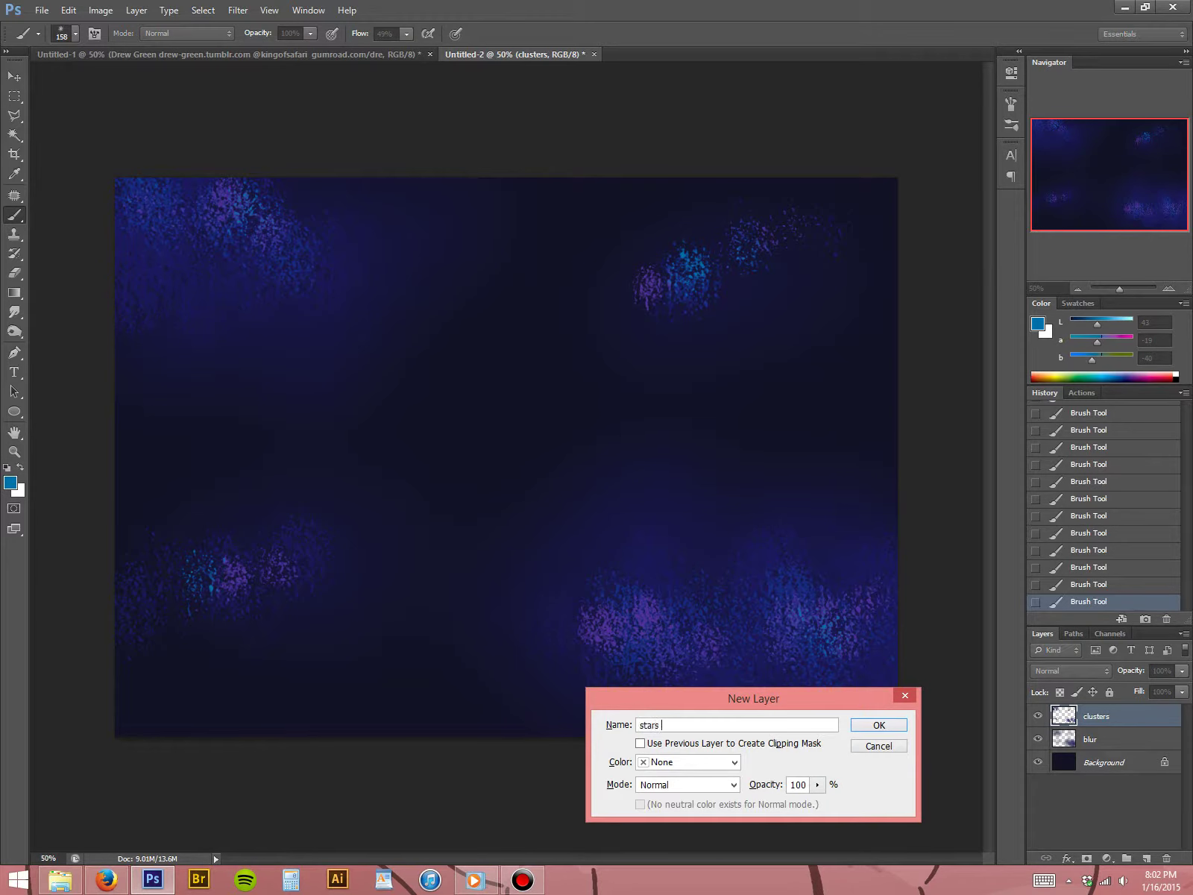
{"action": "type", "text": "1"}
{"action": "key", "text": "Return"}
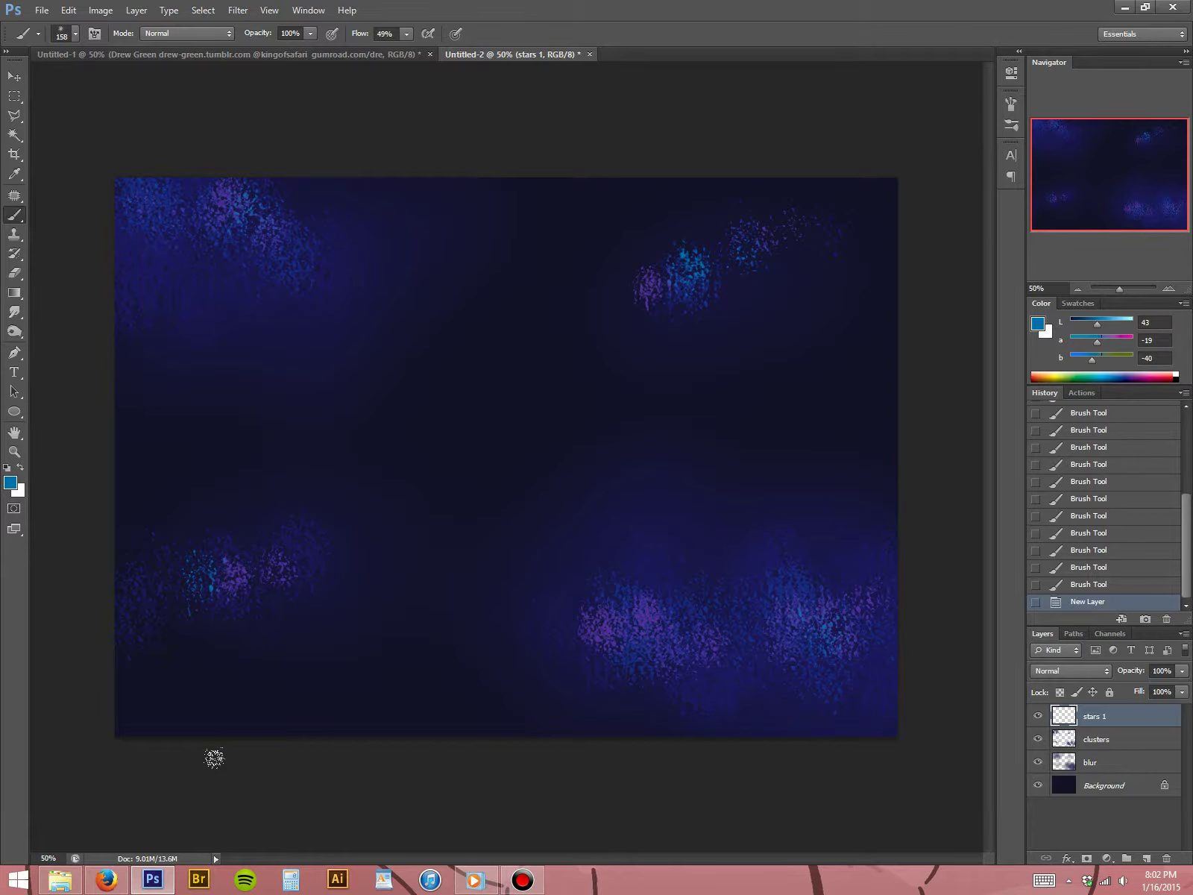
- Set the speckled brush to 422 px and 2% flow, undoing the test strokes on the stars 1 layer
{"action": "right_click", "coordinate": [509, 407]}
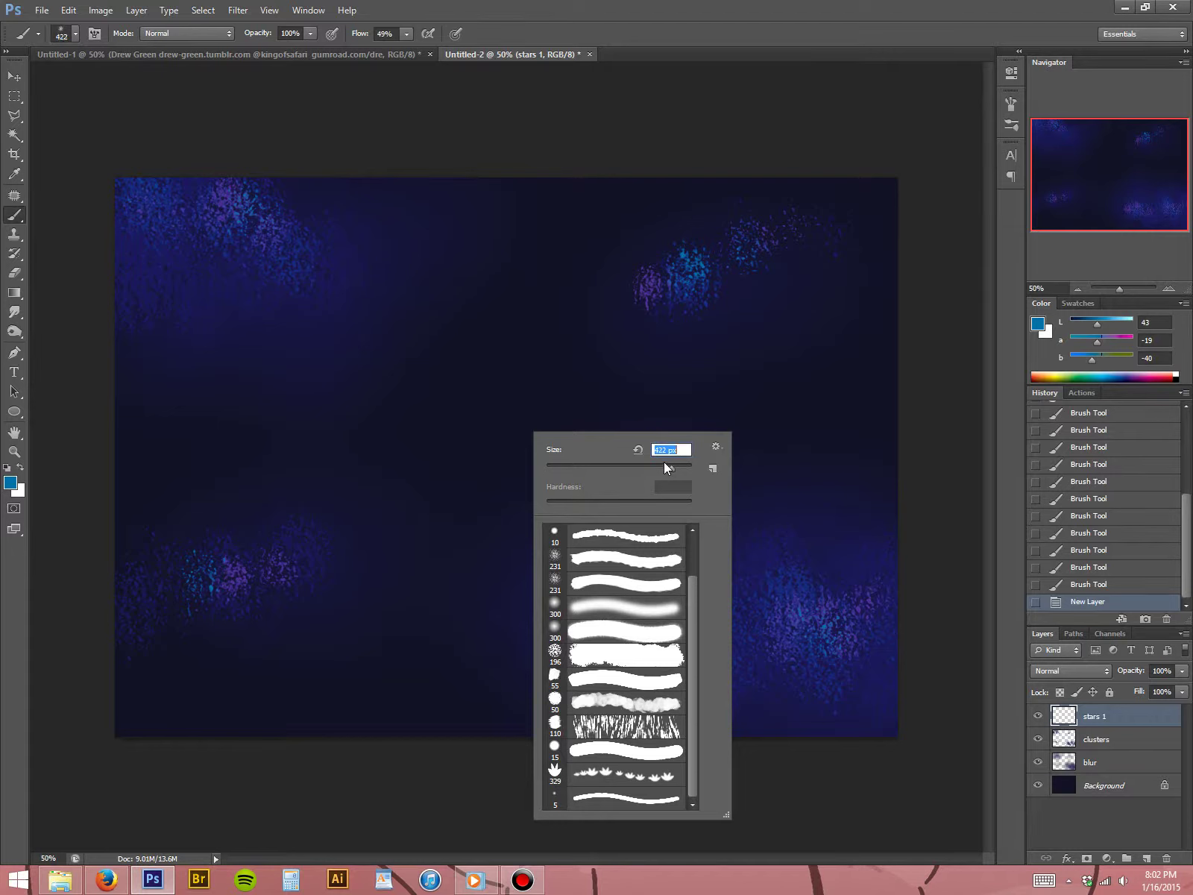
{"action": "left_click", "coordinate": [532, 19]}
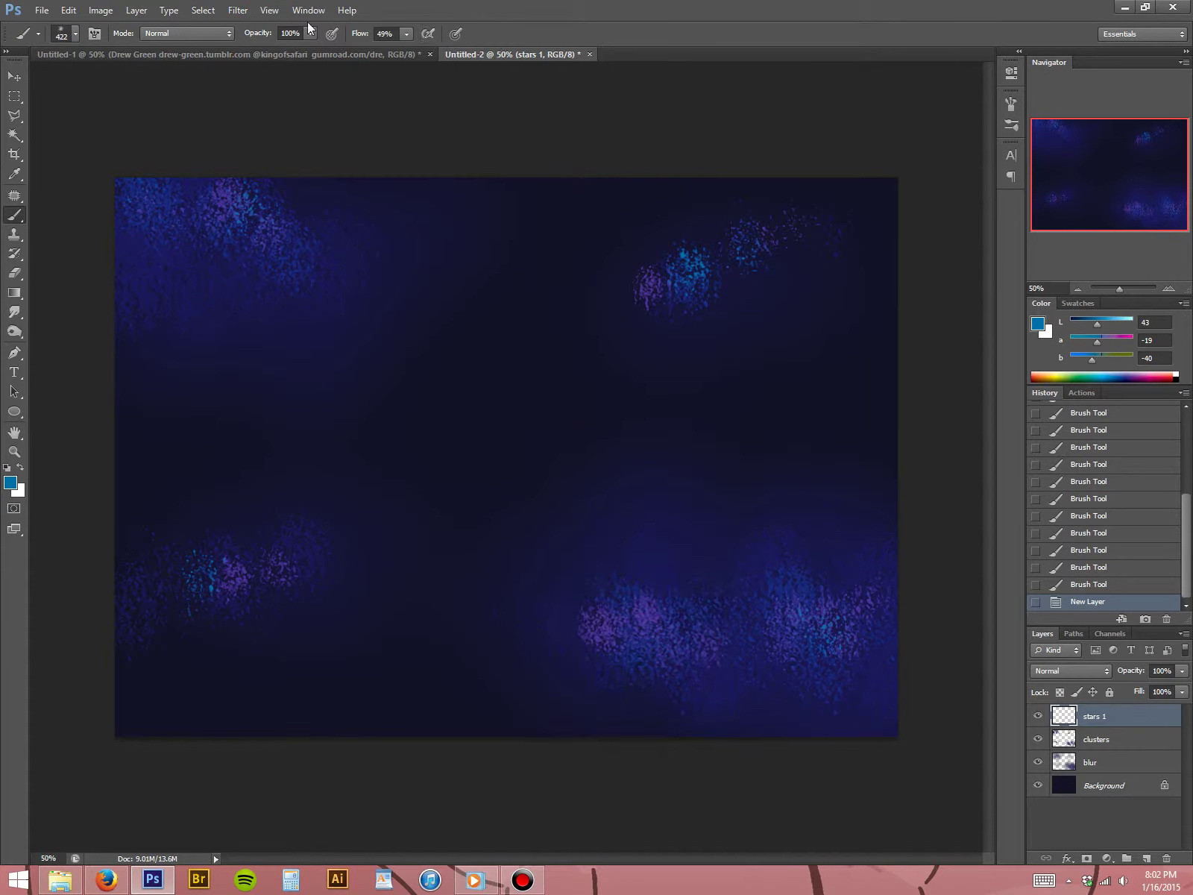
{"action": "left_click", "coordinate": [405, 35]}
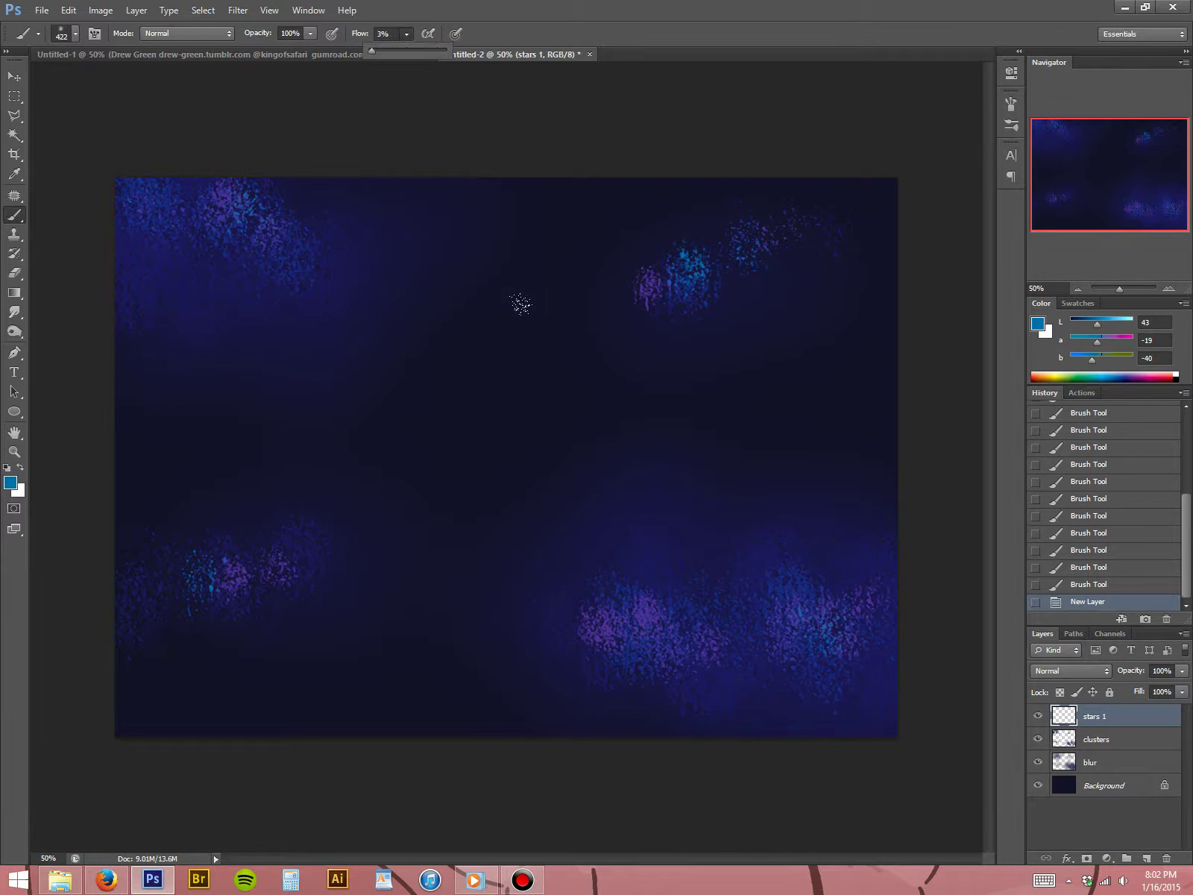
{"action": "mouse_move", "coordinate": [514, 321]}
{"action": "left_mouse_down"}
{"action": "mouse_move", "coordinate": [492, 366]}
{"action": "mouse_move", "coordinate": [312, 346]}
{"action": "left_mouse_up"}
{"action": "key", "text": "ctrl+z"}
{"action": "left_click", "coordinate": [405, 34]}
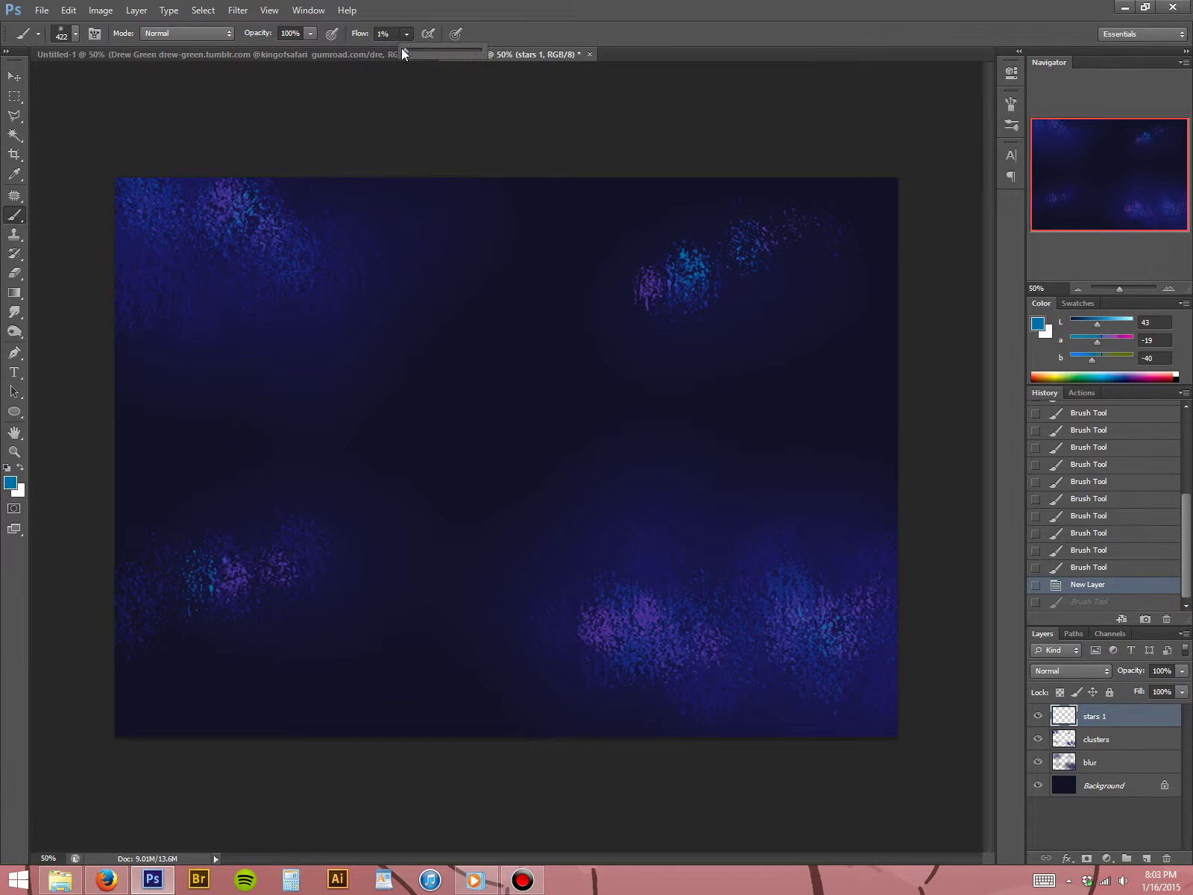
{"action": "left_click_drag", "start_coordinate": [404, 51], "coordinate": [408, 51]}
{"action": "mouse_move", "coordinate": [560, 316]}
{"action": "left_mouse_down"}
{"action": "mouse_move", "coordinate": [445, 310]}
{"action": "mouse_move", "coordinate": [197, 387]}
{"action": "mouse_move", "coordinate": [224, 399]}
{"action": "left_mouse_up"}
{"action": "key", "text": "ctrl+z"}
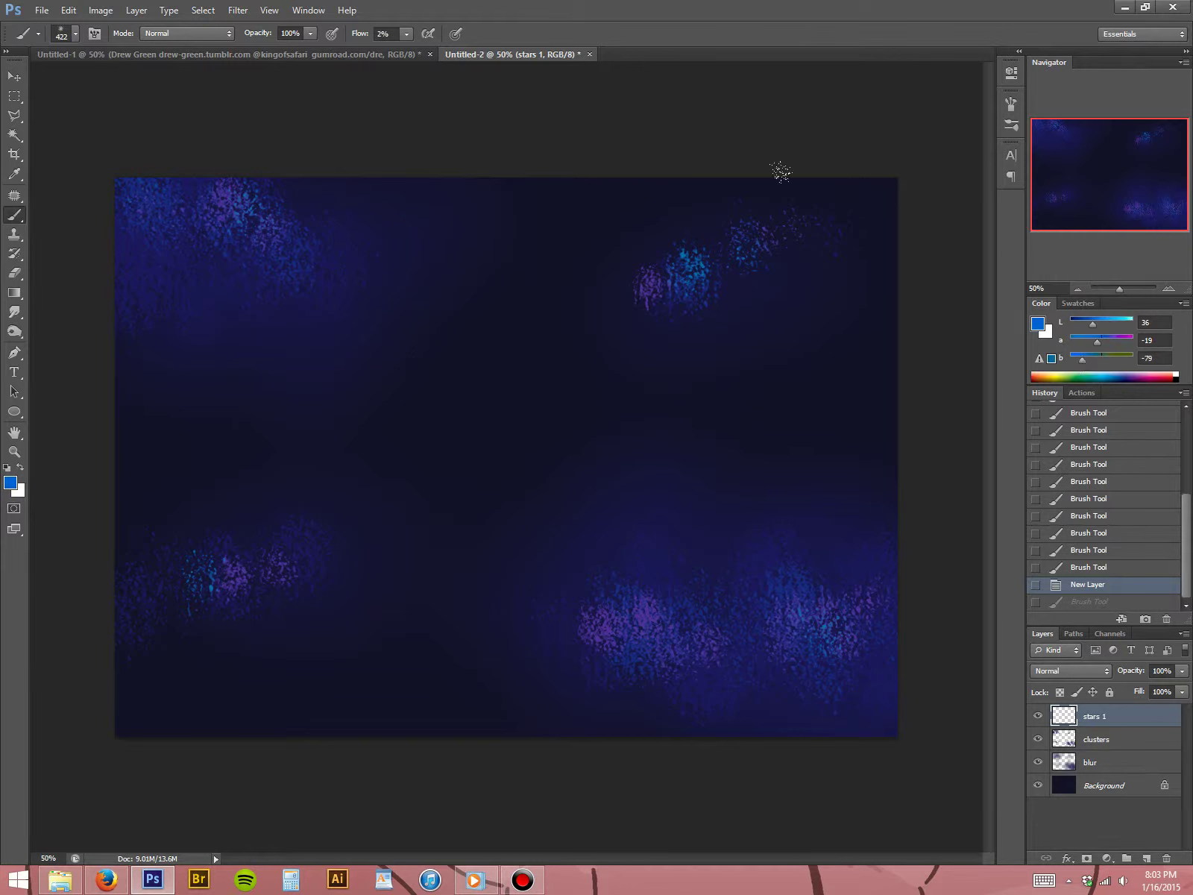
- Scatter sparse bright blue (L 36, a -19, b -79) star specks across the canvas, including its dark centre and lower-left areas
{"action": "mouse_move", "coordinate": [859, 364]}
{"action": "left_mouse_down"}
{"action": "mouse_move", "coordinate": [643, 183]}
{"action": "mouse_move", "coordinate": [471, 104]}
{"action": "mouse_move", "coordinate": [815, 542]}
{"action": "mouse_move", "coordinate": [443, 189]}
{"action": "mouse_move", "coordinate": [622, 548]}
{"action": "mouse_move", "coordinate": [174, 139]}
{"action": "mouse_move", "coordinate": [309, 322]}
{"action": "mouse_move", "coordinate": [317, 432]}
{"action": "mouse_move", "coordinate": [187, 392]}
{"action": "mouse_move", "coordinate": [40, 382]}
{"action": "mouse_move", "coordinate": [155, 569]}
{"action": "left_mouse_up"}
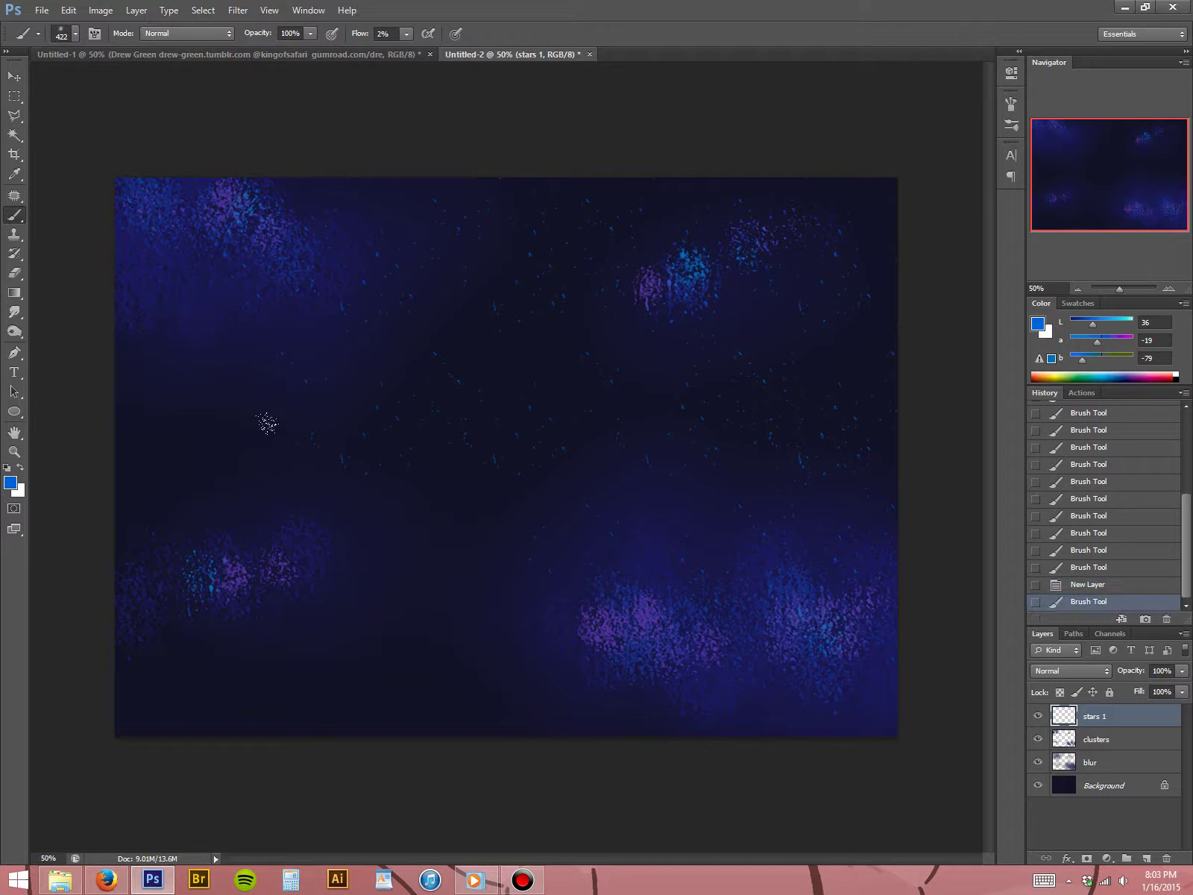
{"action": "mouse_move", "coordinate": [267, 423]}
{"action": "left_mouse_down"}
{"action": "mouse_move", "coordinate": [497, 612]}
{"action": "mouse_move", "coordinate": [340, 369]}
{"action": "mouse_move", "coordinate": [453, 367]}
{"action": "left_mouse_up"}
{"action": "left_click_drag", "start_coordinate": [478, 645], "coordinate": [417, 633]}
{"action": "key", "text": "ctrl+z"}
{"action": "left_click", "coordinate": [102, 105]}
{"action": "left_click", "coordinate": [159, 154]}
{"action": "left_click", "coordinate": [412, 520]}
{"action": "left_click", "coordinate": [265, 631]}
- Create a new layer named "stars2" above the stars 1 layer
{"action": "key", "text": "ctrl+shift+n"}
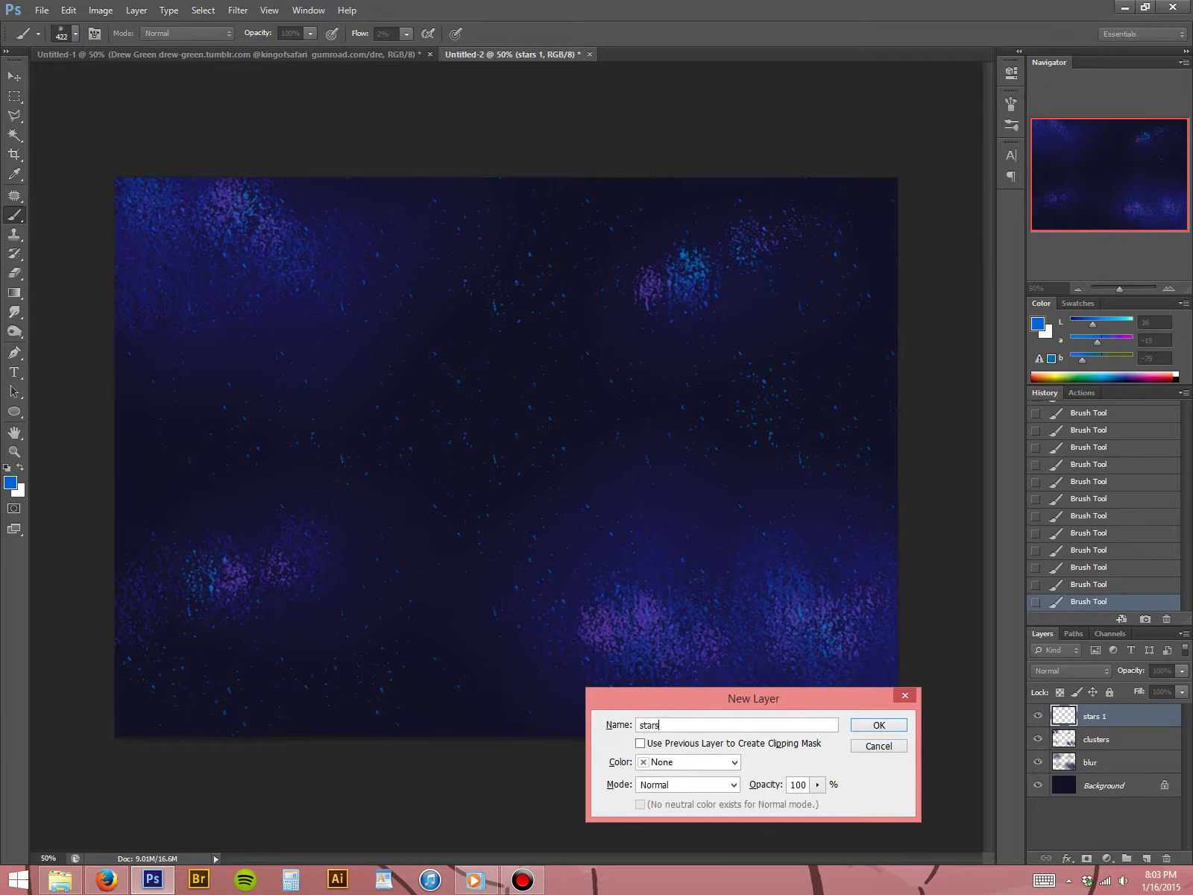
{"action": "type", "text": "stars2"}
{"action": "key", "text": "Return"}
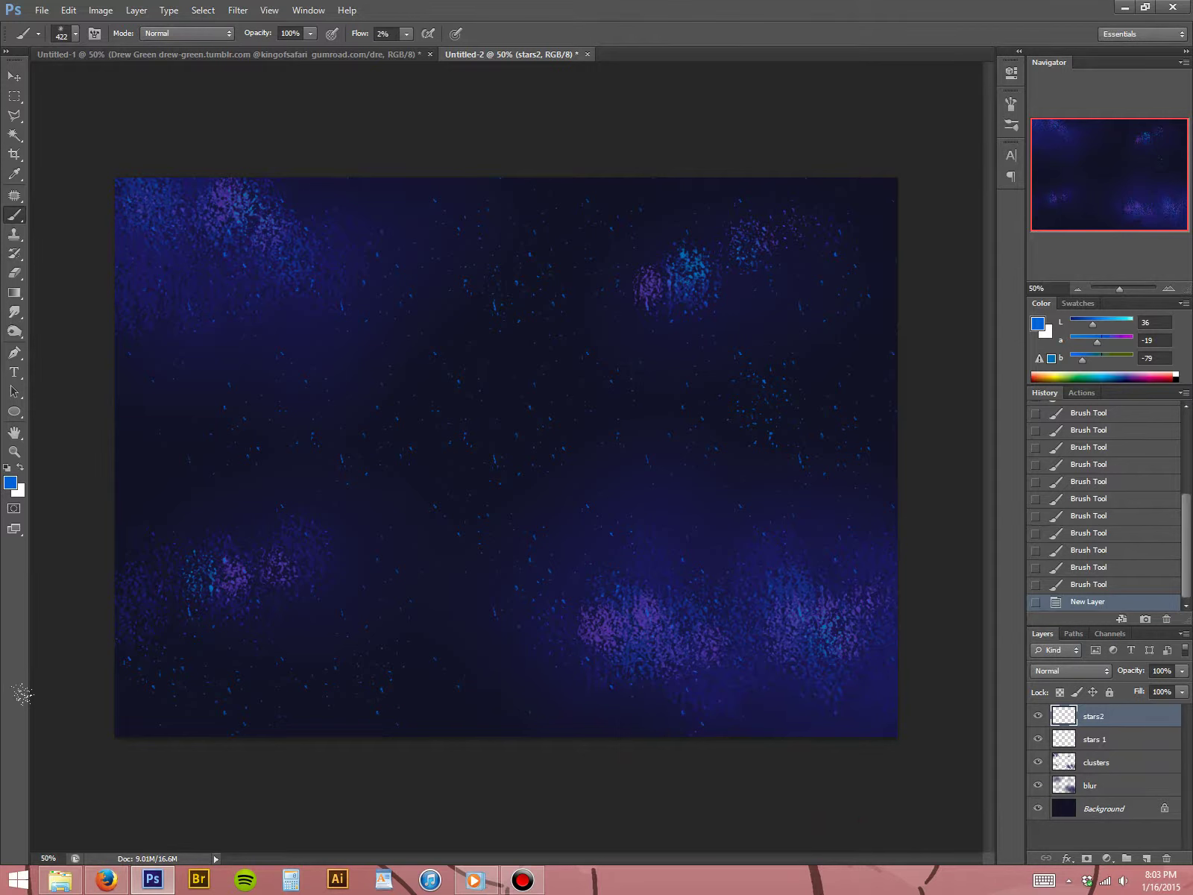
- Raise the flow to 100%, switch to the hard round 15 px preset enlarged to 27 px, and undo the test stroke
{"action": "left_click", "coordinate": [405, 35]}
{"action": "right_click", "coordinate": [386, 277]}
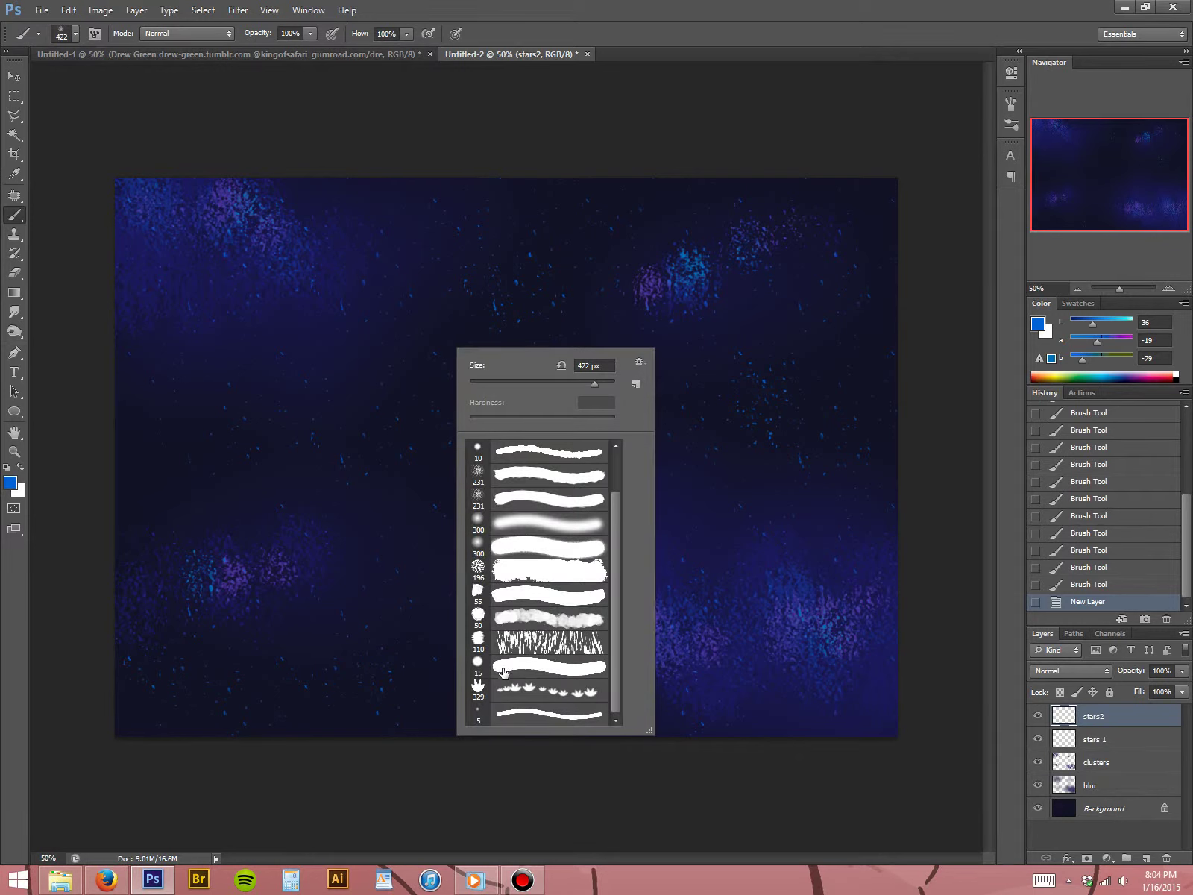
{"action": "left_click", "coordinate": [503, 673]}
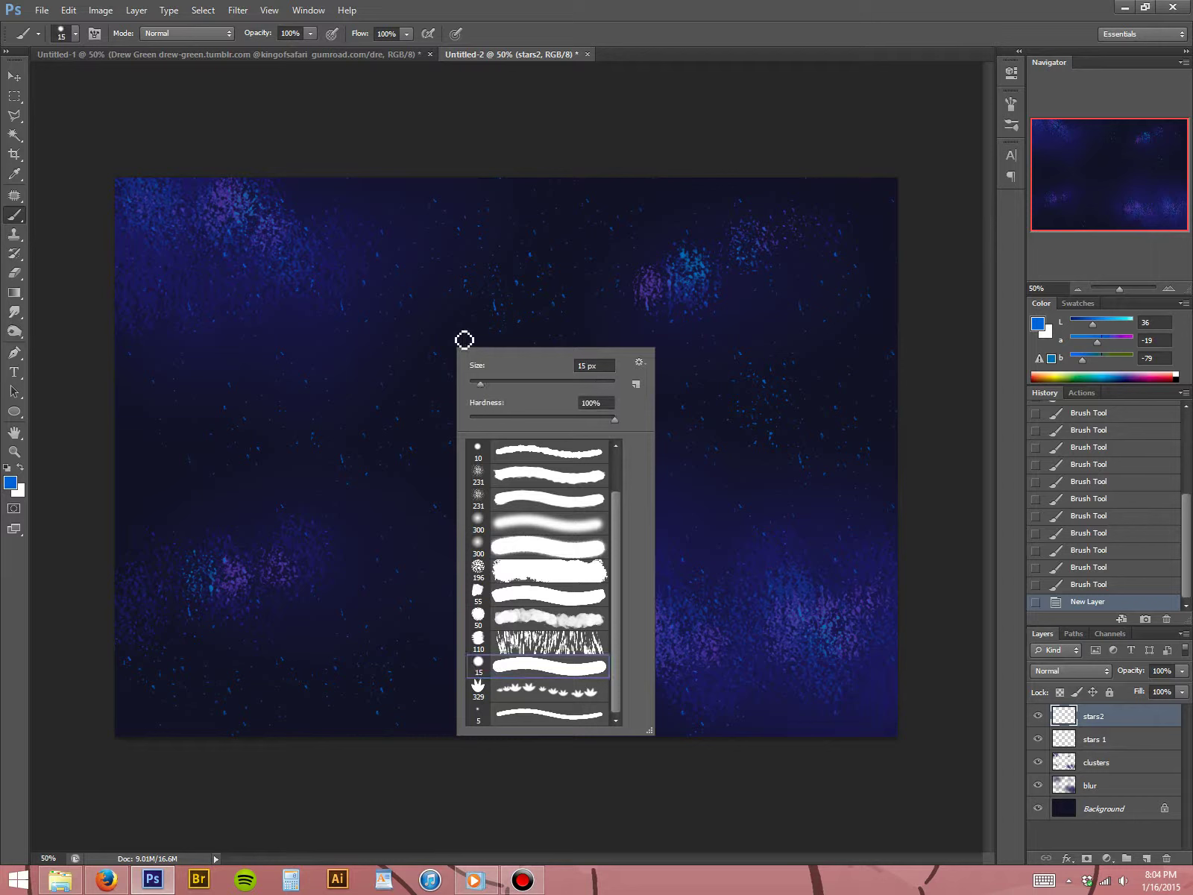
{"action": "right_click", "coordinate": [565, 298]}
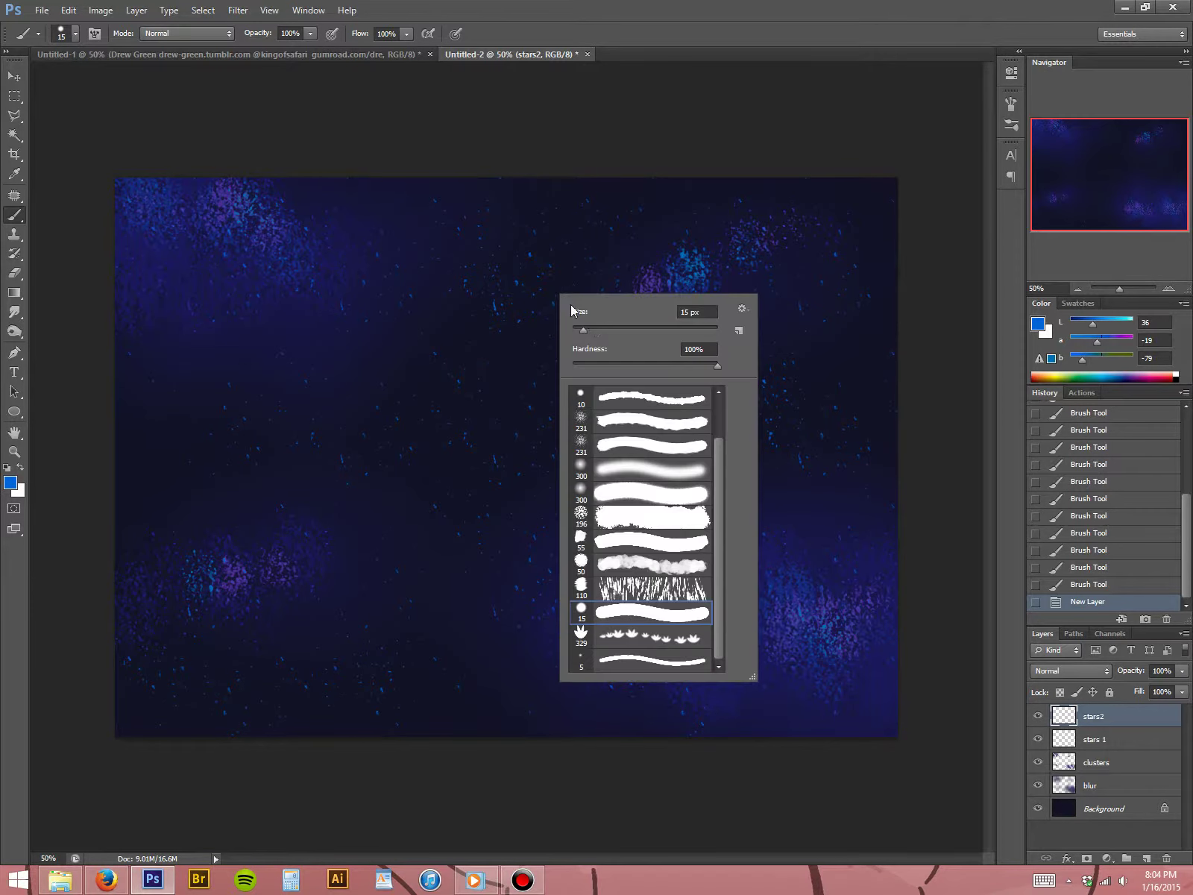
{"action": "left_click", "coordinate": [591, 328]}
{"action": "left_click", "coordinate": [604, 36]}
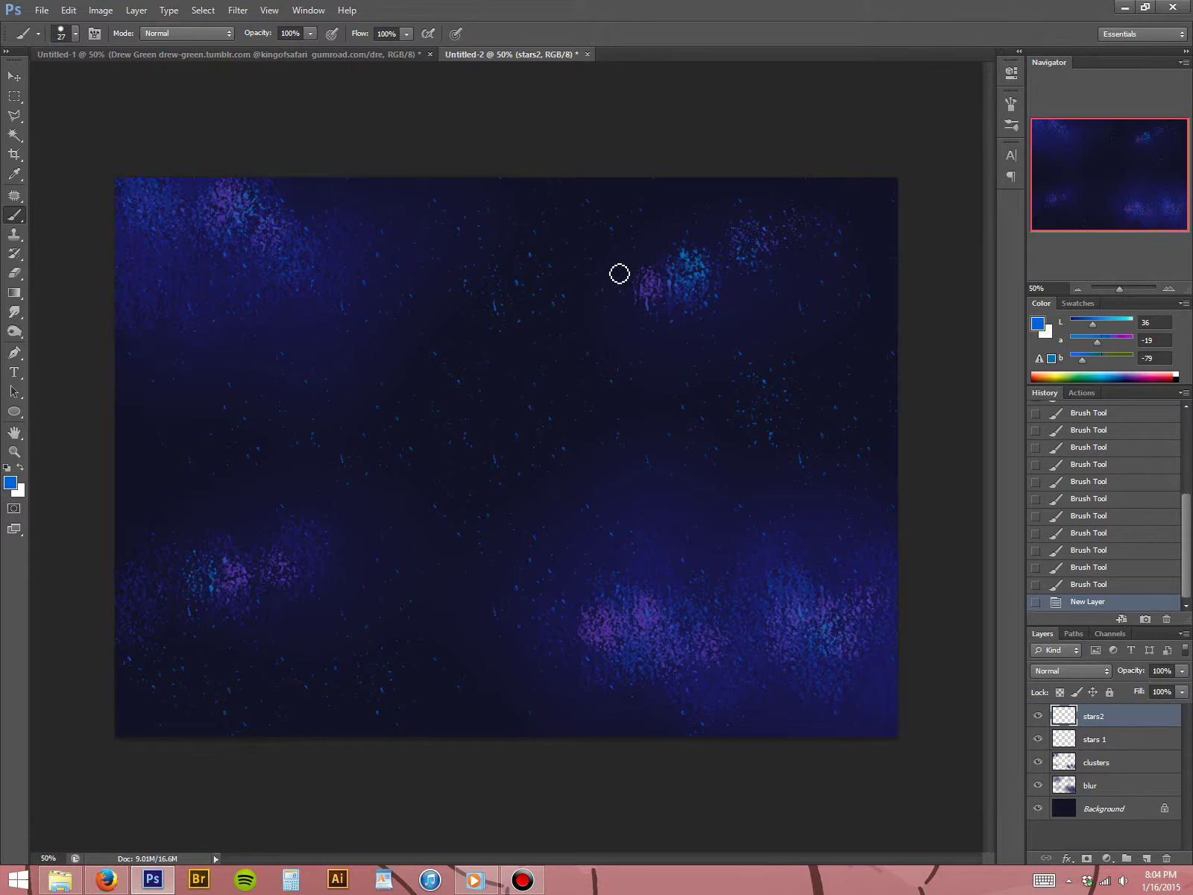
{"action": "mouse_move", "coordinate": [585, 300]}
{"action": "left_mouse_down"}
{"action": "mouse_move", "coordinate": [599, 305]}
{"action": "mouse_move", "coordinate": [400, 333]}
{"action": "left_mouse_up"}
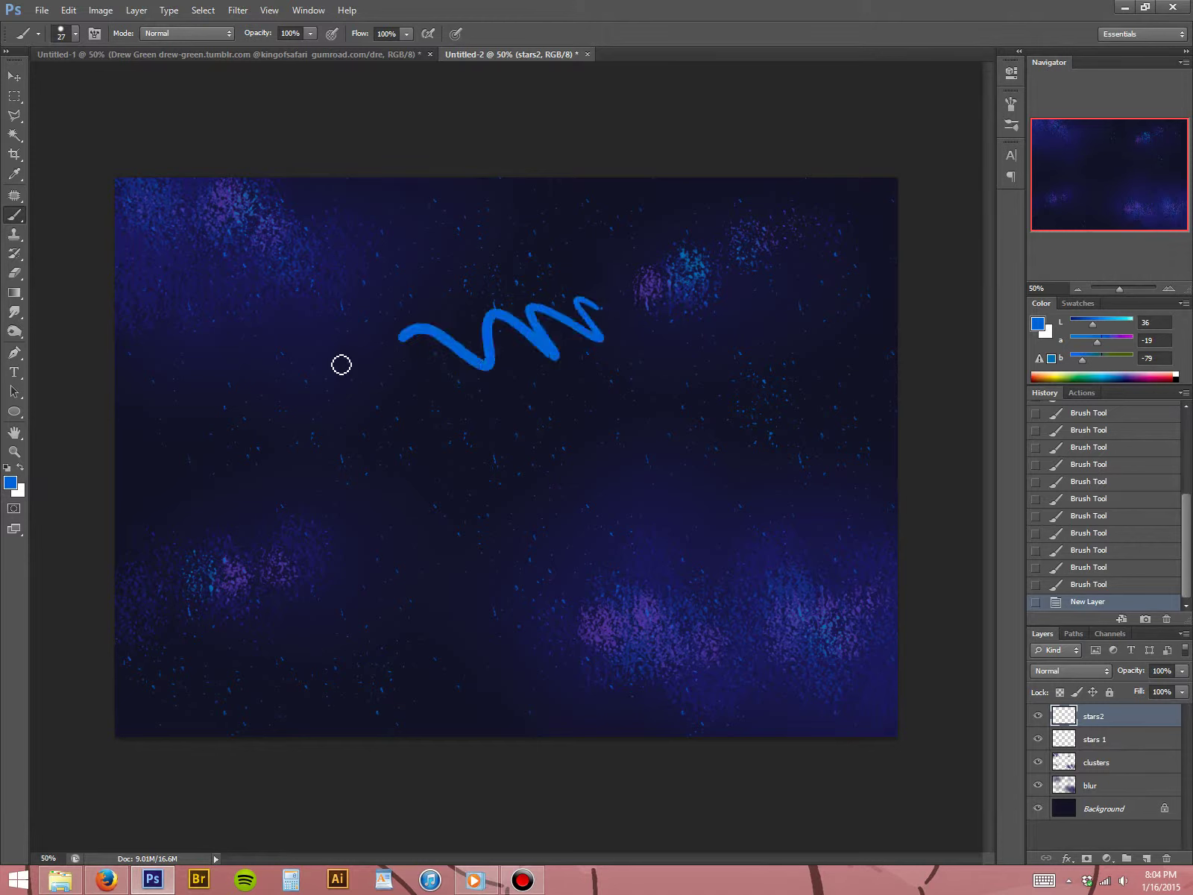
{"action": "key", "text": "ctrl+z"}
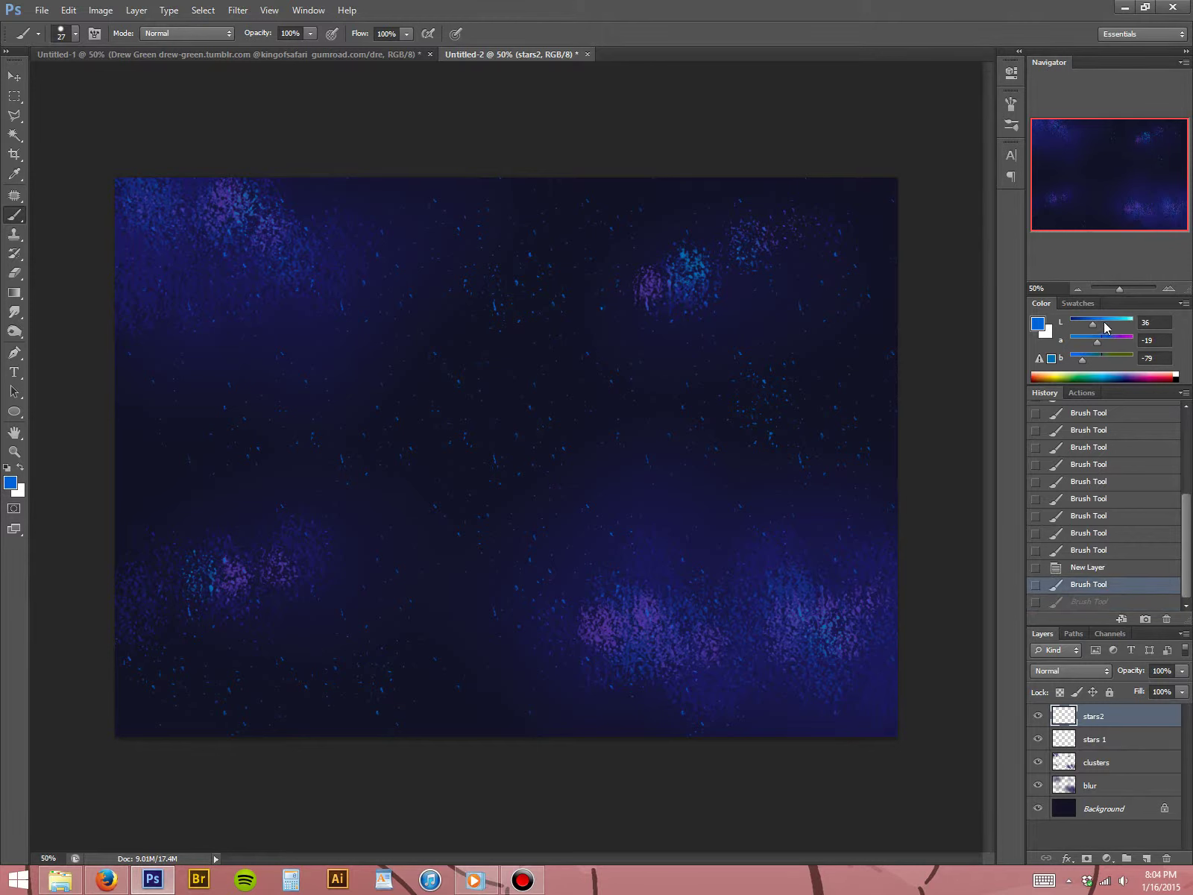
- Set the foreground to light blue (L 65, a -31, b -79) and dot round stars of varied sizes over the lower-right clusters
{"action": "left_click_drag", "start_coordinate": [1104, 322], "coordinate": [1112, 318]}
{"action": "left_click_drag", "start_coordinate": [1108, 323], "coordinate": [1111, 324]}
{"action": "left_click", "coordinate": [822, 635]}
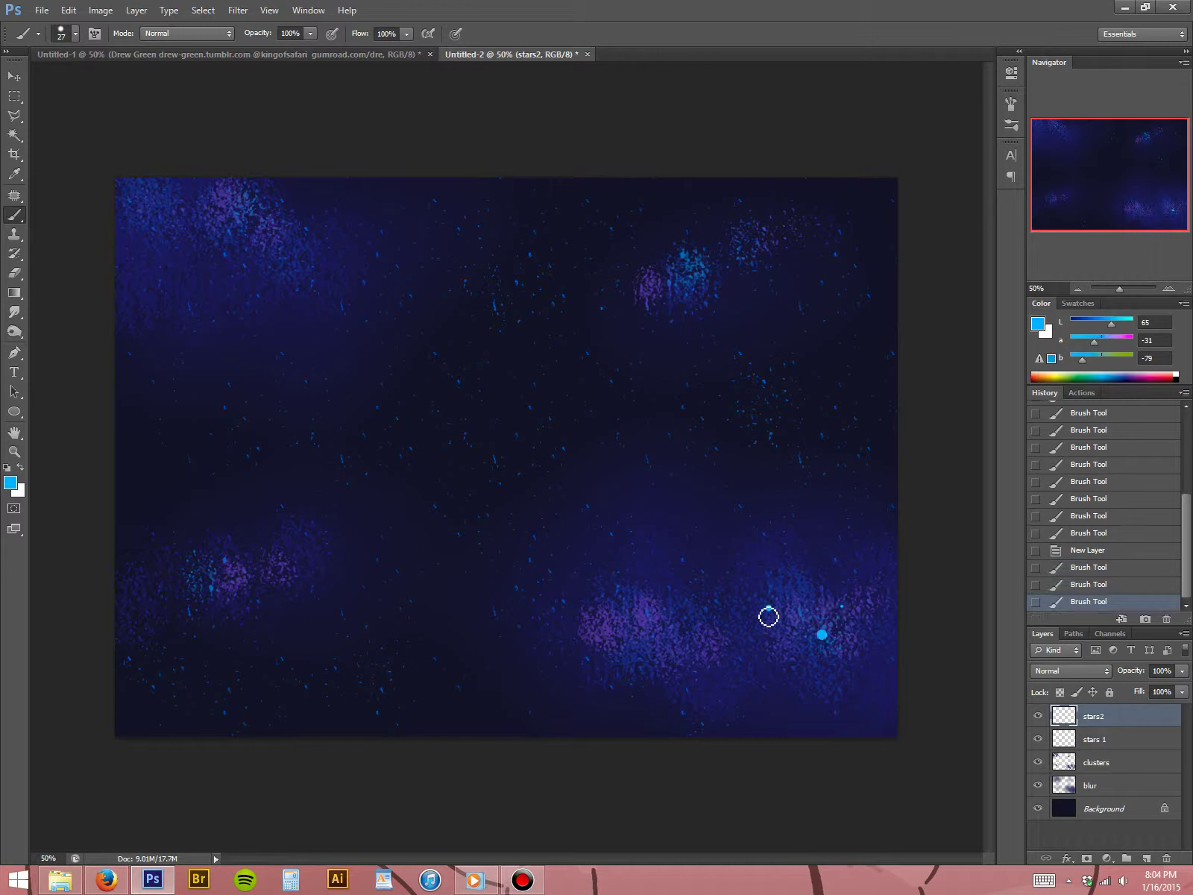
{"action": "left_click", "coordinate": [769, 608]}
{"action": "left_click", "coordinate": [758, 619]}
{"action": "left_click", "coordinate": [664, 616]}
{"action": "left_click", "coordinate": [642, 648]}
{"action": "left_click", "coordinate": [618, 632]}
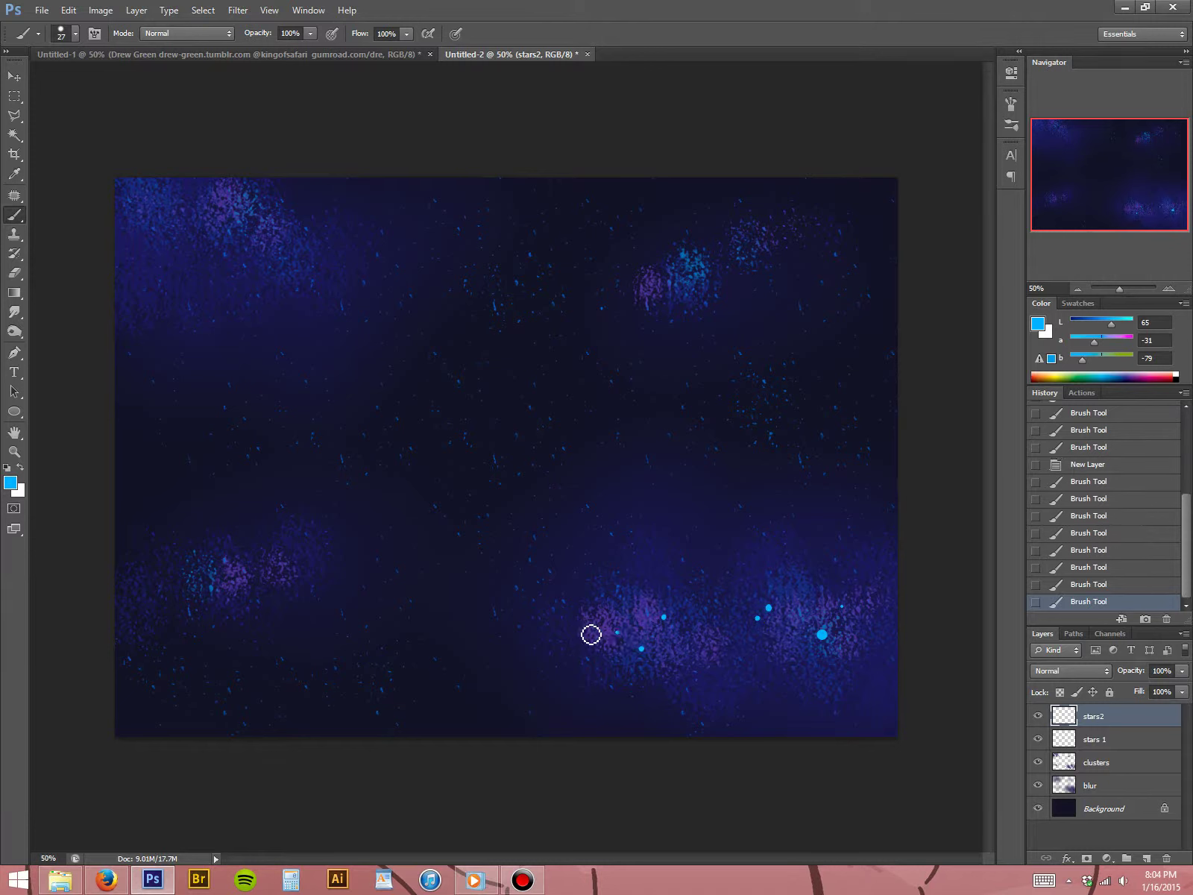
- Dot light blue round stars over the lower-left and upper-left clusters, plus a few larger ones in the dark areas between clusters
{"action": "left_click", "coordinate": [278, 570]}
{"action": "left_click", "coordinate": [268, 568]}
{"action": "left_click", "coordinate": [211, 589]}
{"action": "left_click", "coordinate": [222, 567]}
{"action": "left_click", "coordinate": [273, 227]}
{"action": "left_click", "coordinate": [249, 202]}
{"action": "left_click", "coordinate": [228, 205]}
{"action": "left_click", "coordinate": [157, 212]}
{"action": "left_click", "coordinate": [137, 192]}
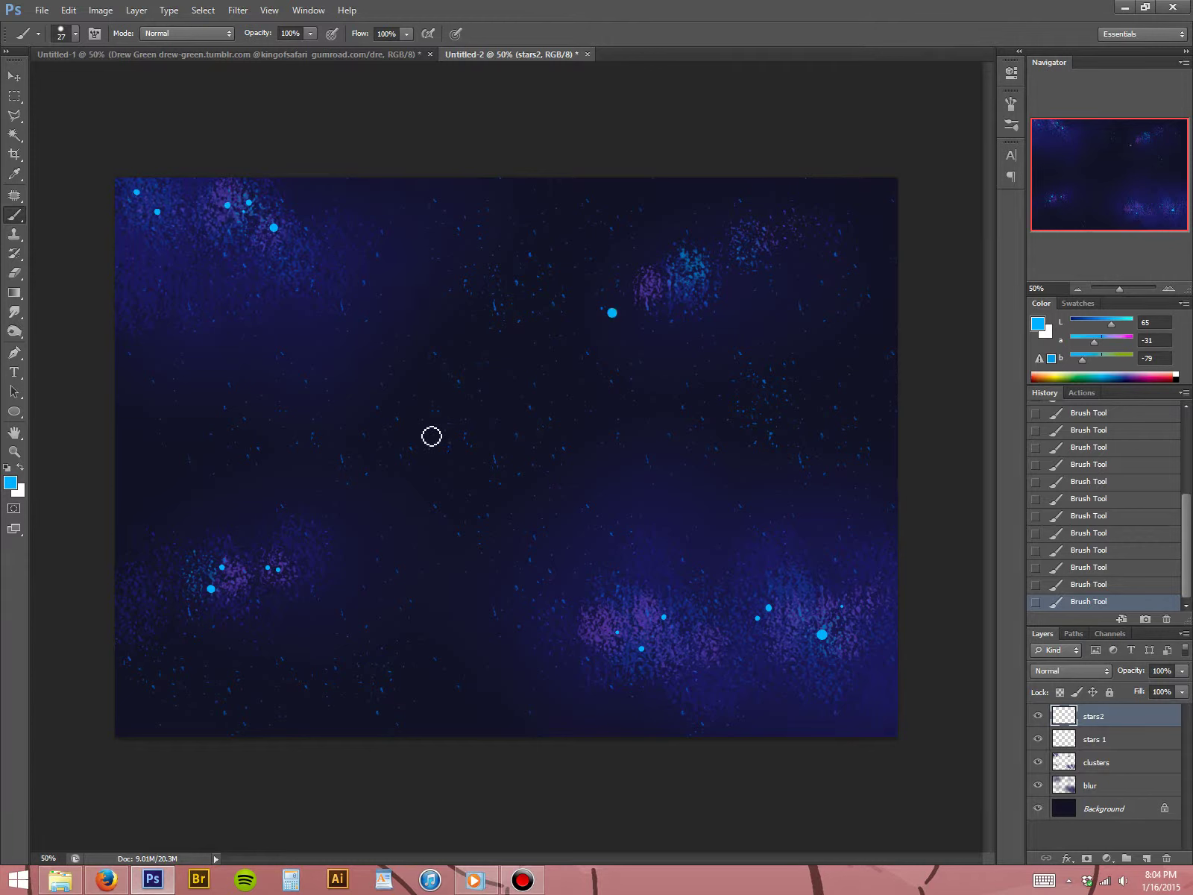
{"action": "left_click", "coordinate": [413, 451]}
{"action": "left_click", "coordinate": [840, 457]}
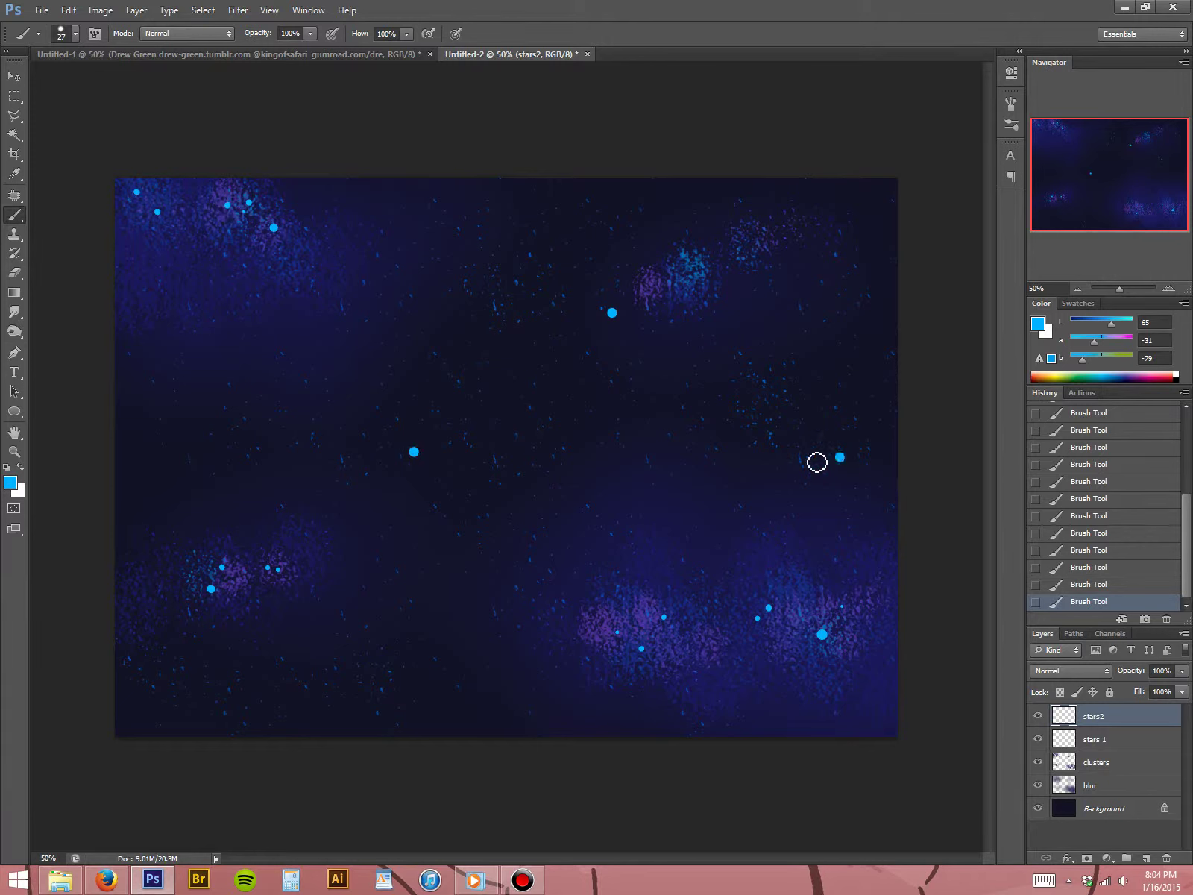
- Dot small light blue stars in the dark areas around the canvas and over the upper-right clusters
{"action": "left_click", "coordinate": [394, 669]}
{"action": "left_click", "coordinate": [363, 684]}
{"action": "left_click", "coordinate": [221, 403]}
{"action": "left_click", "coordinate": [583, 216]}
{"action": "left_click", "coordinate": [870, 275]}
{"action": "left_click", "coordinate": [490, 288]}
{"action": "left_click", "coordinate": [469, 300]}
{"action": "left_click", "coordinate": [700, 262]}
{"action": "left_click", "coordinate": [711, 278]}
{"action": "left_click", "coordinate": [771, 241]}
{"action": "left_click", "coordinate": [809, 219]}
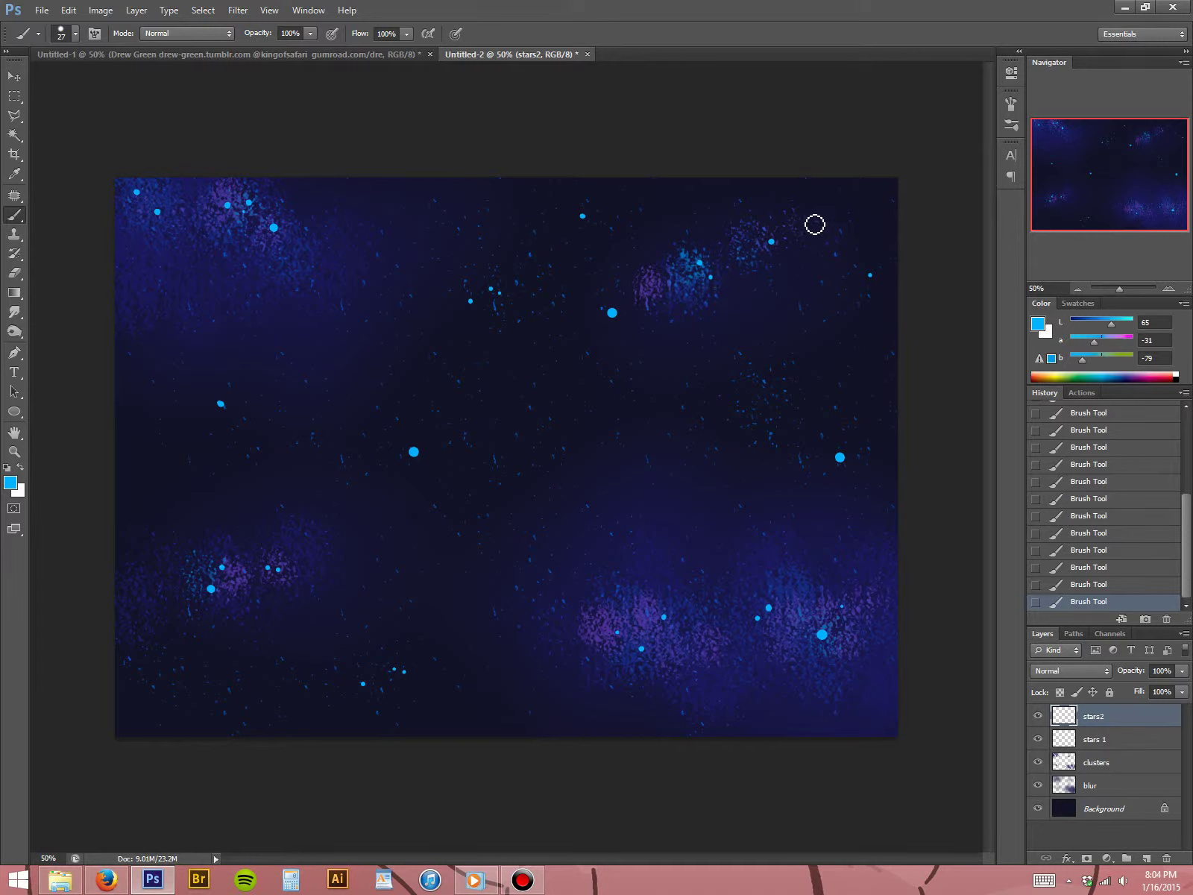
- Scatter more light blue round stars near the upper-right corner, along the upper edge and across the remaining empty areas
{"action": "left_click", "coordinate": [871, 210]}
{"action": "left_click", "coordinate": [865, 200]}
{"action": "left_click", "coordinate": [847, 203]}
{"action": "left_click", "coordinate": [755, 683]}
{"action": "left_click", "coordinate": [243, 599]}
{"action": "left_click", "coordinate": [183, 618]}
{"action": "left_click", "coordinate": [211, 700]}
{"action": "left_click", "coordinate": [161, 440]}
{"action": "left_click", "coordinate": [413, 258]}
{"action": "left_click", "coordinate": [499, 203]}
{"action": "left_click", "coordinate": [828, 357]}
{"action": "left_click", "coordinate": [586, 717]}
{"action": "left_click", "coordinate": [249, 477]}
{"action": "left_click", "coordinate": [147, 511]}
{"action": "left_click", "coordinate": [360, 204]}
{"action": "left_click", "coordinate": [581, 188]}
{"action": "left_click", "coordinate": [648, 198]}
{"action": "left_click", "coordinate": [640, 195]}
{"action": "left_click", "coordinate": [710, 528]}
- Reduce the brush size to 9 px and dot tiny light blue stars across the upper half of the canvas
{"action": "right_click", "coordinate": [479, 418]}
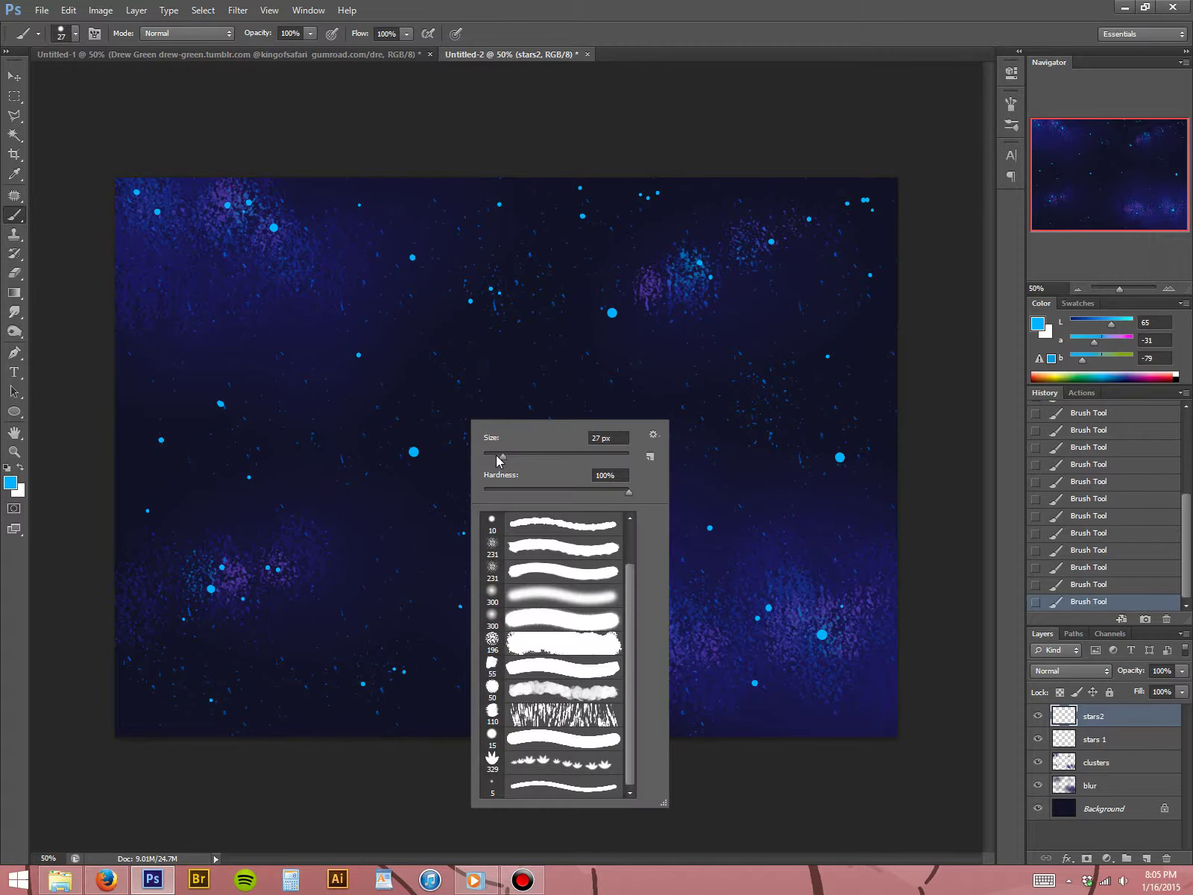
{"action": "left_click_drag", "start_coordinate": [494, 458], "coordinate": [483, 456]}
{"action": "key", "text": "Return"}
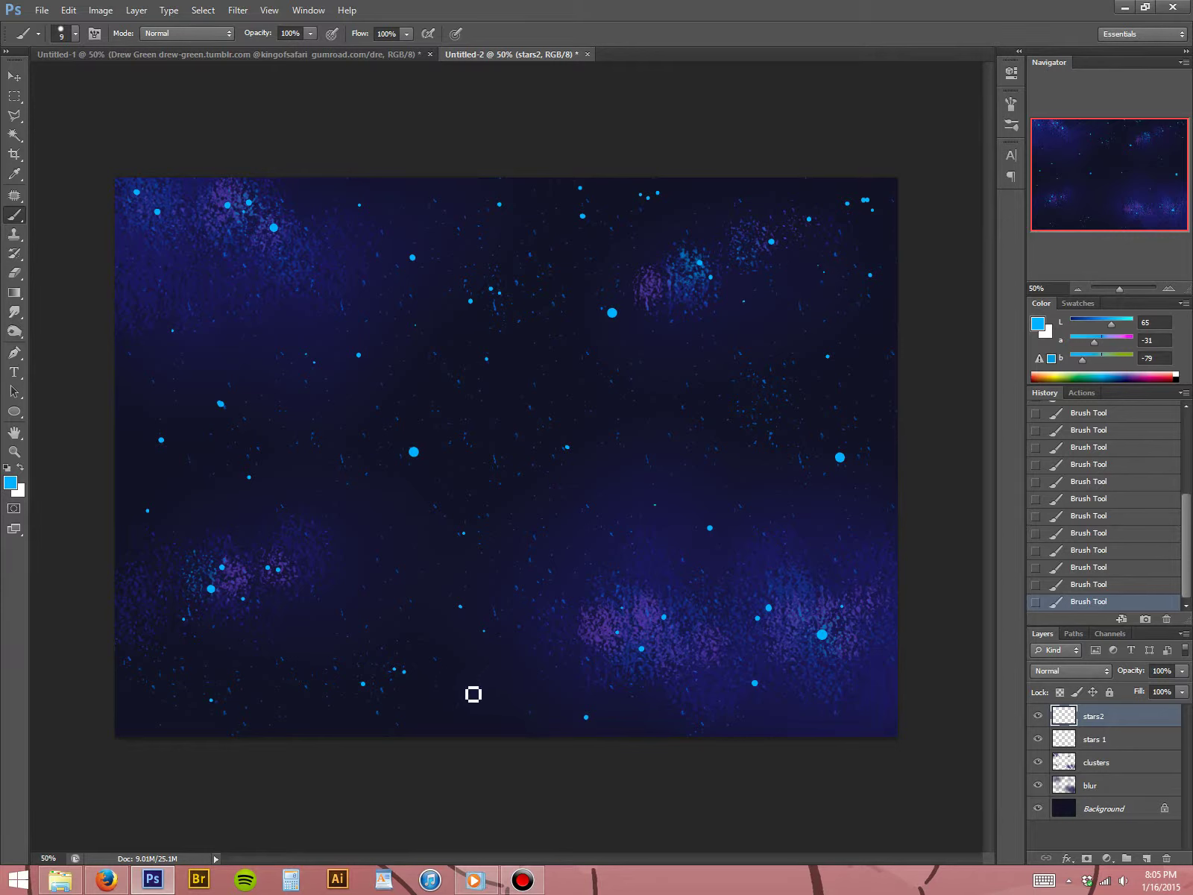
{"action": "left_click", "coordinate": [264, 357]}
{"action": "left_click", "coordinate": [255, 353]}
{"action": "left_click", "coordinate": [214, 349]}
{"action": "left_click", "coordinate": [440, 288]}
{"action": "left_click", "coordinate": [440, 287]}
{"action": "left_click", "coordinate": [715, 222]}
{"action": "left_click", "coordinate": [723, 223]}
{"action": "left_click", "coordinate": [816, 189]}
- Dot tiny light blue stars over the lower-right and lower-left clusters and in the dark areas around the middle
{"action": "left_click", "coordinate": [724, 565]}
{"action": "left_click", "coordinate": [740, 643]}
{"action": "left_click", "coordinate": [746, 645]}
{"action": "left_click", "coordinate": [725, 651]}
{"action": "left_click", "coordinate": [653, 646]}
{"action": "left_click", "coordinate": [622, 610]}
{"action": "left_click", "coordinate": [823, 673]}
{"action": "left_click", "coordinate": [838, 684]}
{"action": "left_click", "coordinate": [278, 570]}
{"action": "left_click", "coordinate": [268, 568]}
{"action": "left_click", "coordinate": [304, 647]}
{"action": "left_click", "coordinate": [157, 678]}
{"action": "left_click", "coordinate": [143, 718]}
{"action": "left_click", "coordinate": [401, 513]}
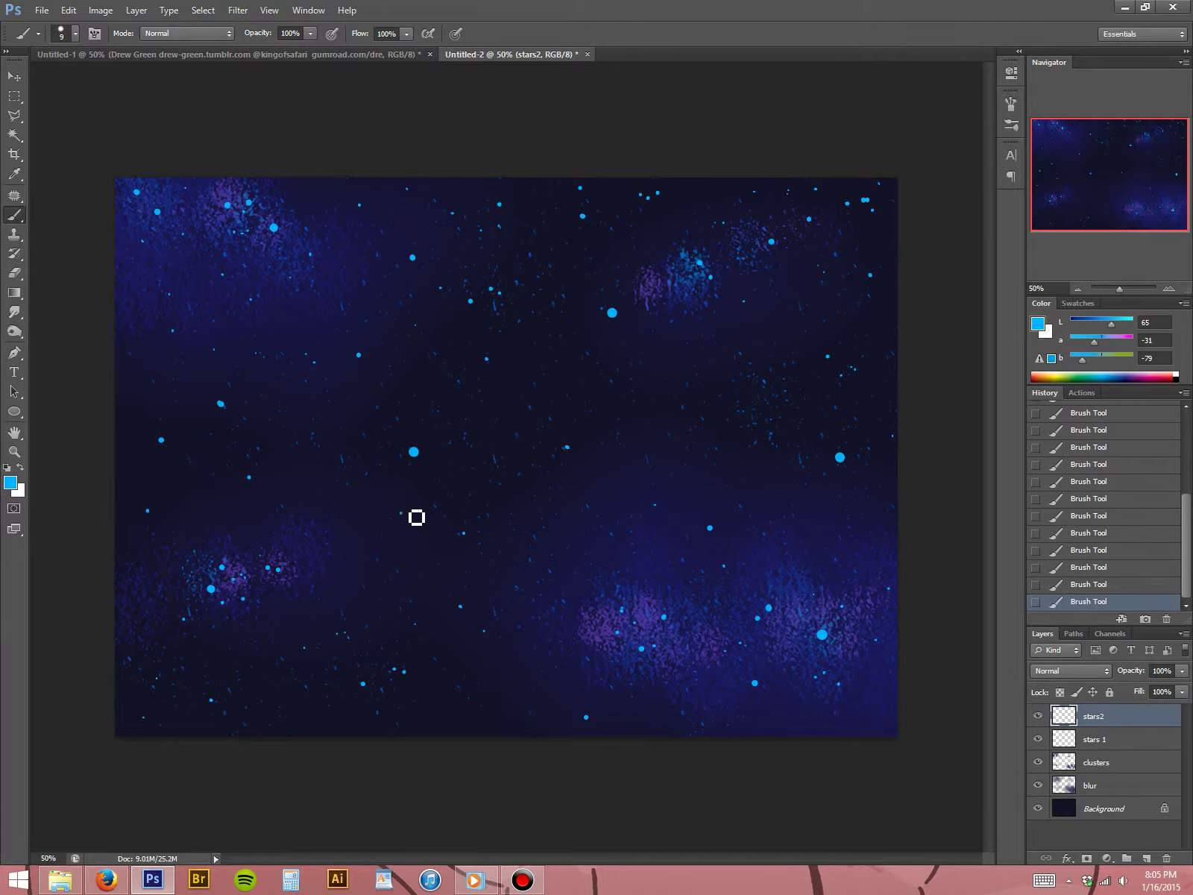
{"action": "left_click", "coordinate": [780, 405]}
{"action": "left_click", "coordinate": [798, 390]}
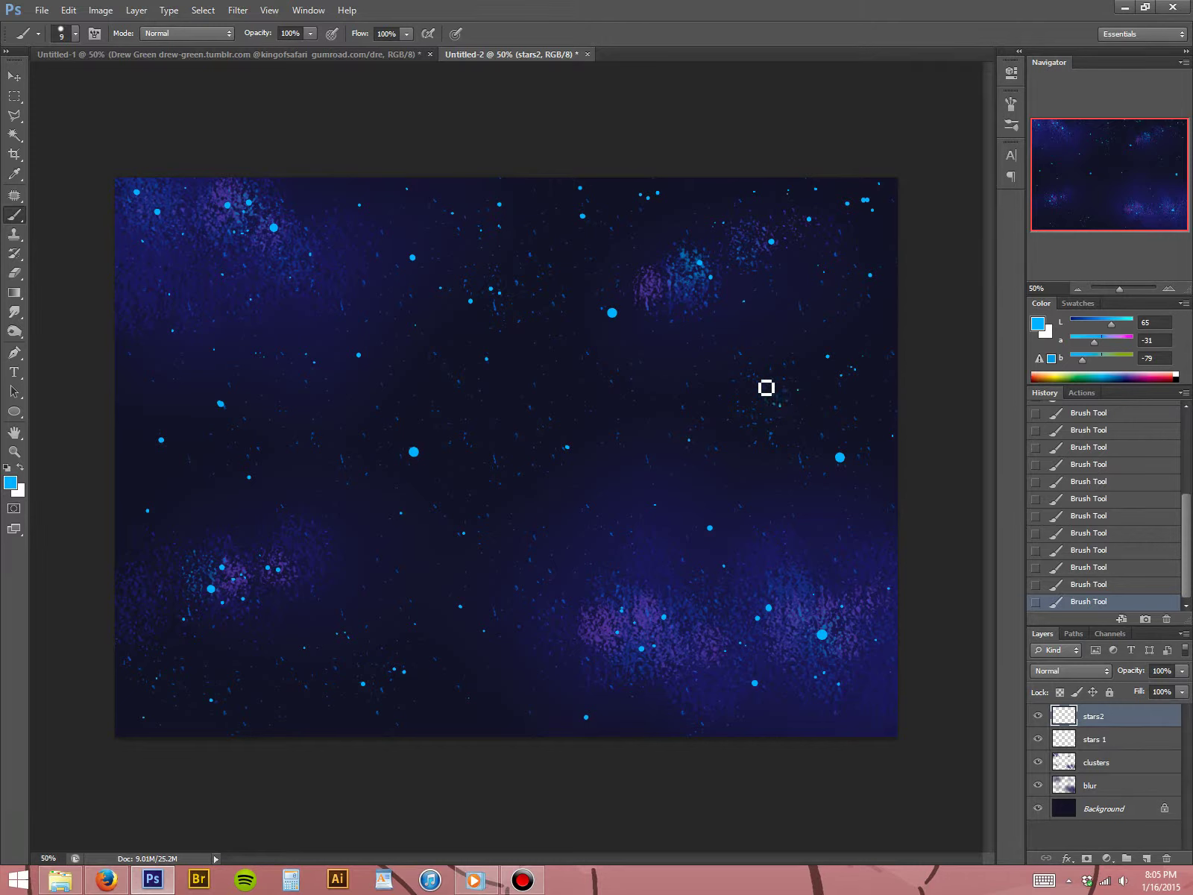
{"action": "left_click", "coordinate": [479, 388]}
- Set the foreground to pink (L 65, a 85, b -28) and the brush size to 11 px
{"action": "key", "text": "ctrl+shift+n"}
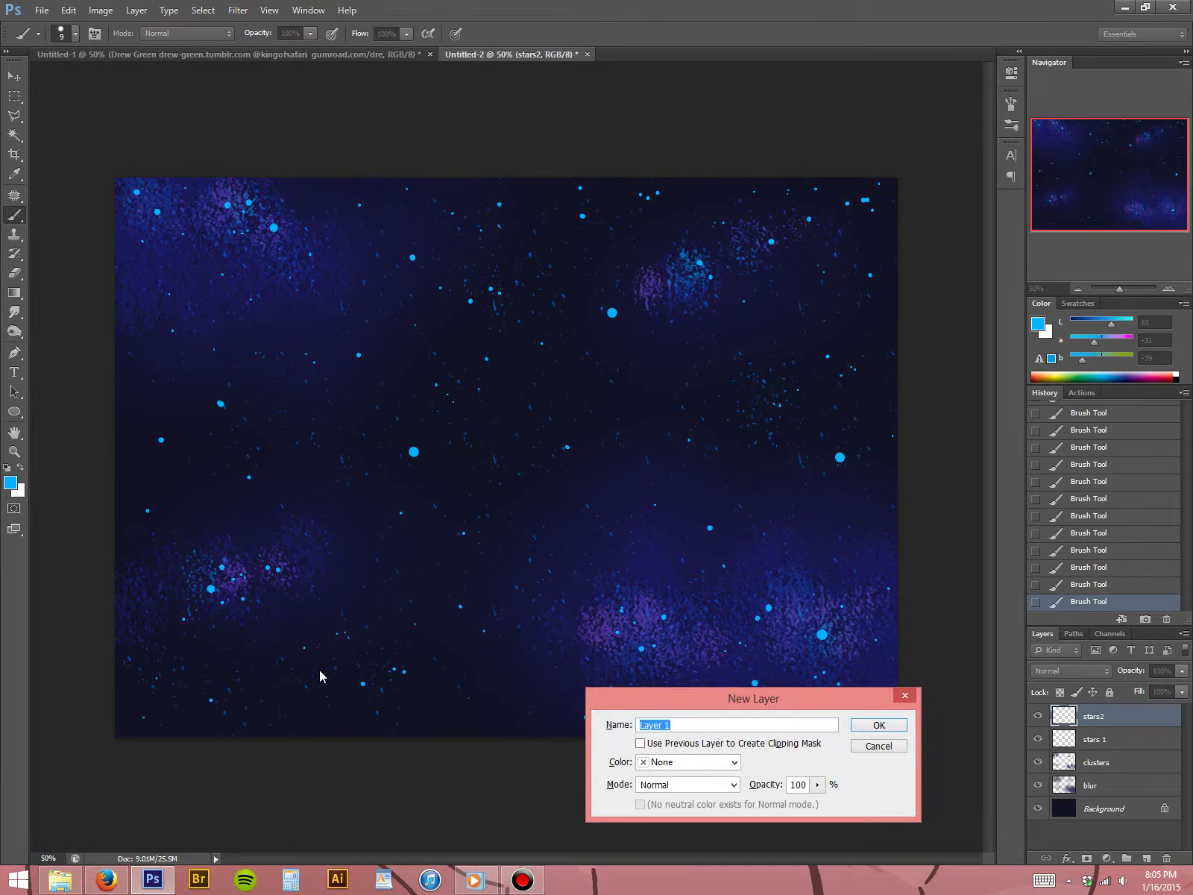
{"action": "key", "text": "Escape"}
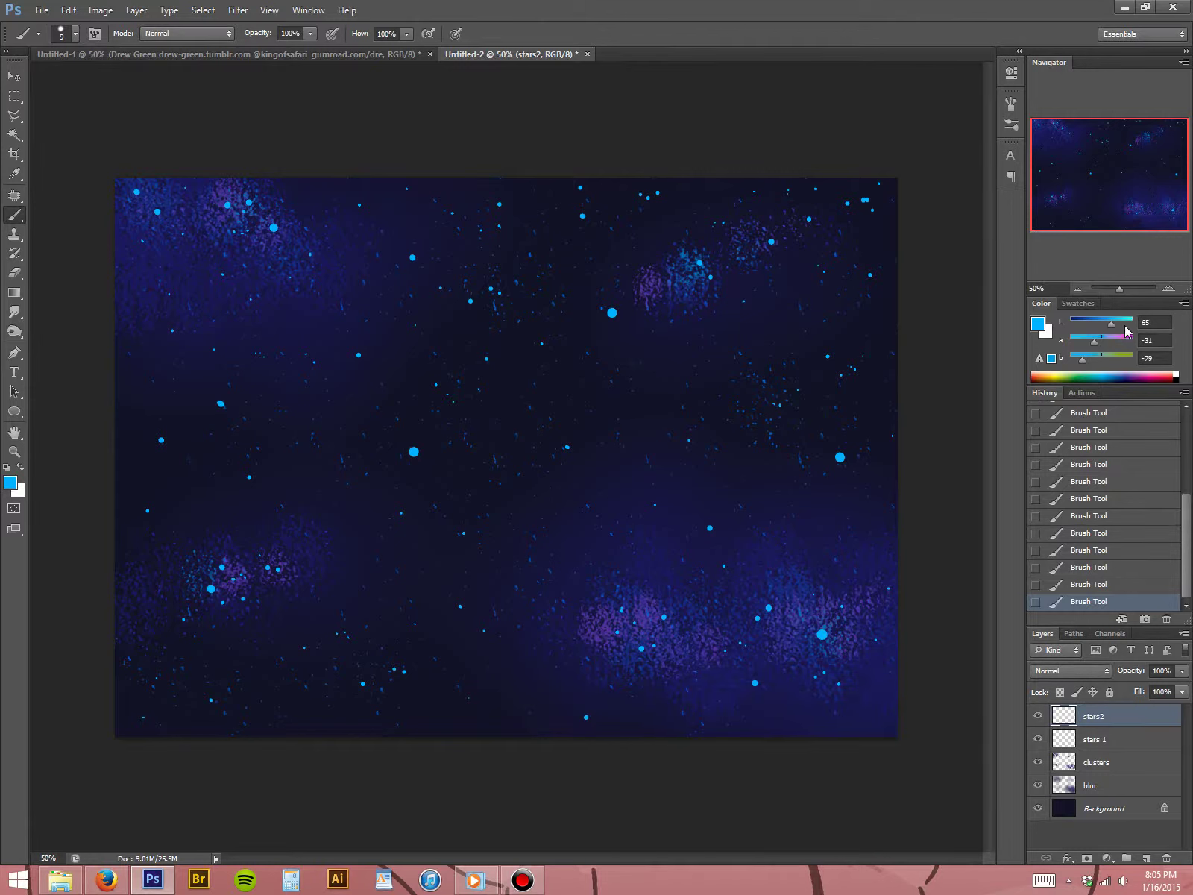
{"action": "left_click_drag", "start_coordinate": [1114, 345], "coordinate": [1121, 343]}
{"action": "right_click", "coordinate": [700, 389]}
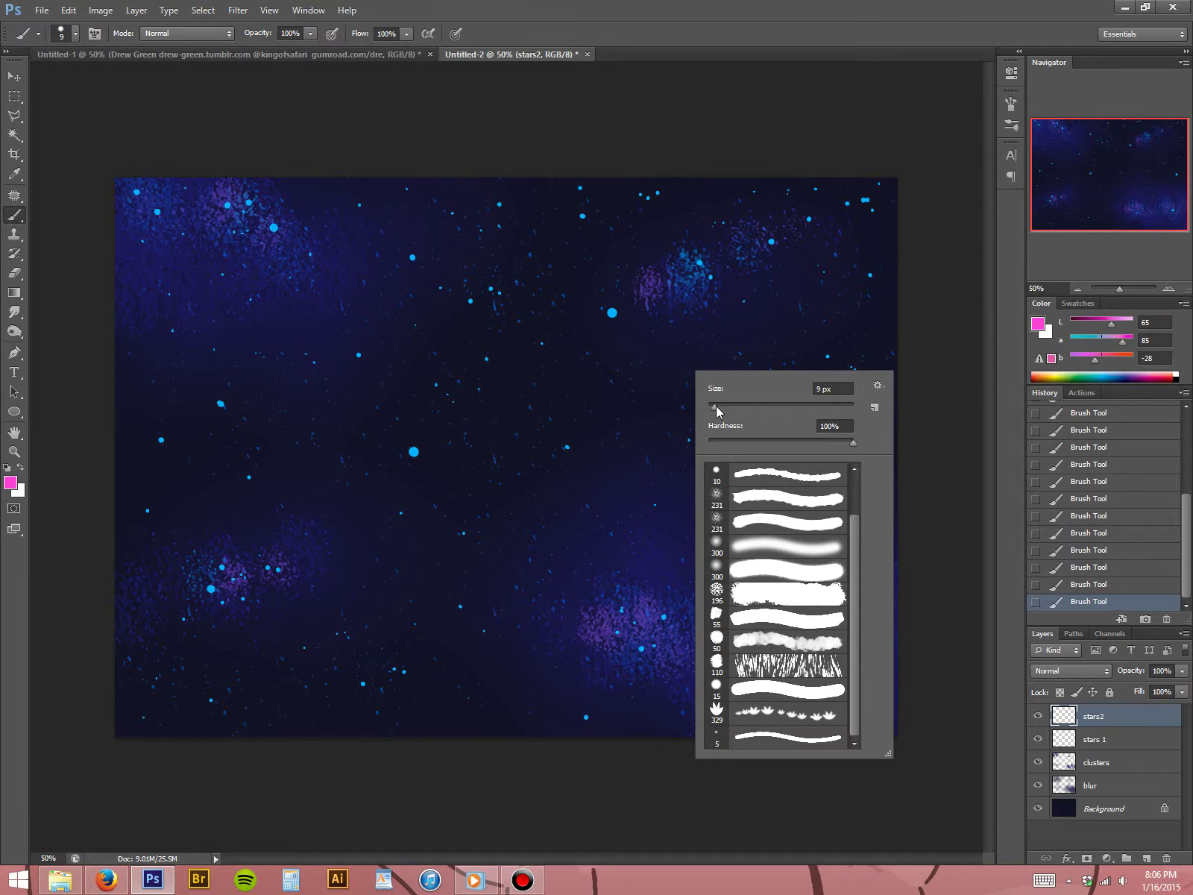
{"action": "left_click", "coordinate": [717, 406]}
{"action": "left_click", "coordinate": [651, 50]}
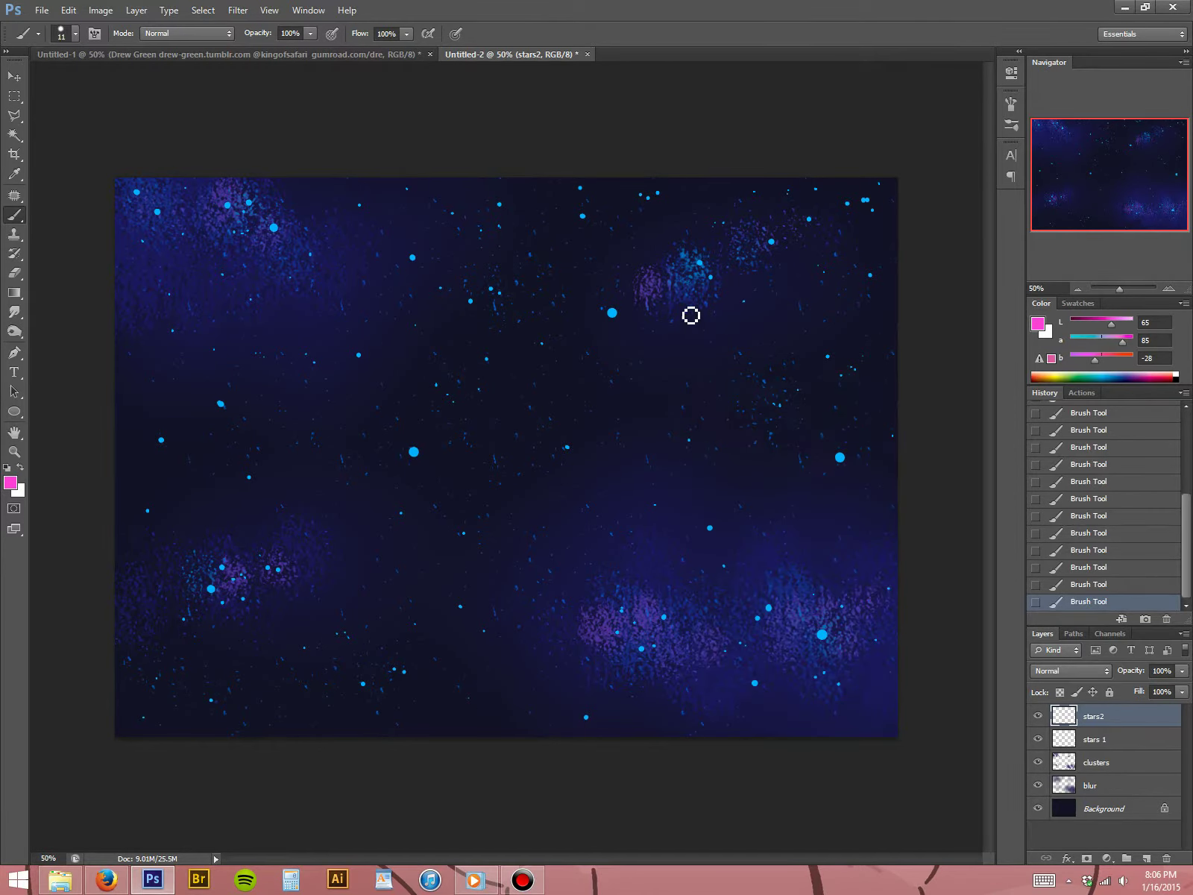
- Dot a few small pink stars over the clusters and sparsely across the dark areas between them
{"action": "left_click", "coordinate": [690, 364]}
{"action": "left_click", "coordinate": [690, 362]}
{"action": "left_click", "coordinate": [190, 206]}
{"action": "left_click", "coordinate": [189, 213]}
{"action": "left_click", "coordinate": [312, 262]}
{"action": "left_click", "coordinate": [188, 583]}
{"action": "left_click", "coordinate": [758, 637]}
{"action": "left_click", "coordinate": [765, 642]}
{"action": "left_click", "coordinate": [871, 619]}
{"action": "left_click", "coordinate": [864, 671]}
{"action": "left_click", "coordinate": [298, 551]}
{"action": "left_click", "coordinate": [279, 281]}
{"action": "left_click", "coordinate": [161, 286]}
{"action": "left_click", "coordinate": [566, 242]}
{"action": "left_click", "coordinate": [281, 427]}
{"action": "left_click", "coordinate": [782, 452]}
{"action": "left_click", "coordinate": [790, 458]}
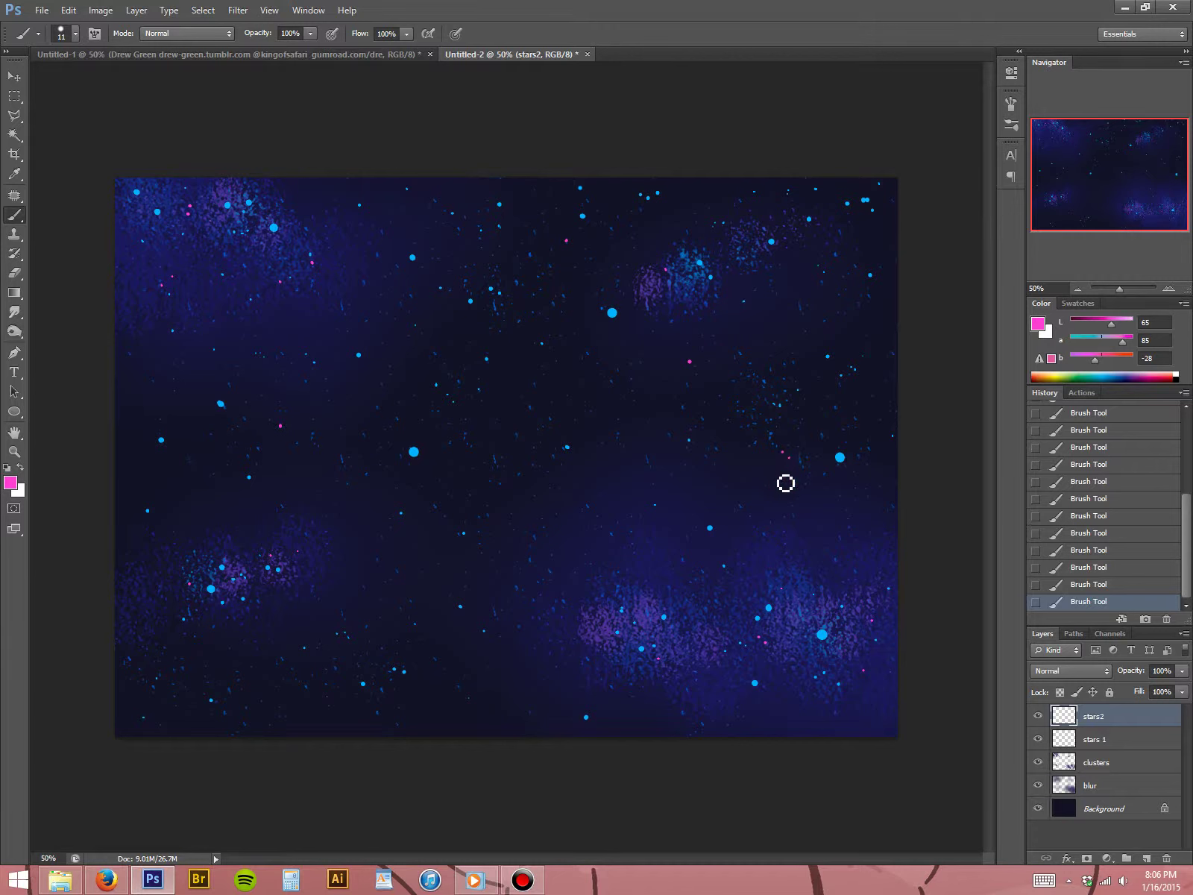
{"action": "left_click", "coordinate": [356, 675]}
{"action": "left_click", "coordinate": [312, 704]}
{"action": "left_click", "coordinate": [891, 386]}
- Create a new layer named "stars3" above the stars2 layer
{"action": "key", "text": "ctrl+shift+n"}
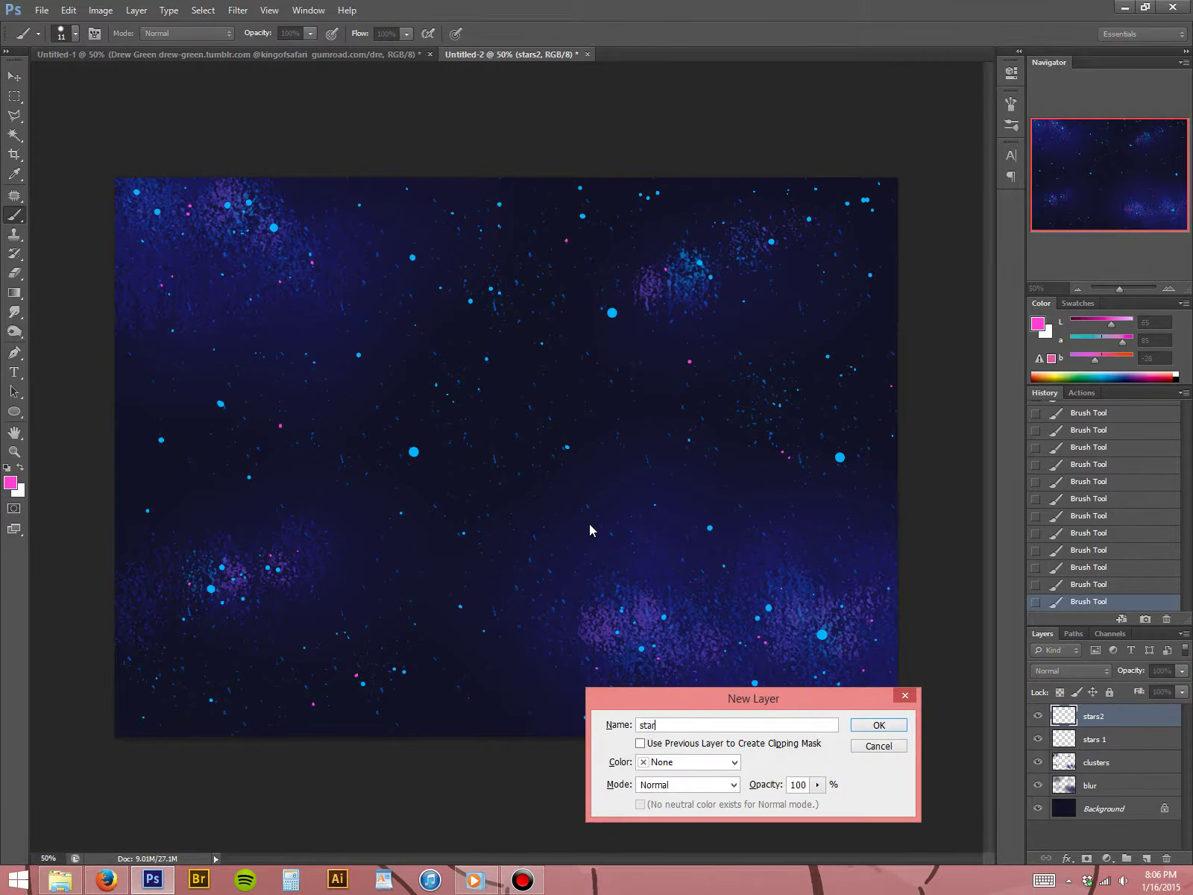
{"action": "type", "text": "stars3"}
{"action": "key", "text": "Return"}
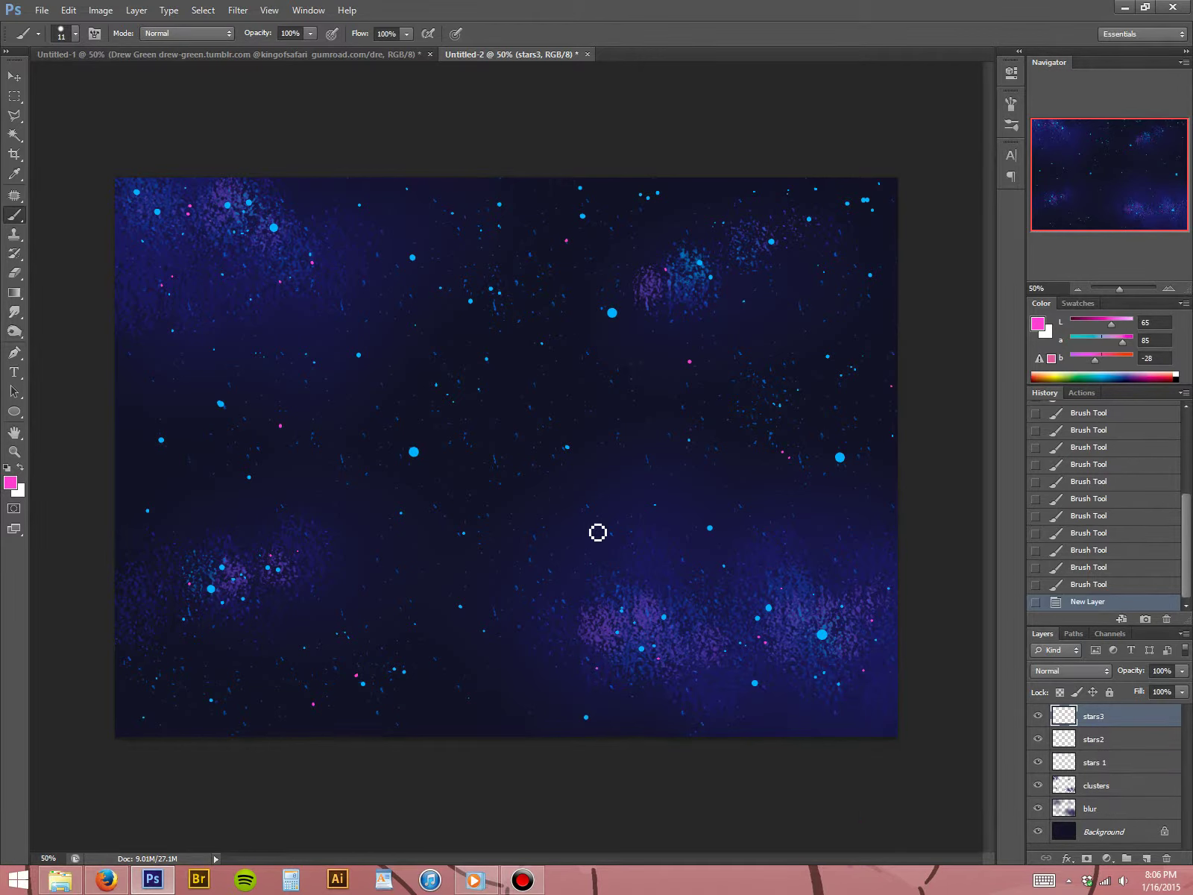
- Sample light blue from the large star in the lower-right cluster and set the brush size to 7 px
{"action": "left_click", "coordinate": [822, 634], "text": "alt"}
{"action": "key", "text": "ctrl+equal"}
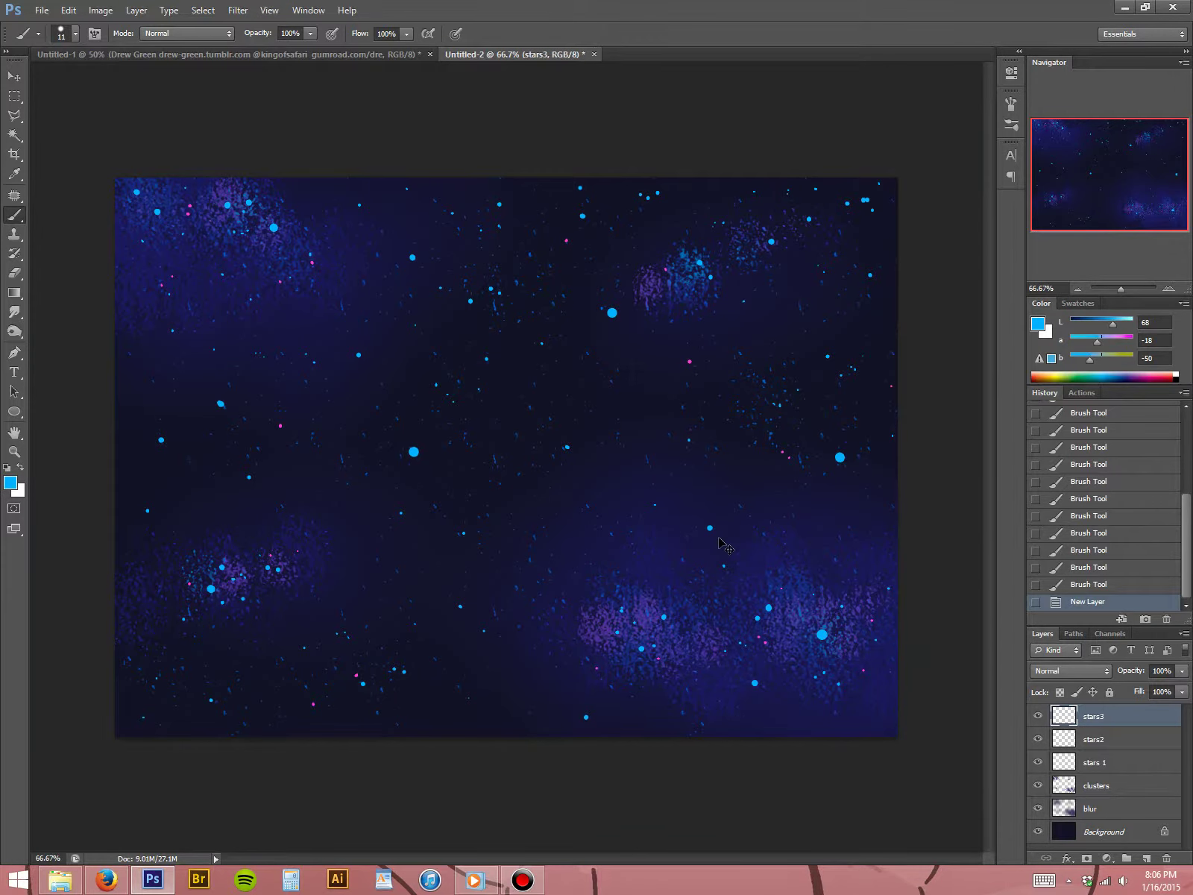
{"action": "left_click_drag", "start_coordinate": [669, 584], "coordinate": [417, 509]}
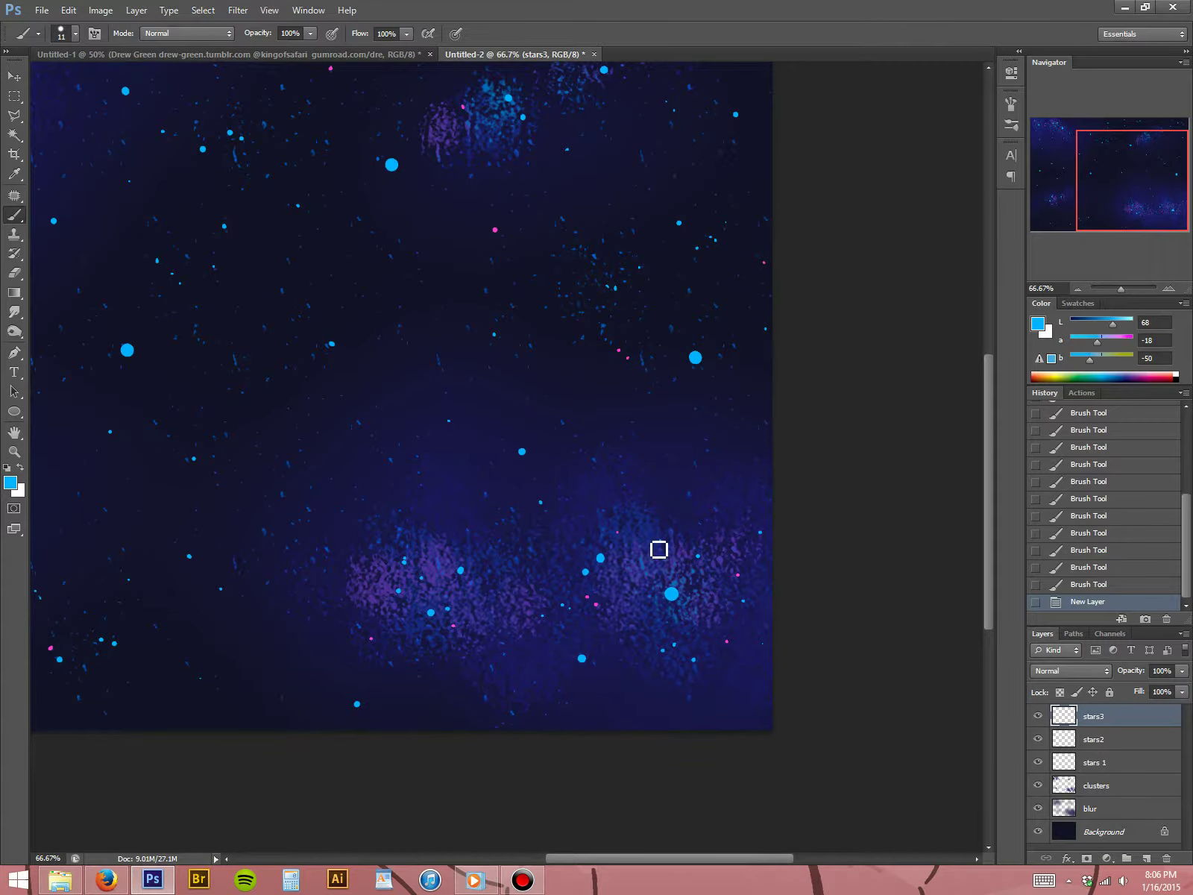
{"action": "right_click", "coordinate": [664, 513]}
{"action": "left_click_drag", "start_coordinate": [680, 515], "coordinate": [675, 515]}
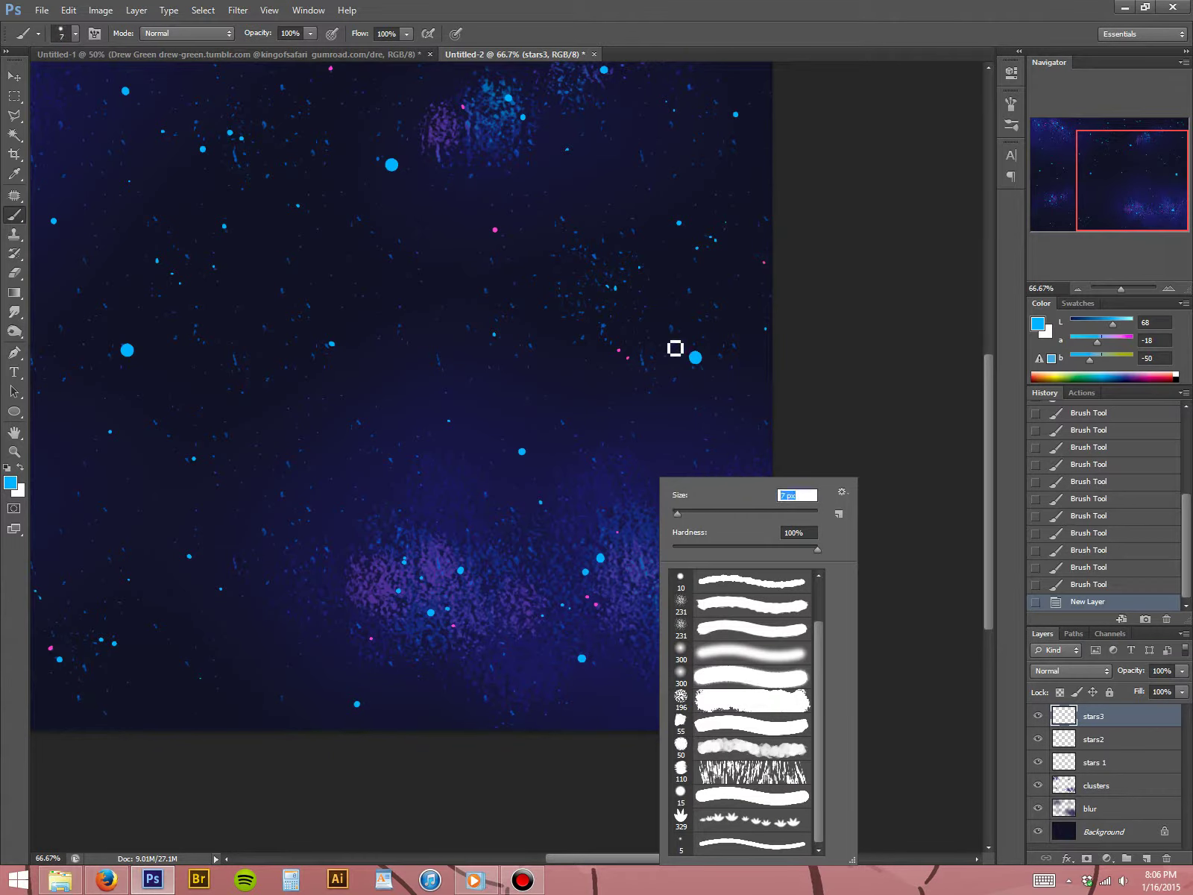
{"action": "left_click", "coordinate": [627, 34]}
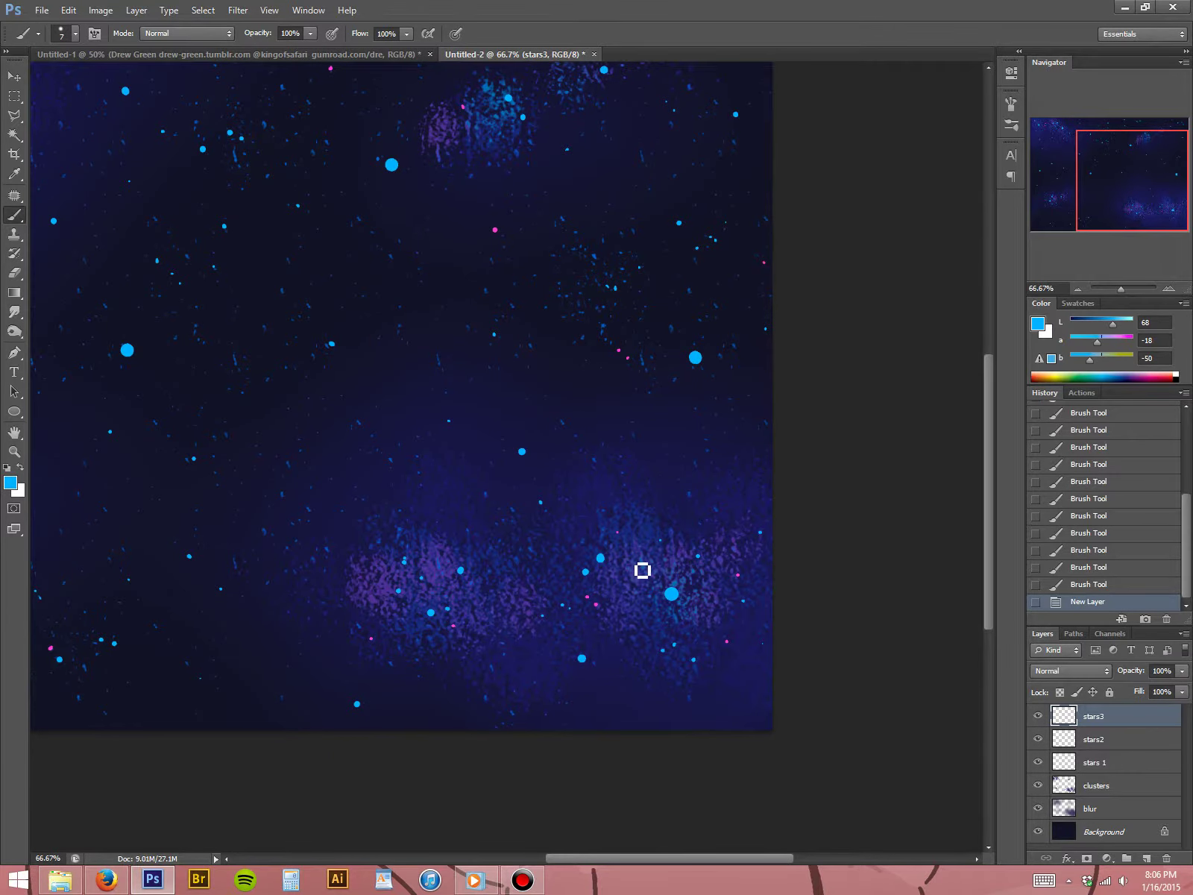
- Draw two large light blue cross-shaped stars over the lower-right clusters, undoing any stray strokes
{"action": "mouse_move", "coordinate": [618, 534]}
{"action": "left_mouse_down"}
{"action": "mouse_move", "coordinate": [624, 581]}
{"action": "mouse_move", "coordinate": [685, 533]}
{"action": "left_mouse_up"}
{"action": "key", "text": "ctrl+z"}
{"action": "key", "text": "ctrl+z"}
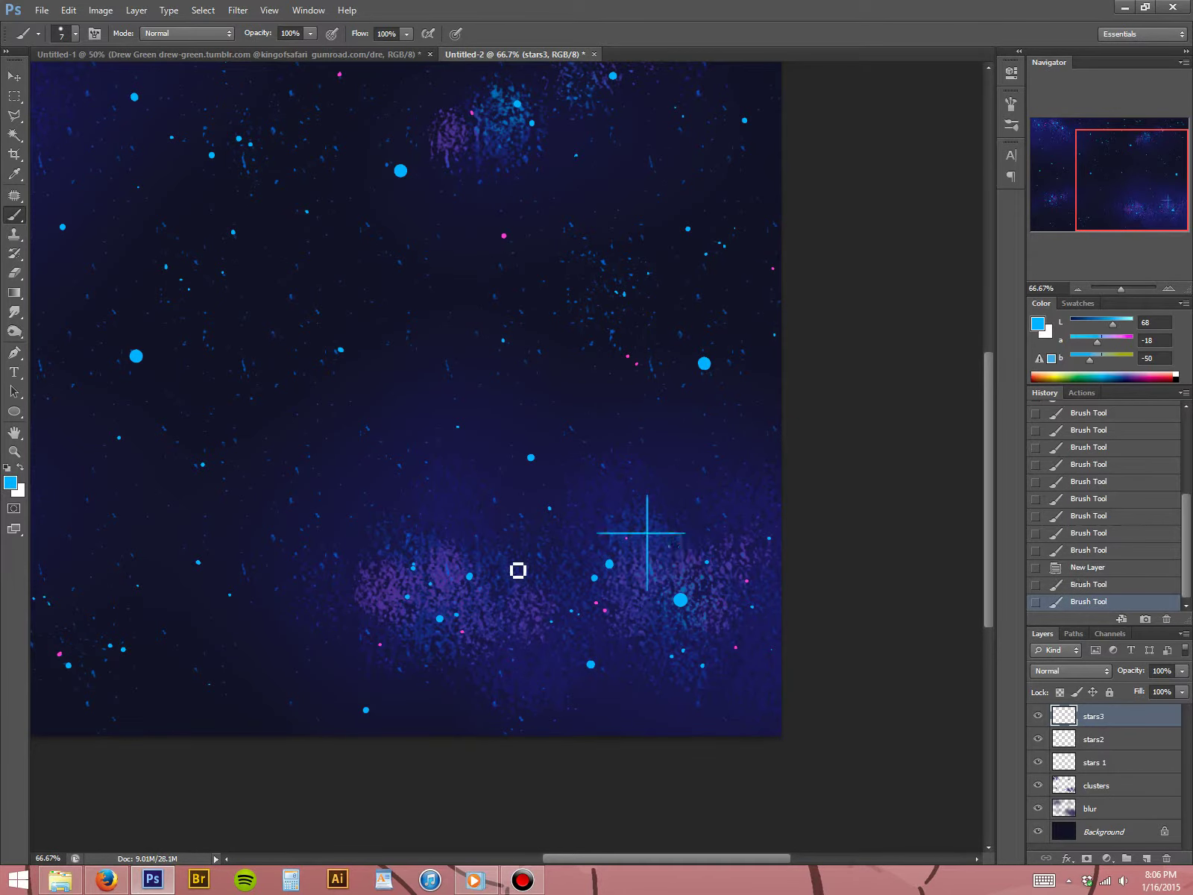
{"action": "mouse_move", "coordinate": [501, 670]}
{"action": "left_mouse_down"}
{"action": "mouse_move", "coordinate": [498, 605]}
{"action": "mouse_move", "coordinate": [477, 628]}
{"action": "left_mouse_up"}
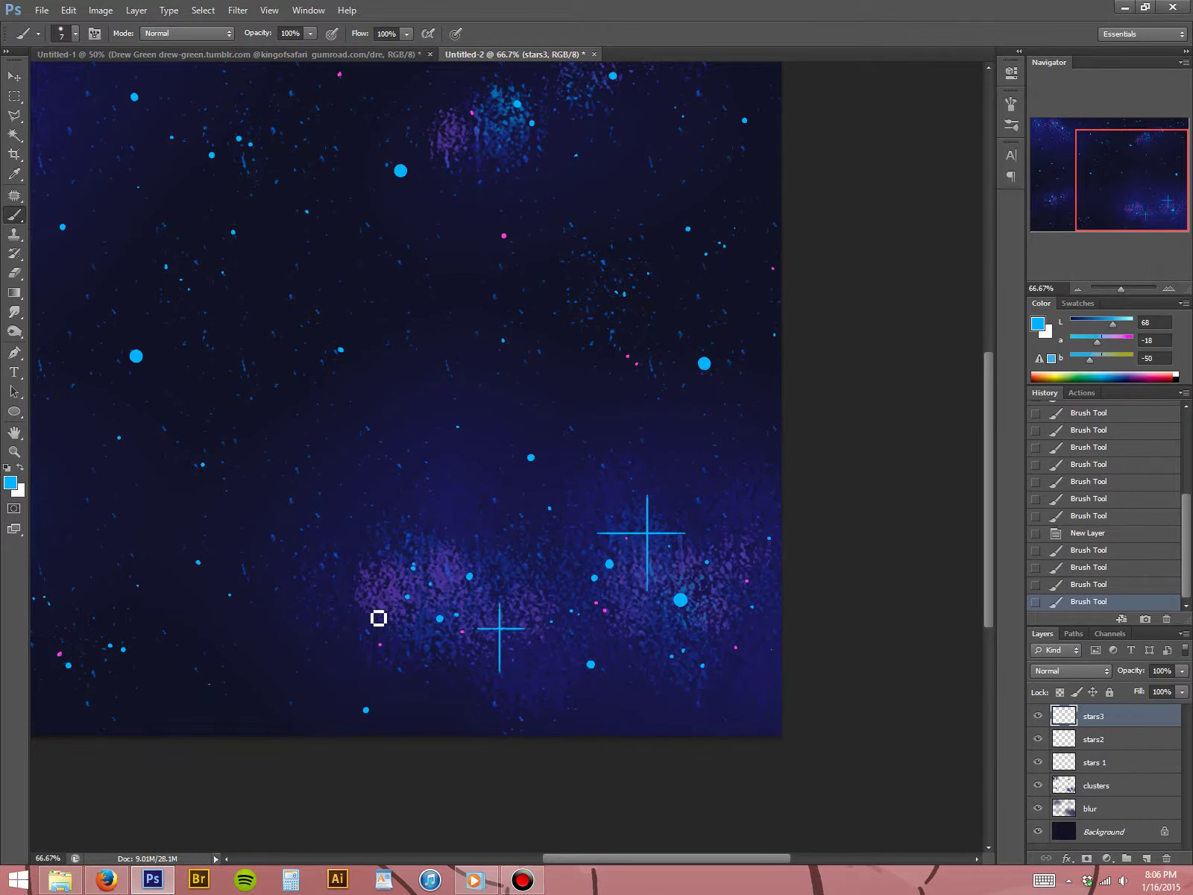
- Draw light blue cross-shaped stars over the upper-right clusters and a small one near the right edge, redoing unsatisfactory strokes
{"action": "mouse_move", "coordinate": [244, 511]}
{"action": "left_mouse_down"}
{"action": "mouse_move", "coordinate": [411, 568]}
{"action": "mouse_move", "coordinate": [339, 608]}
{"action": "mouse_move", "coordinate": [225, 729]}
{"action": "left_mouse_up"}
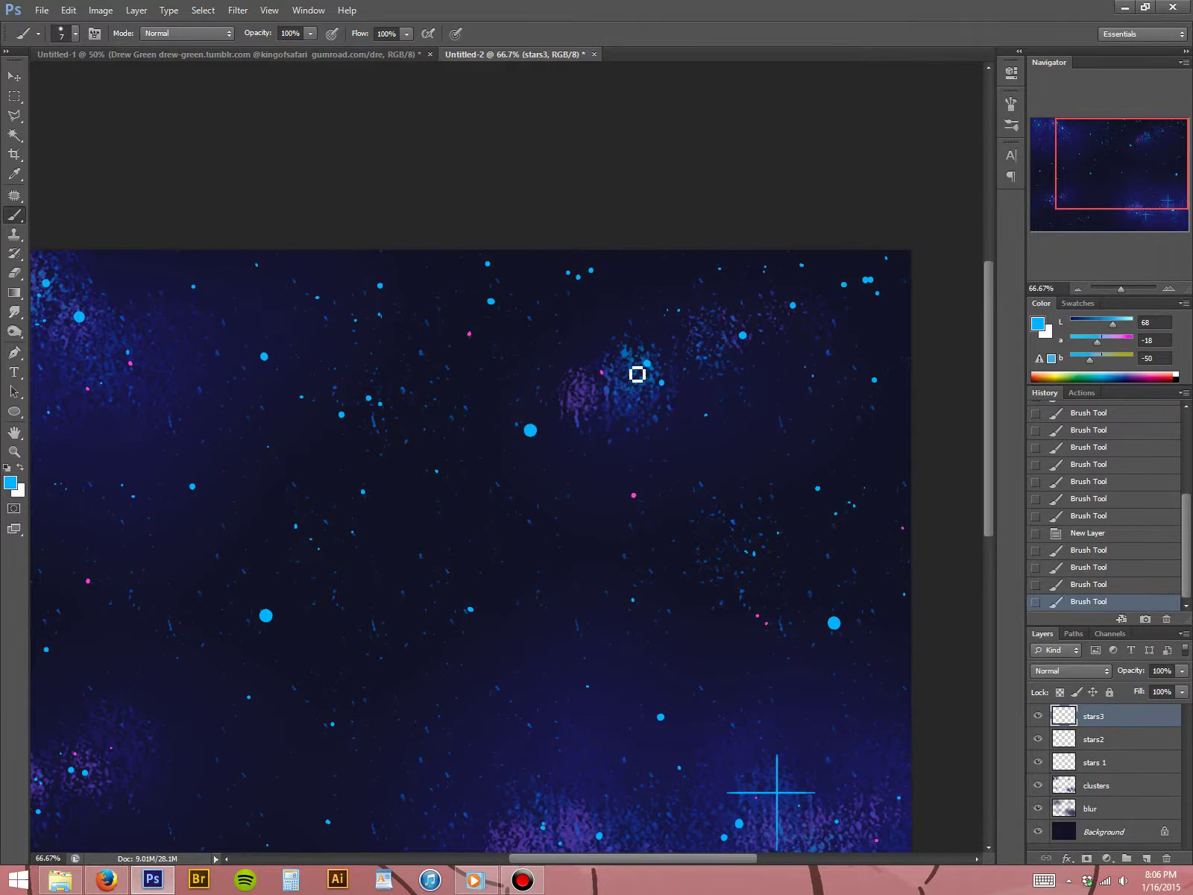
{"action": "mouse_move", "coordinate": [631, 348]}
{"action": "left_mouse_down"}
{"action": "mouse_move", "coordinate": [631, 422]}
{"action": "mouse_move", "coordinate": [604, 393]}
{"action": "left_mouse_up"}
{"action": "mouse_move", "coordinate": [717, 312]}
{"action": "left_mouse_down"}
{"action": "mouse_move", "coordinate": [718, 335]}
{"action": "mouse_move", "coordinate": [701, 324]}
{"action": "left_mouse_up"}
{"action": "key", "text": "ctrl+z"}
{"action": "key", "text": "ctrl+z"}
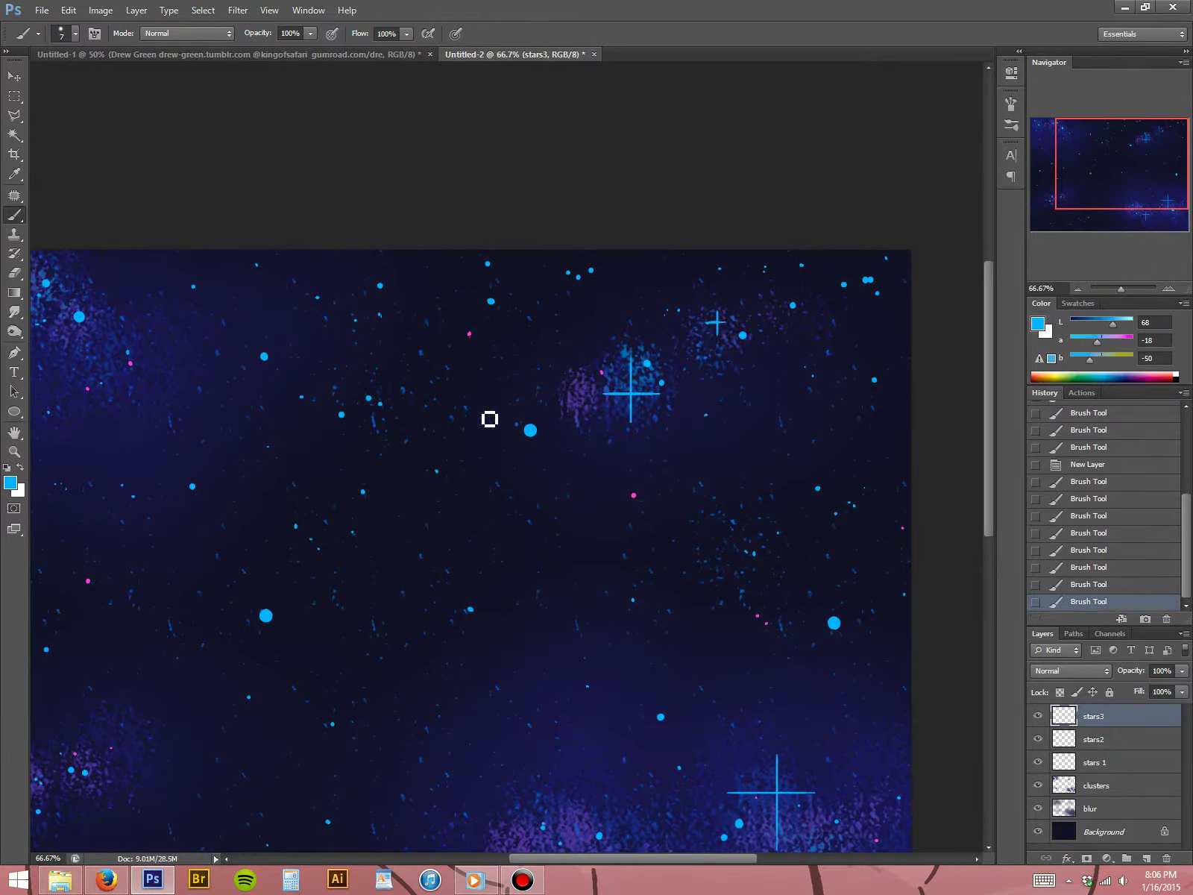
{"action": "key", "text": "ctrl+z"}
{"action": "key", "text": "ctrl+z"}
{"action": "left_click_drag", "start_coordinate": [880, 337], "coordinate": [872, 342]}
{"action": "key", "text": "ctrl+z"}
{"action": "key", "text": "ctrl+z"}
- Draw one large and one small light blue cross-shaped star over the upper-left clusters
{"action": "left_click_drag", "start_coordinate": [328, 471], "coordinate": [682, 490]}
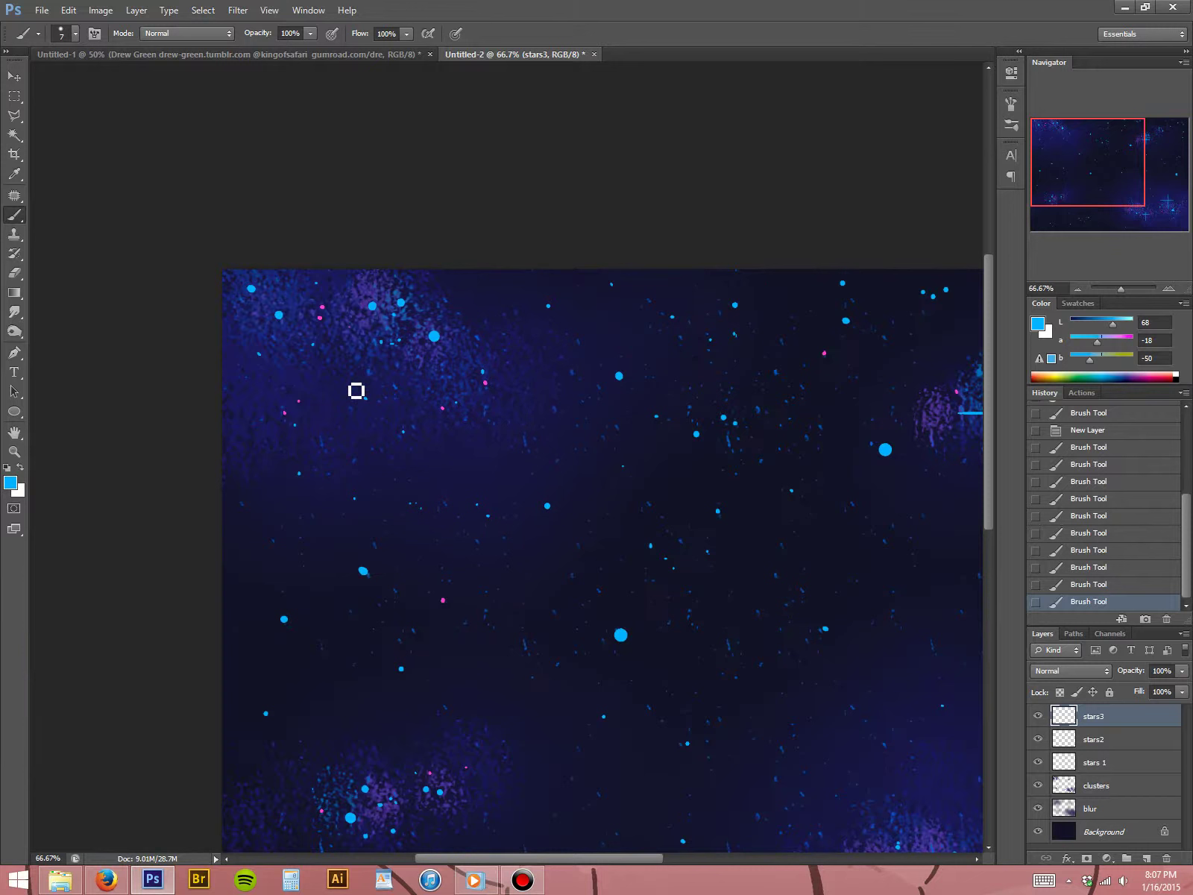
{"action": "mouse_move", "coordinate": [346, 384]}
{"action": "left_mouse_down"}
{"action": "mouse_move", "coordinate": [353, 335]}
{"action": "mouse_move", "coordinate": [351, 364]}
{"action": "mouse_move", "coordinate": [375, 366]}
{"action": "mouse_move", "coordinate": [328, 356]}
{"action": "left_mouse_up"}
{"action": "key", "text": "ctrl+z"}
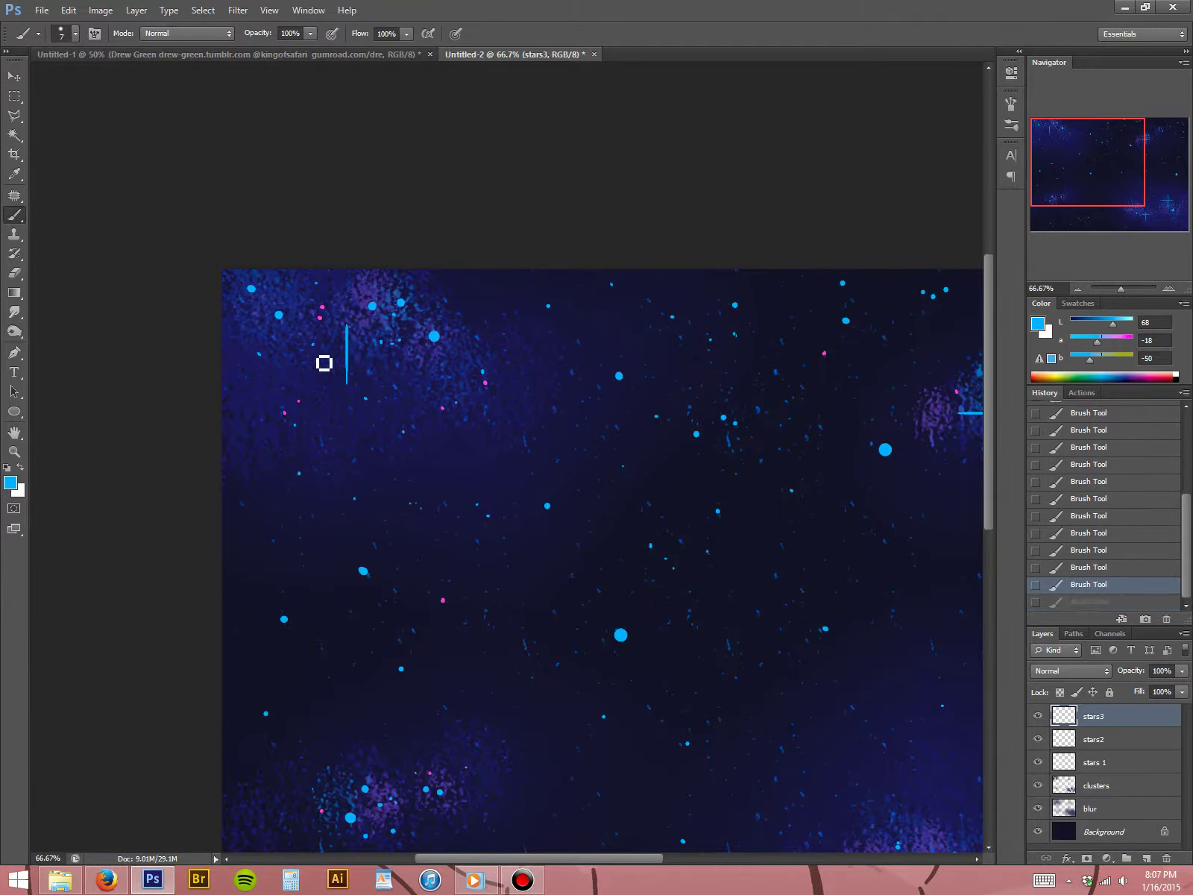
{"action": "left_click_drag", "start_coordinate": [403, 354], "coordinate": [301, 354]}
{"action": "mouse_move", "coordinate": [487, 393]}
{"action": "left_mouse_down"}
{"action": "mouse_move", "coordinate": [486, 407]}
{"action": "mouse_move", "coordinate": [475, 403]}
{"action": "left_mouse_up"}
{"action": "key", "text": "ctrl+z"}
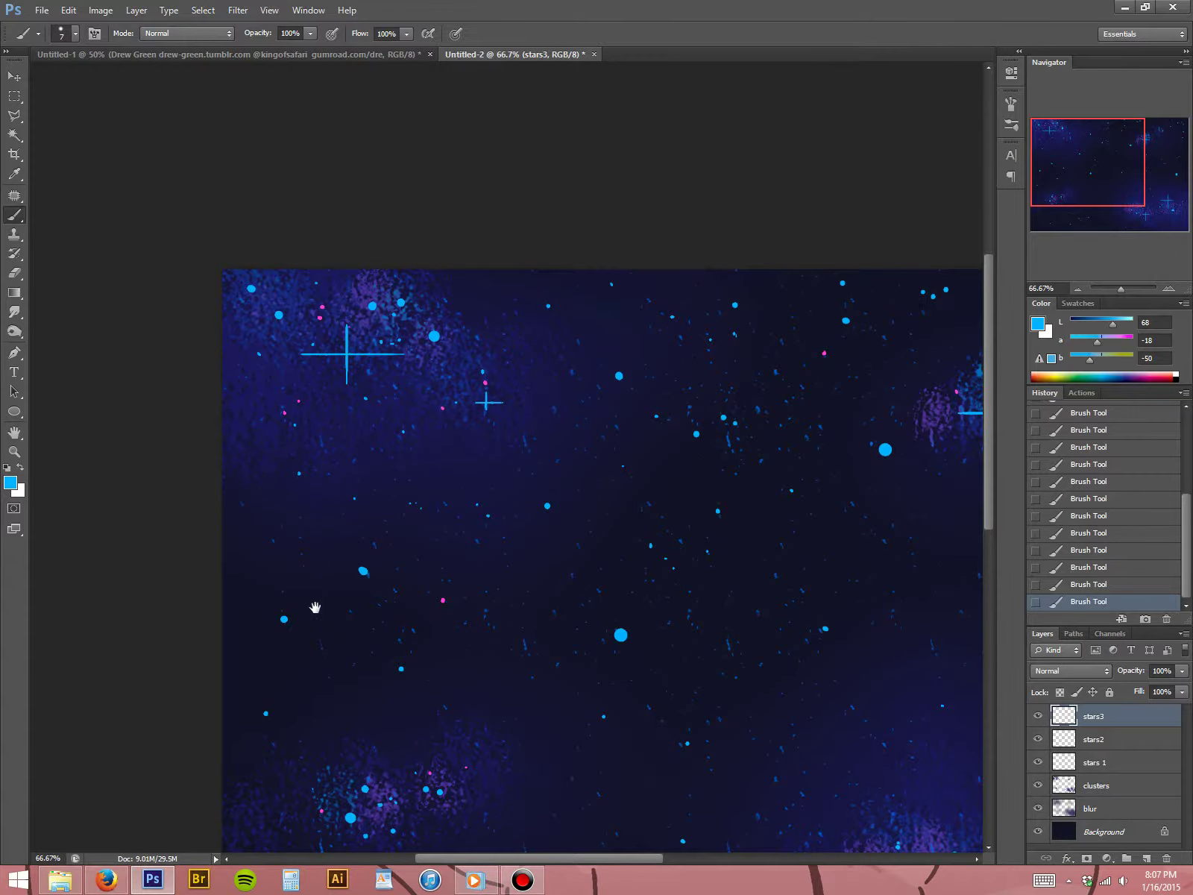
- Draw three small light blue cross-shaped stars around the lower-left clusters
{"action": "left_click_drag", "start_coordinate": [314, 608], "coordinate": [353, 348]}
{"action": "mouse_move", "coordinate": [310, 541]}
{"action": "left_mouse_down"}
{"action": "mouse_move", "coordinate": [333, 560]}
{"action": "mouse_move", "coordinate": [302, 537]}
{"action": "mouse_move", "coordinate": [339, 561]}
{"action": "mouse_move", "coordinate": [300, 554]}
{"action": "left_mouse_up"}
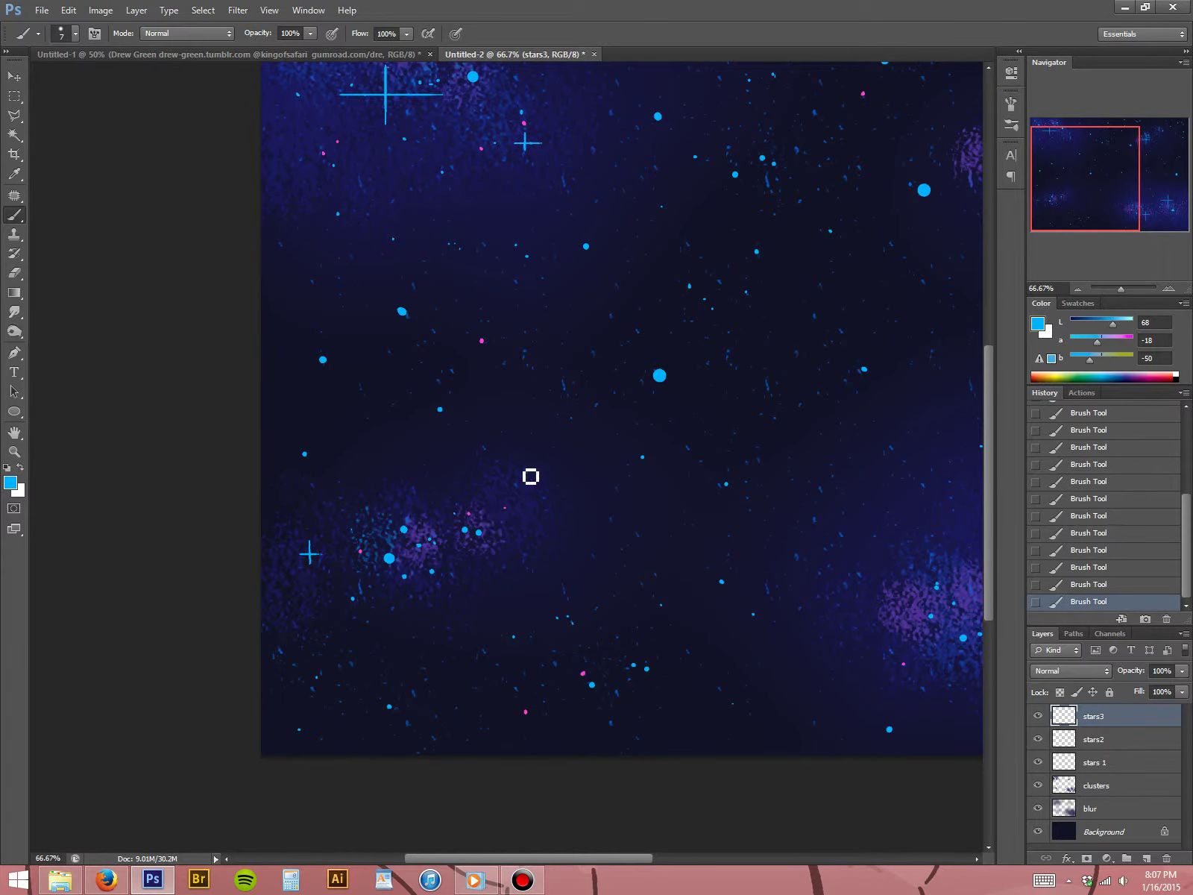
{"action": "key", "text": "ctrl+minus"}
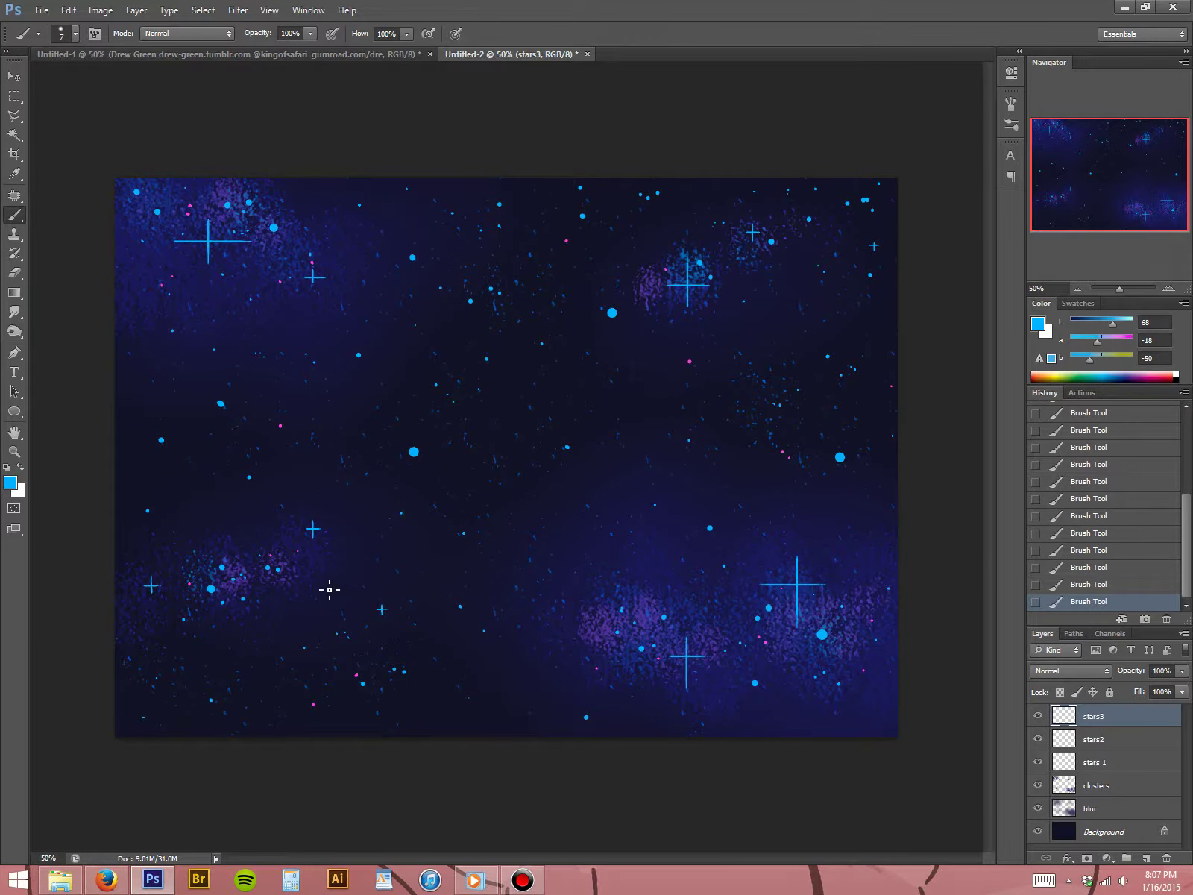
- Add small light blue cross-shaped stars in the dark areas at the middle left, upper middle and middle right
{"action": "key", "text": "ctrl+plus"}
{"action": "mouse_move", "coordinate": [238, 543]}
{"action": "left_mouse_down"}
{"action": "mouse_move", "coordinate": [346, 471]}
{"action": "mouse_move", "coordinate": [354, 497]}
{"action": "left_mouse_up"}
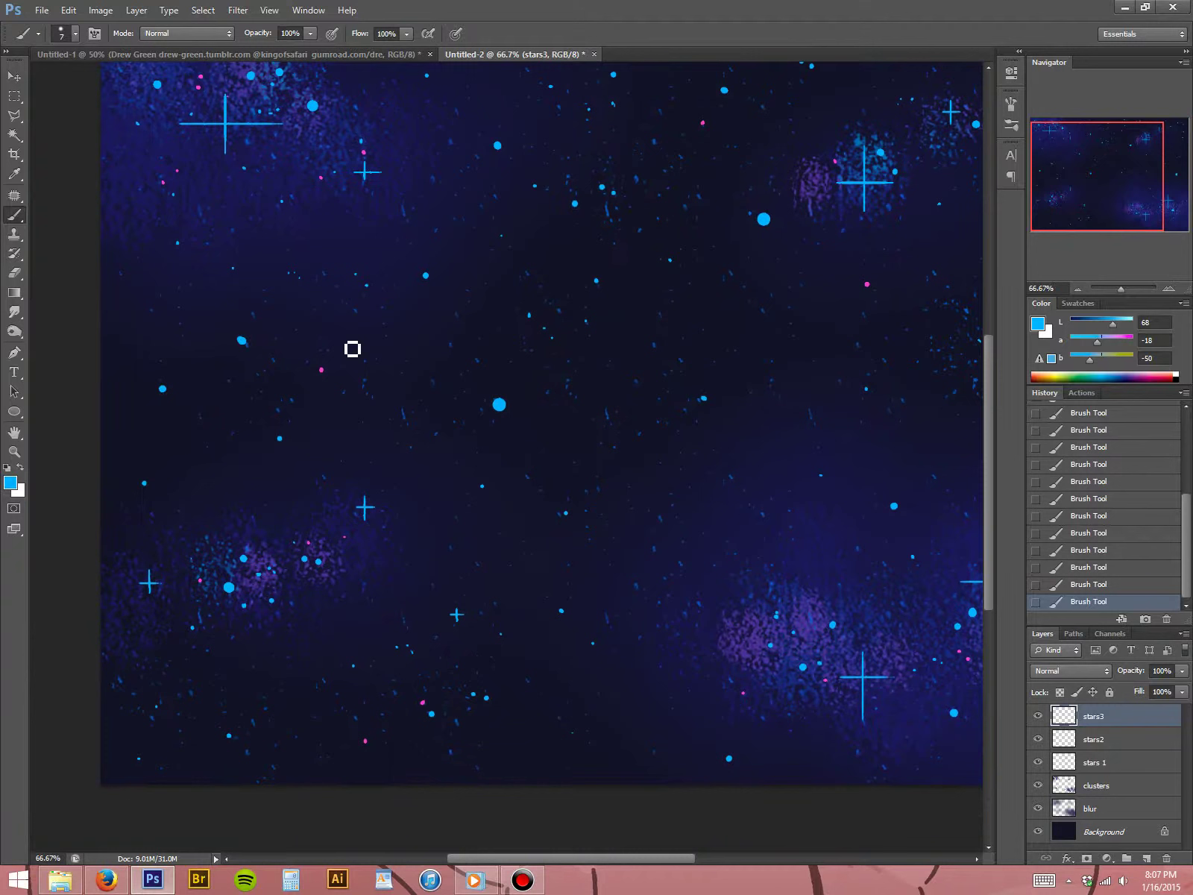
{"action": "mouse_move", "coordinate": [361, 396]}
{"action": "left_mouse_down"}
{"action": "mouse_move", "coordinate": [316, 459]}
{"action": "mouse_move", "coordinate": [263, 501]}
{"action": "left_mouse_up"}
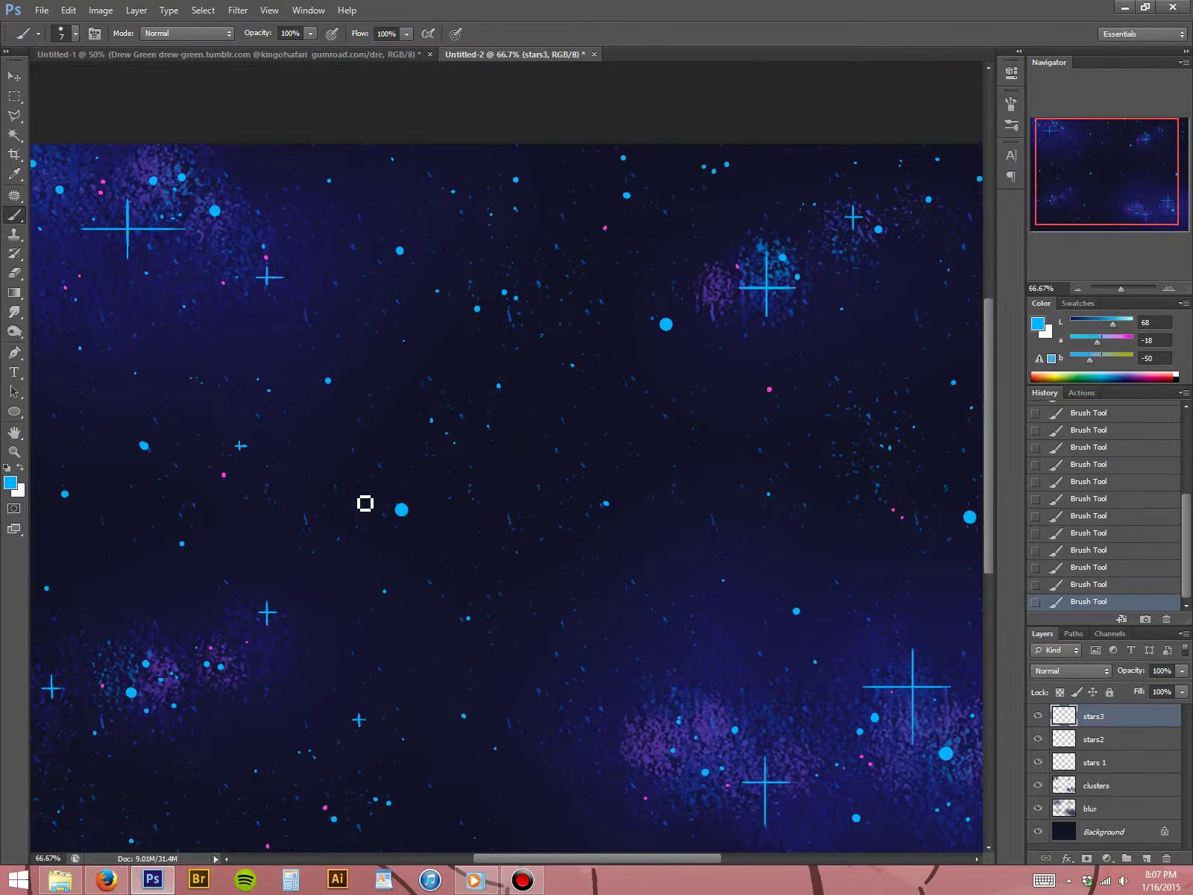
{"action": "left_click", "coordinate": [661, 206]}
{"action": "mouse_move", "coordinate": [652, 204]}
{"action": "left_mouse_down"}
{"action": "mouse_move", "coordinate": [667, 204]}
{"action": "mouse_move", "coordinate": [660, 212]}
{"action": "left_mouse_up"}
{"action": "mouse_move", "coordinate": [698, 447]}
{"action": "left_mouse_down"}
{"action": "mouse_move", "coordinate": [540, 430]}
{"action": "mouse_move", "coordinate": [582, 401]}
{"action": "left_mouse_up"}
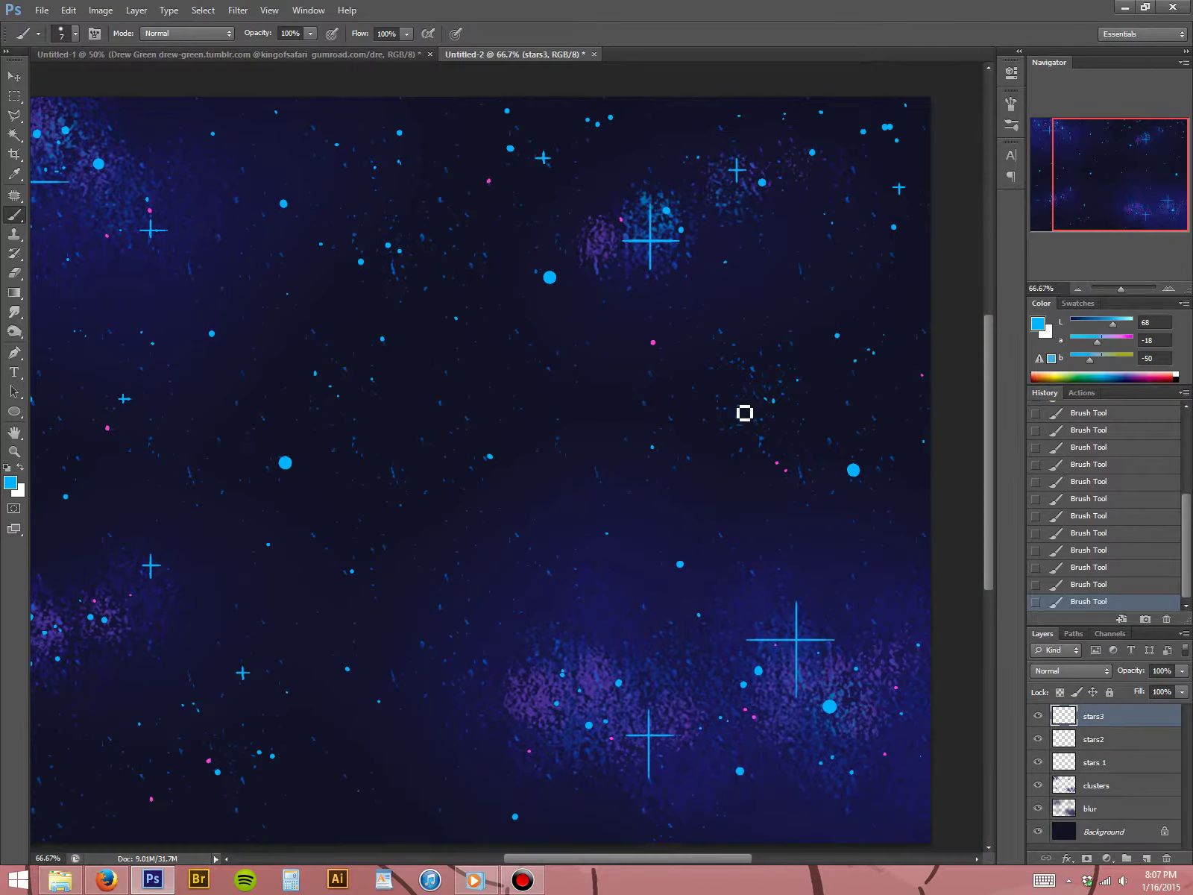
{"action": "left_click_drag", "start_coordinate": [730, 410], "coordinate": [728, 396]}
{"action": "key", "text": "ctrl+minus"}
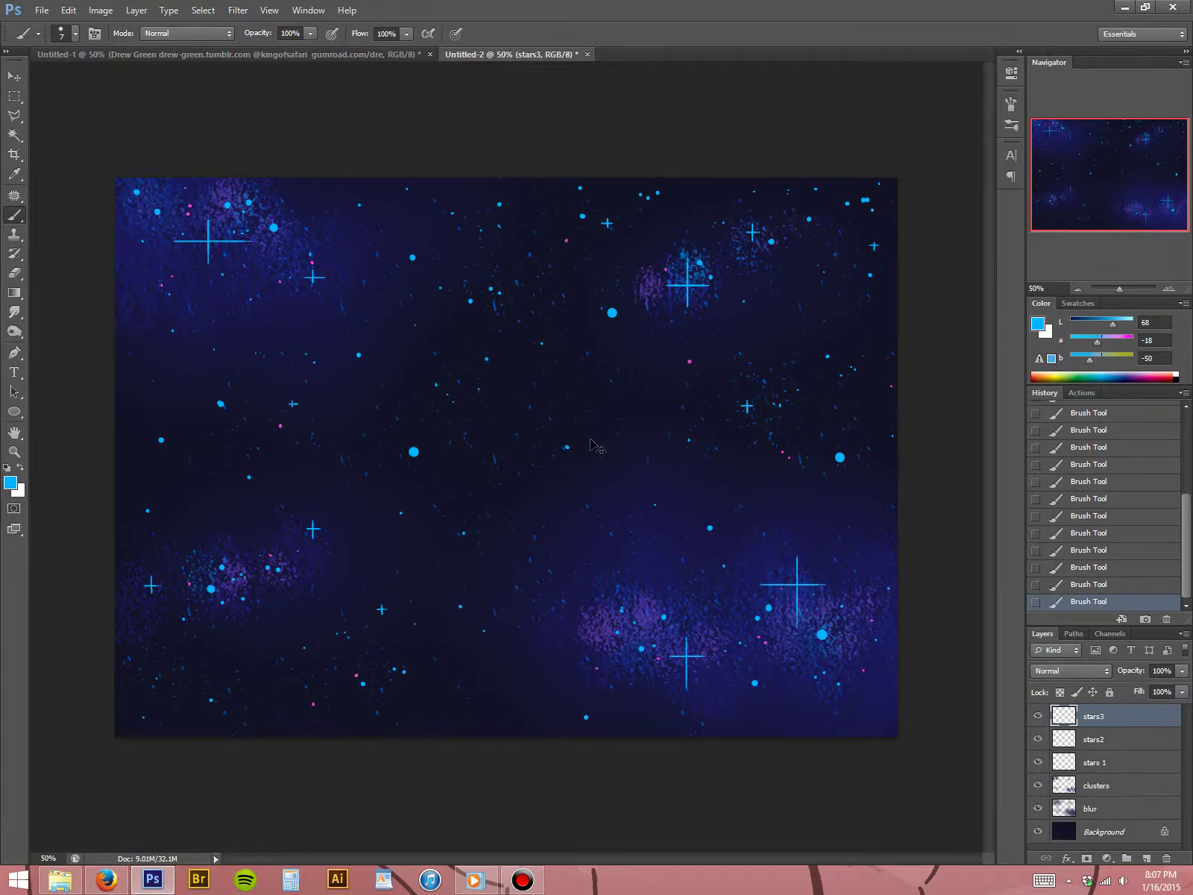
- Create a new layer named "stars4" above stars3 and switch to the Custom Shape tool
{"action": "key", "text": "ctrl+shift+n"}
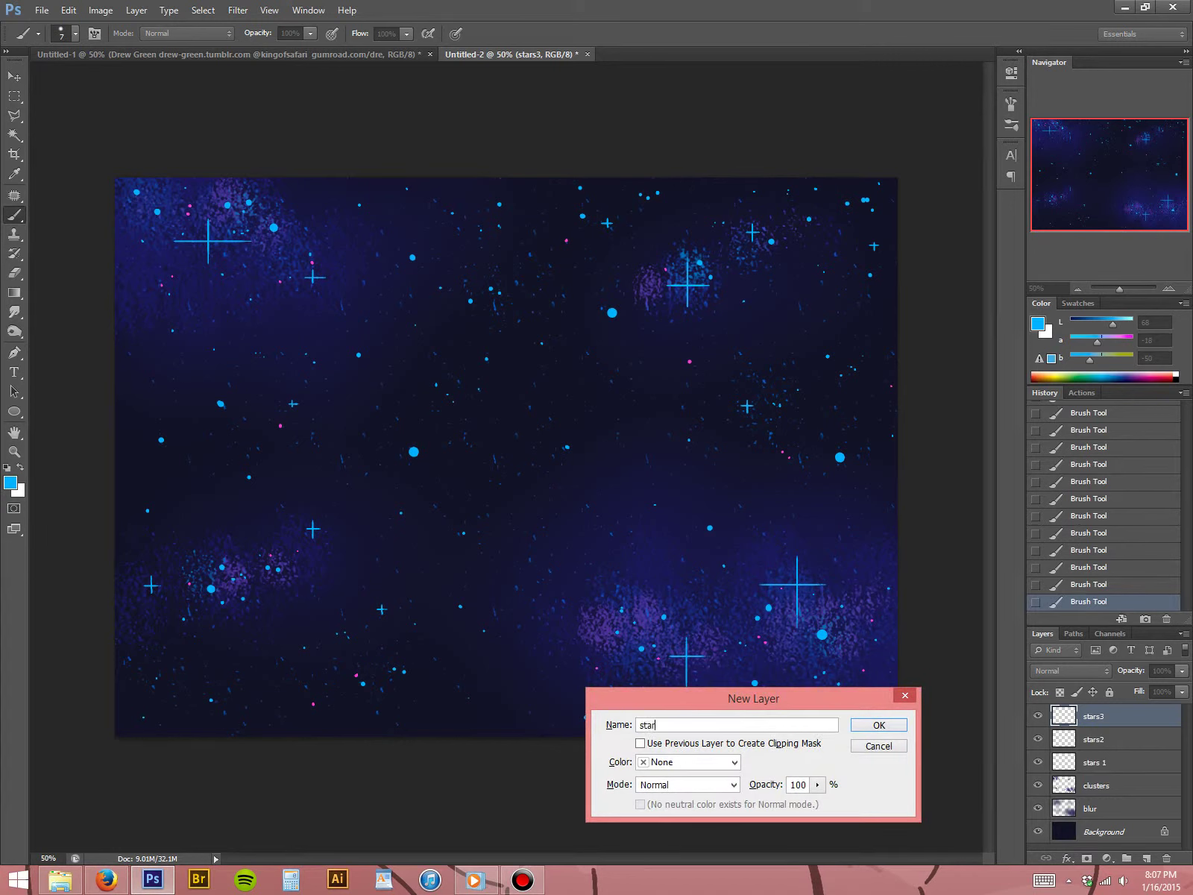
{"action": "key", "text": "Return"}
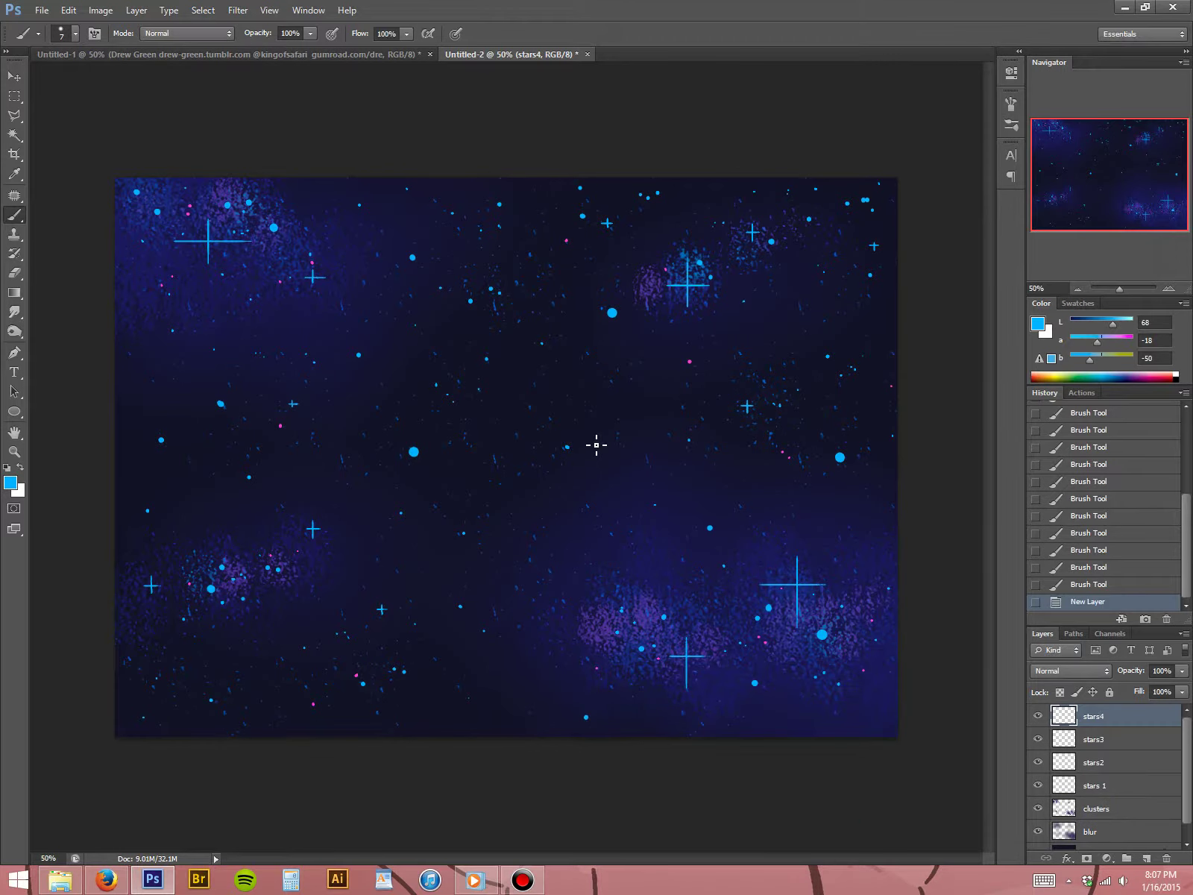
{"action": "left_click", "coordinate": [22, 417]}
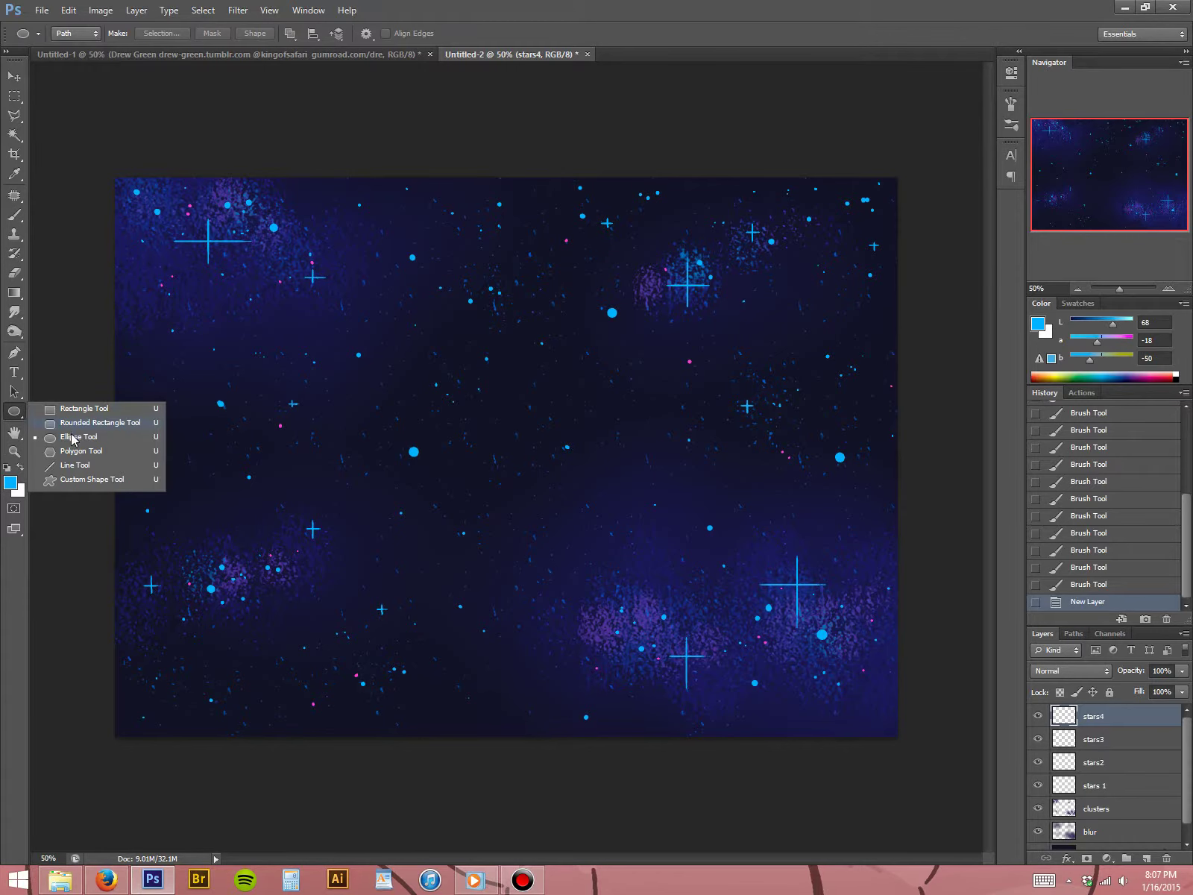
{"action": "left_click", "coordinate": [81, 451]}
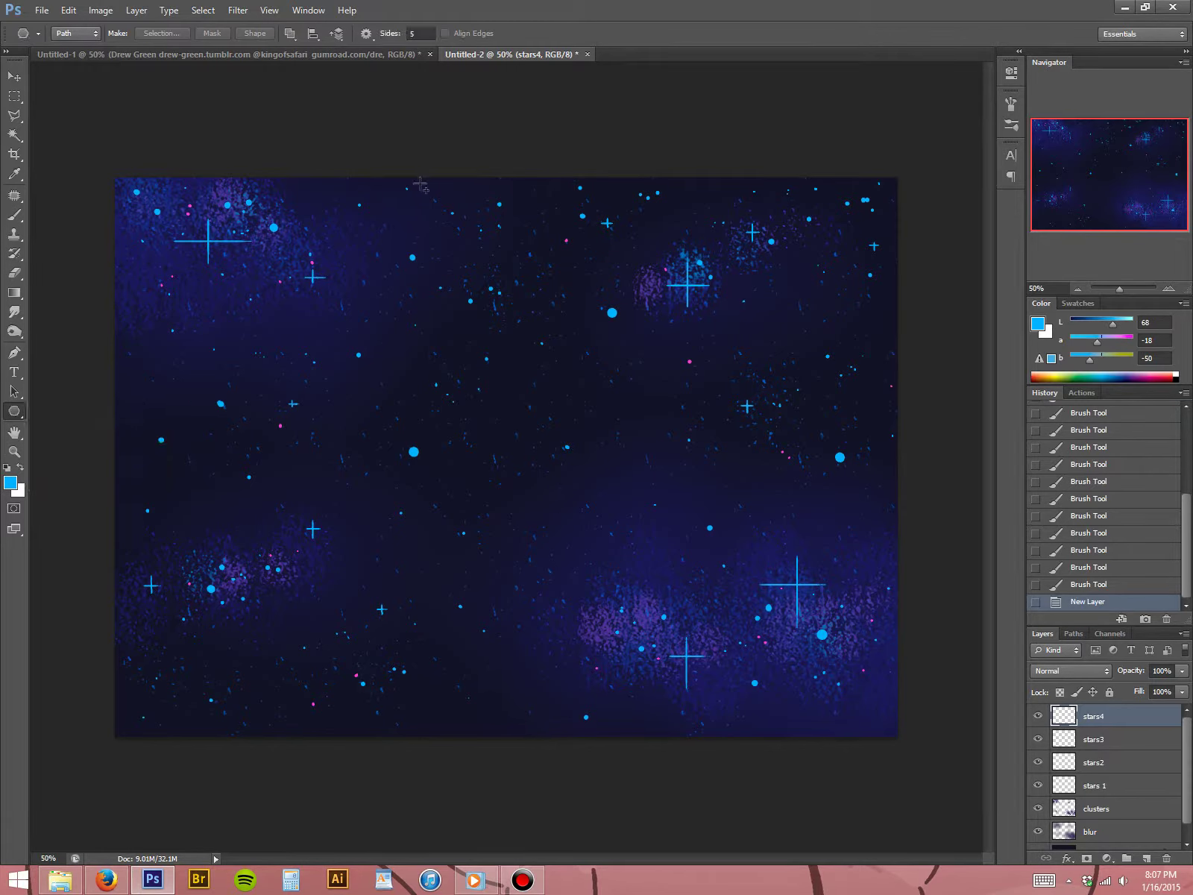
{"action": "right_click", "coordinate": [14, 411]}
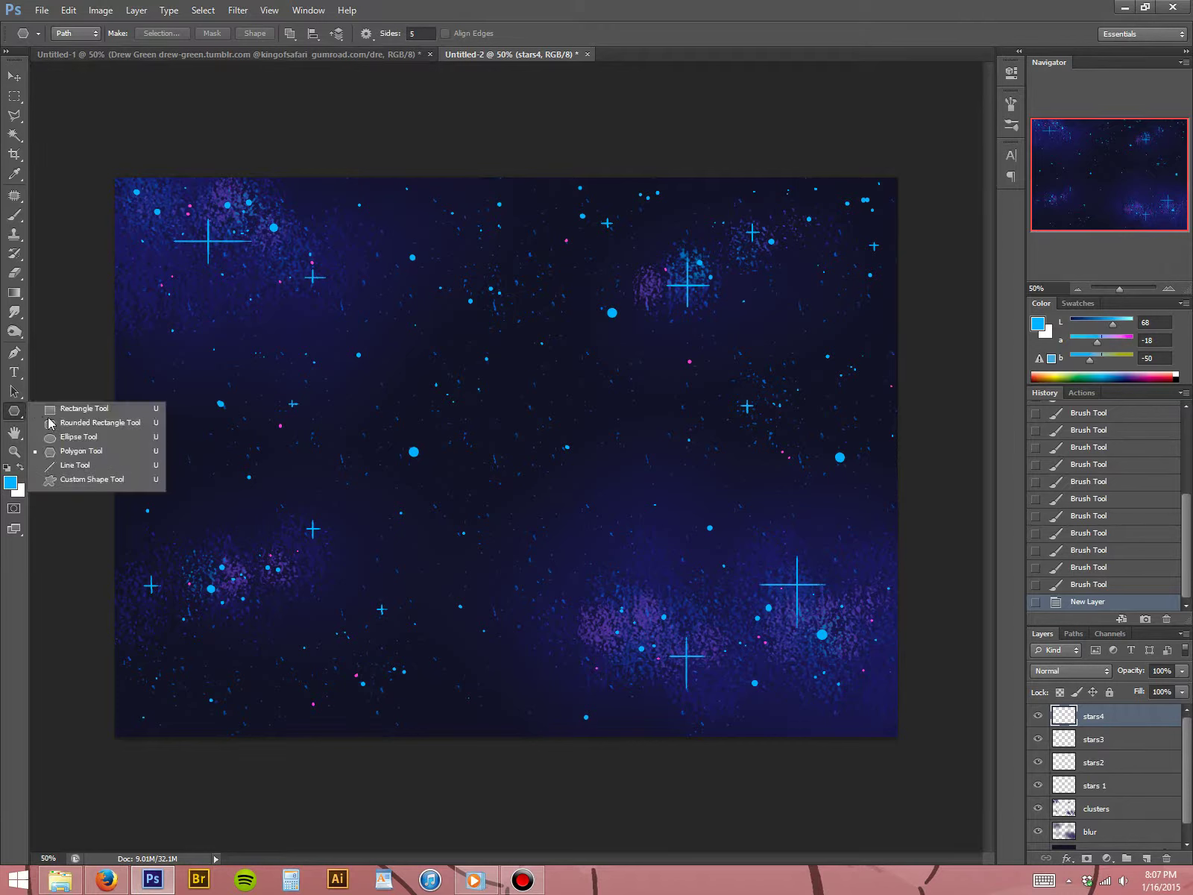
{"action": "left_click", "coordinate": [111, 481]}
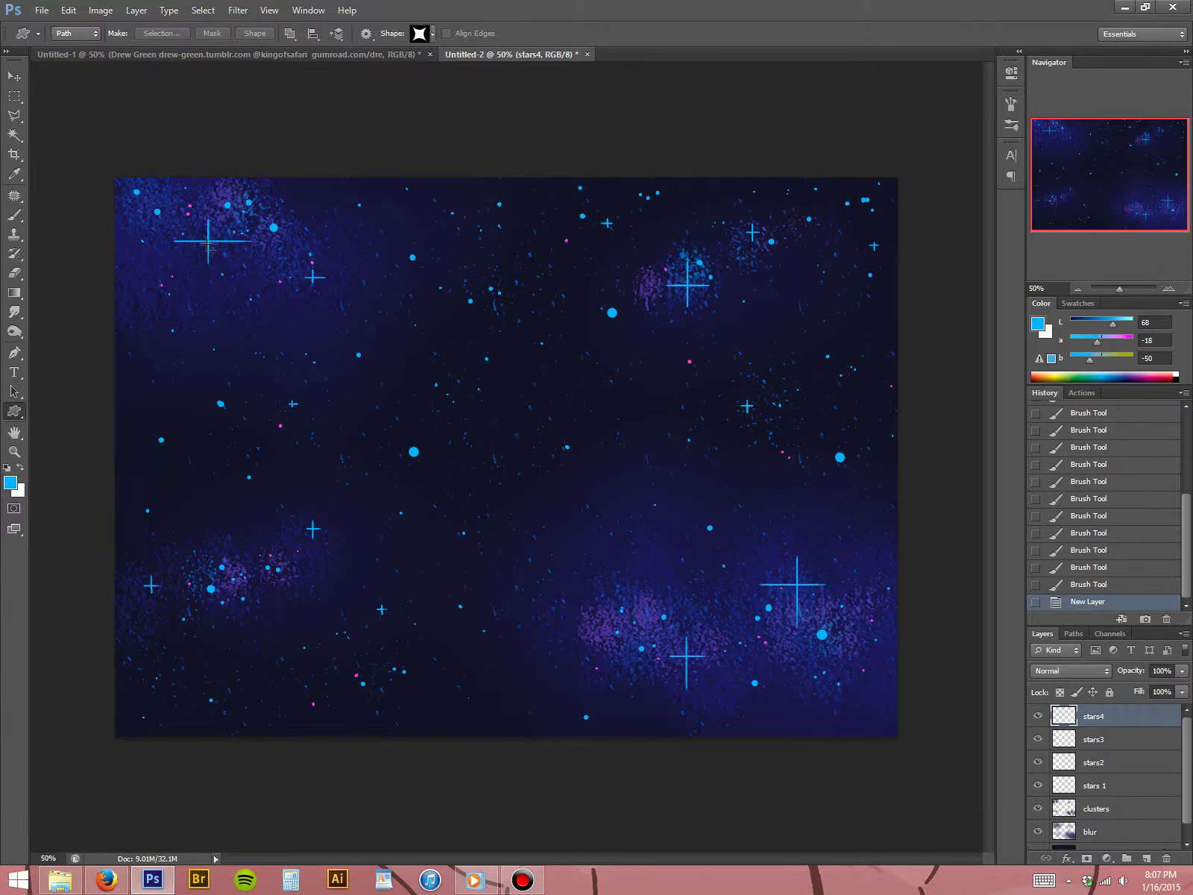
- Choose the four-pointed star custom shape and draw four star paths of varied sizes around the upper-left clusters
{"action": "left_click", "coordinate": [433, 34]}
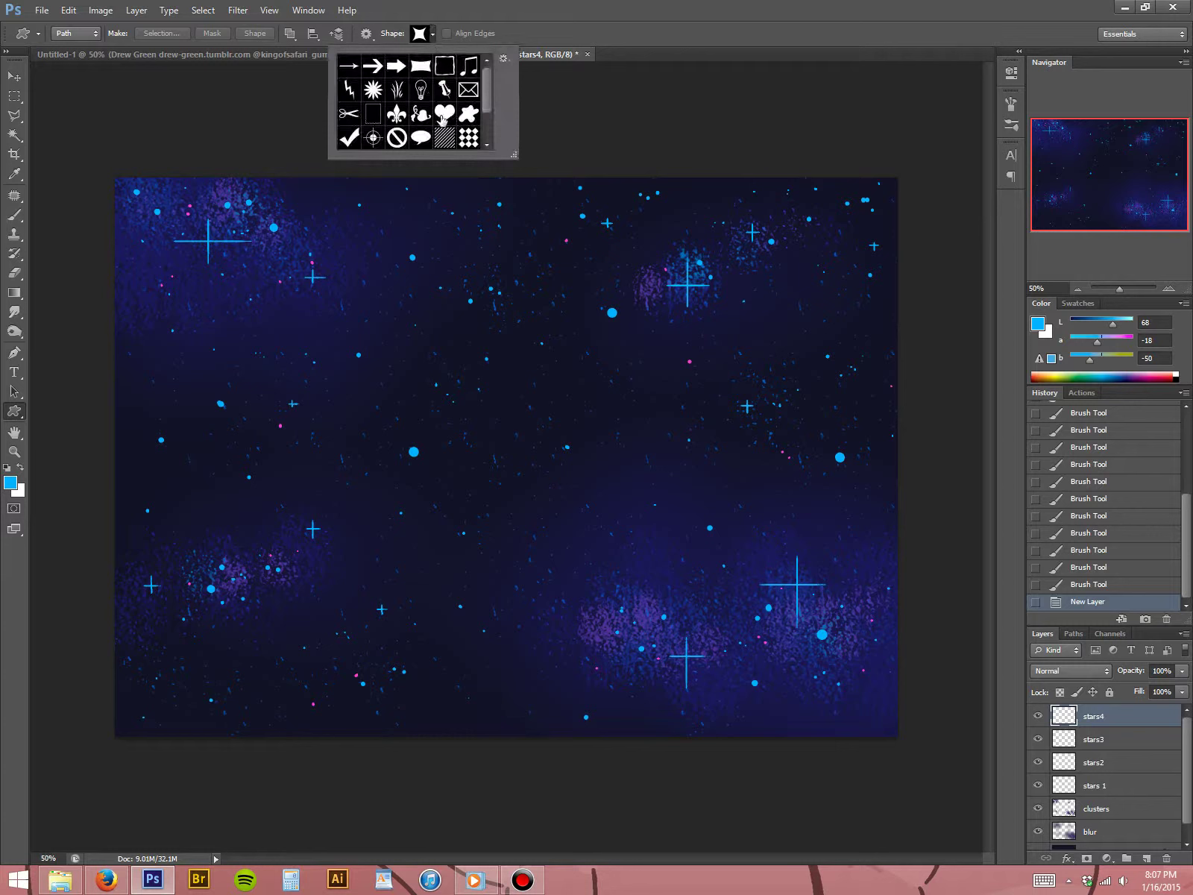
{"action": "scroll", "coordinate": [492, 106], "scroll_direction": "down", "scroll_amount": 2}
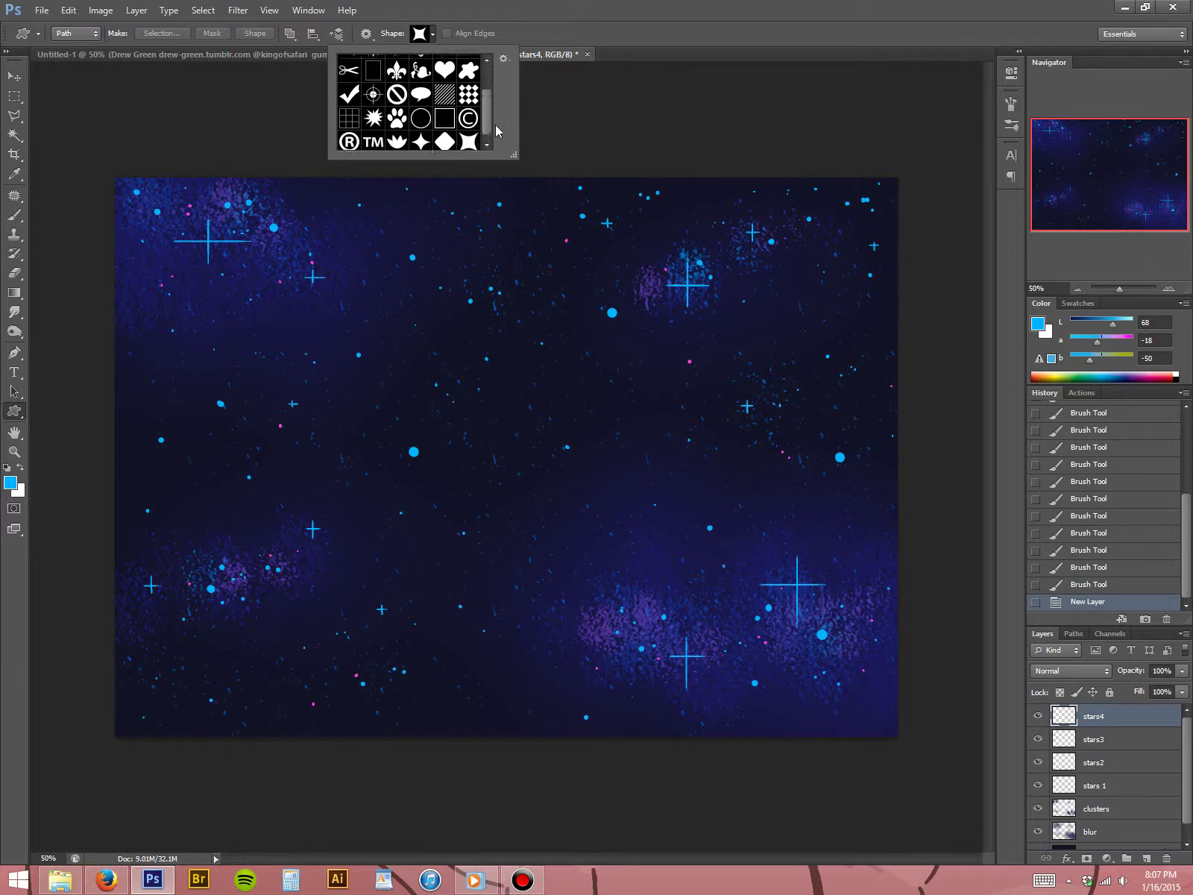
{"action": "left_click", "coordinate": [428, 135]}
{"action": "left_click", "coordinate": [567, 39]}
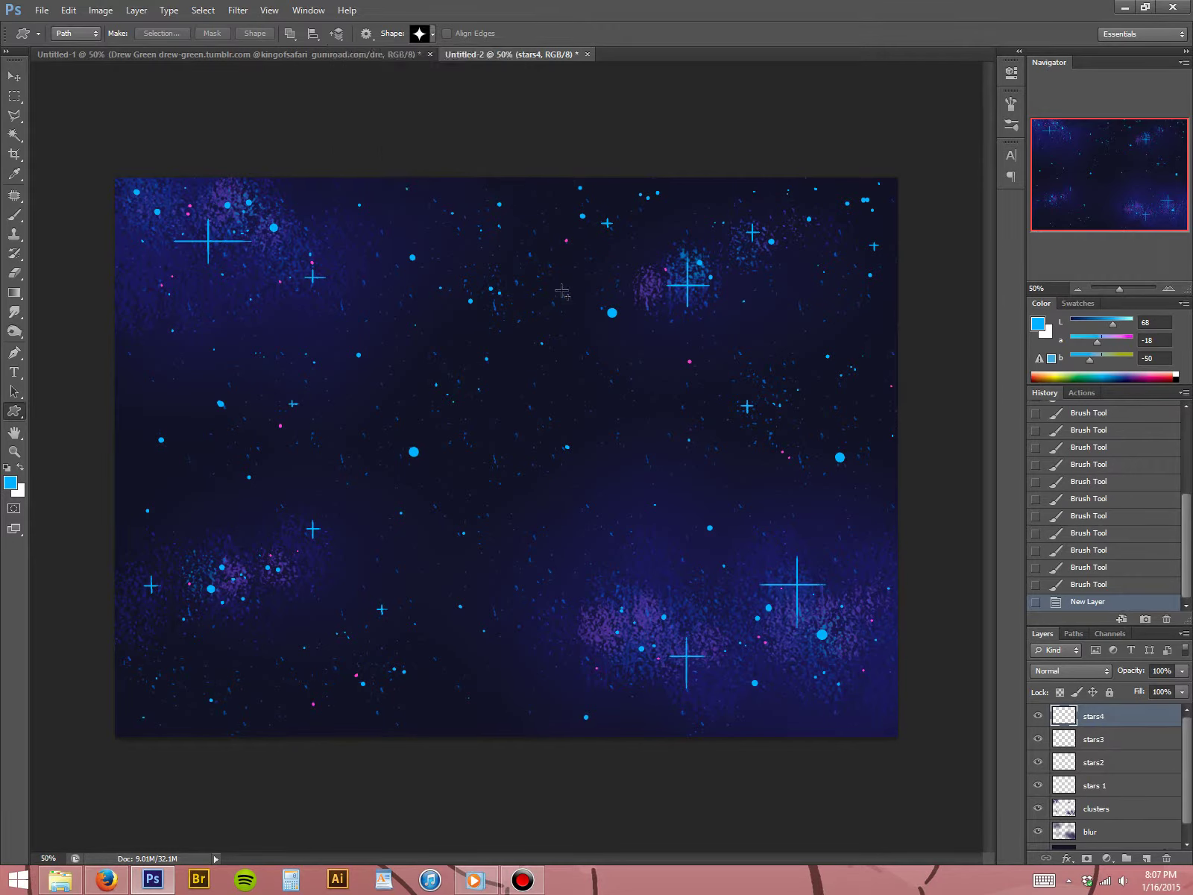
{"action": "mouse_move", "coordinate": [332, 242]}
{"action": "left_mouse_down"}
{"action": "mouse_move", "coordinate": [339, 260]}
{"action": "mouse_move", "coordinate": [372, 257]}
{"action": "mouse_move", "coordinate": [356, 259]}
{"action": "left_mouse_up"}
{"action": "left_click_drag", "start_coordinate": [245, 265], "coordinate": [269, 286]}
{"action": "mouse_move", "coordinate": [229, 252]}
{"action": "left_mouse_down"}
{"action": "mouse_move", "coordinate": [247, 268]}
{"action": "mouse_move", "coordinate": [242, 259]}
{"action": "left_mouse_up"}
{"action": "key", "text": "ctrl+z"}
{"action": "left_click_drag", "start_coordinate": [165, 186], "coordinate": [180, 200]}
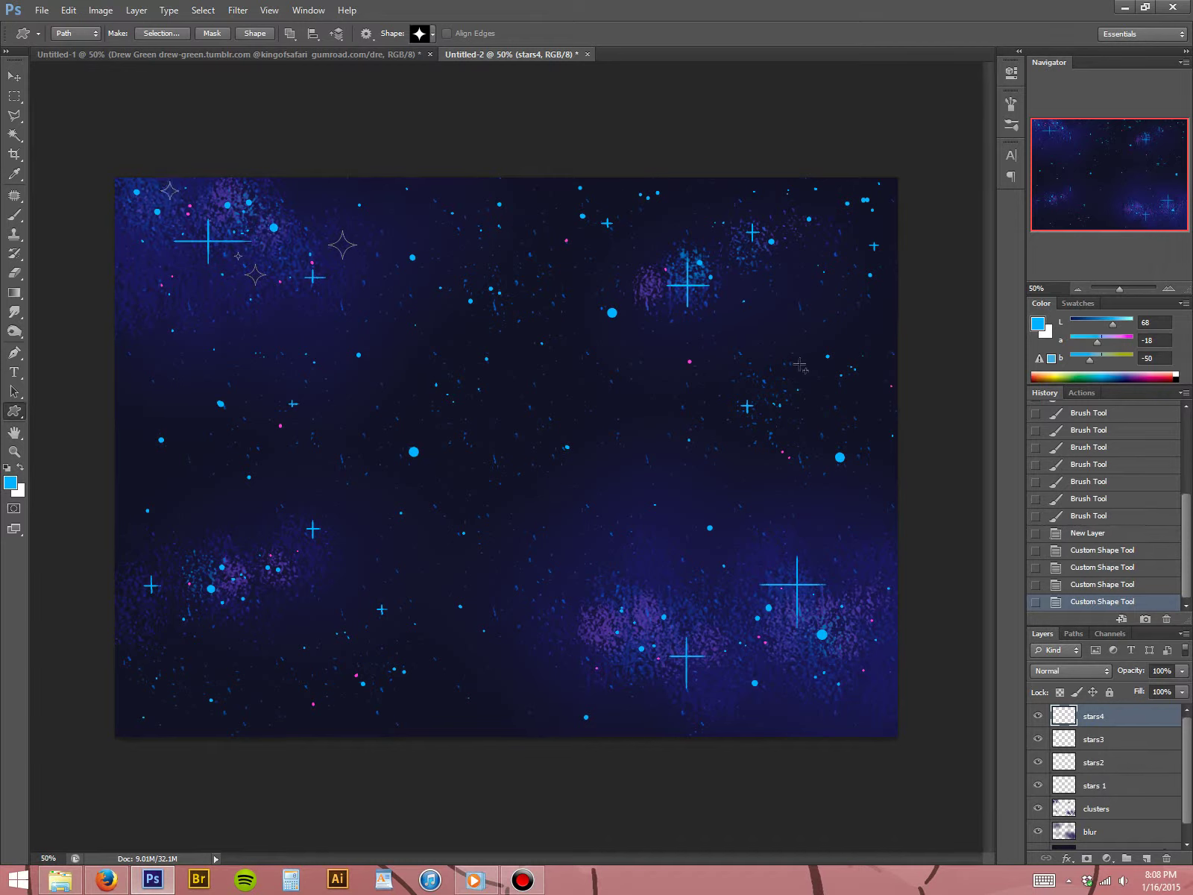
- Draw three four-pointed star paths near the upper-right clusters and four around the lower-right clusters, one of them larger
{"action": "mouse_move", "coordinate": [740, 289]}
{"action": "left_mouse_down"}
{"action": "mouse_move", "coordinate": [772, 315]}
{"action": "mouse_move", "coordinate": [761, 307]}
{"action": "left_mouse_up"}
{"action": "left_click_drag", "start_coordinate": [752, 251], "coordinate": [761, 258]}
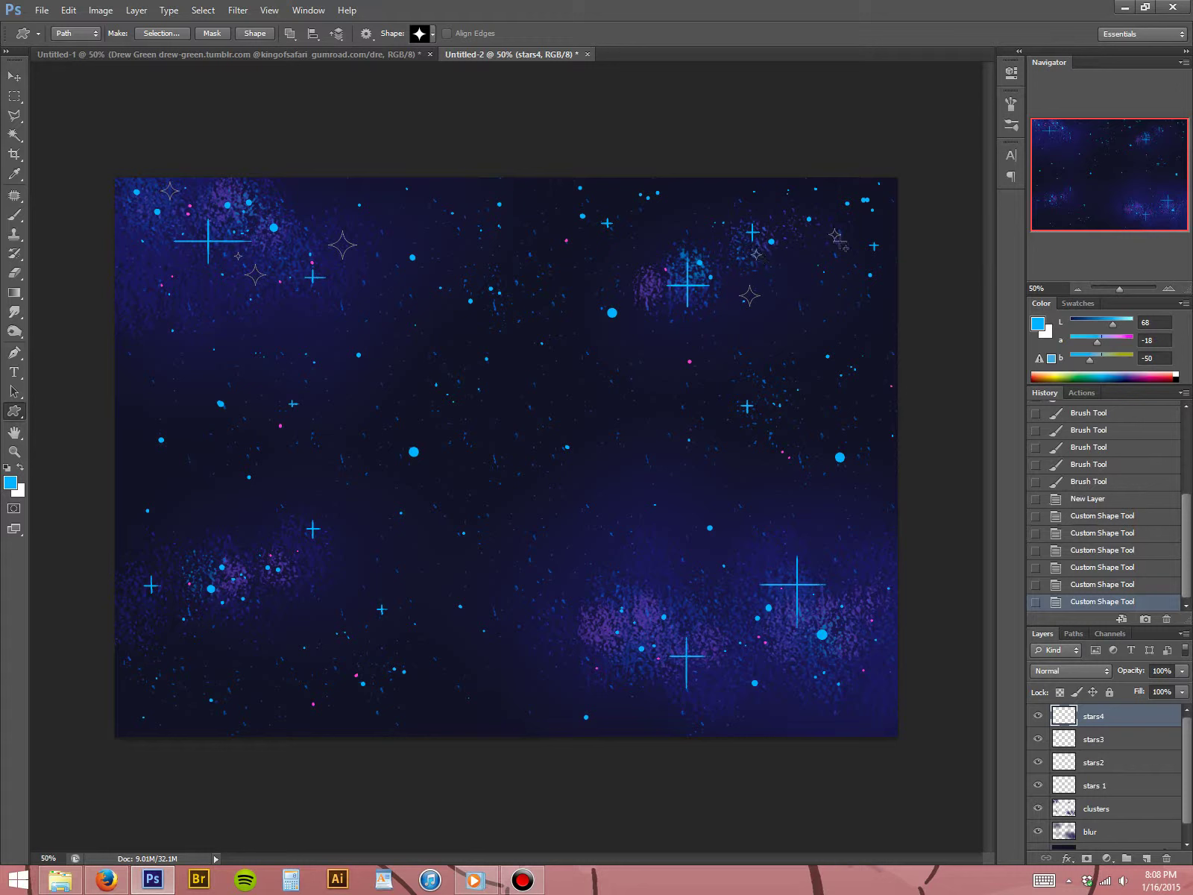
{"action": "left_click_drag", "start_coordinate": [840, 240], "coordinate": [840, 241]}
{"action": "left_click_drag", "start_coordinate": [776, 643], "coordinate": [810, 679]}
{"action": "mouse_move", "coordinate": [712, 608]}
{"action": "left_mouse_down"}
{"action": "mouse_move", "coordinate": [725, 621]}
{"action": "mouse_move", "coordinate": [696, 604]}
{"action": "left_mouse_up"}
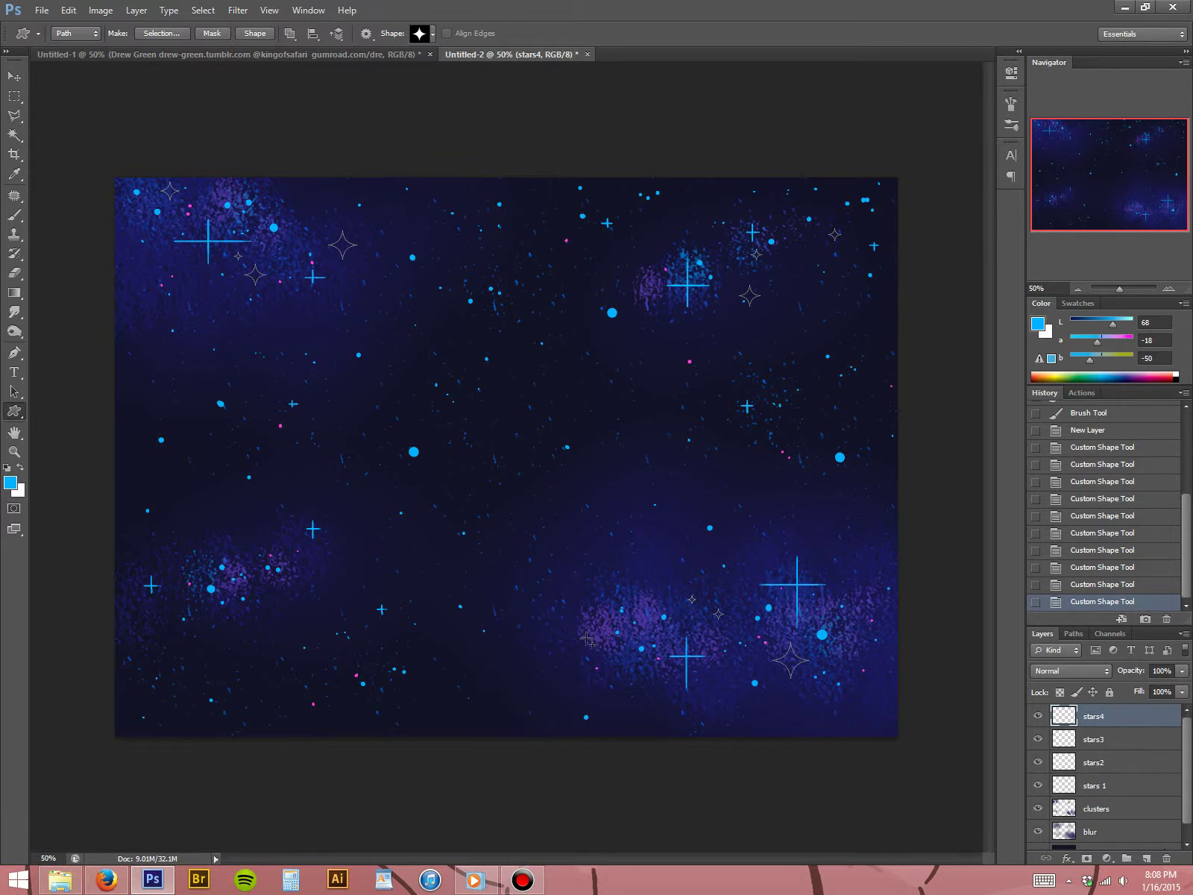
{"action": "left_click_drag", "start_coordinate": [599, 652], "coordinate": [600, 653]}
- Draw three four-pointed star paths around the lower-left clusters and five small ones scattered through the dark areas
{"action": "left_click_drag", "start_coordinate": [254, 585], "coordinate": [270, 602]}
{"action": "left_click_drag", "start_coordinate": [183, 552], "coordinate": [213, 581]}
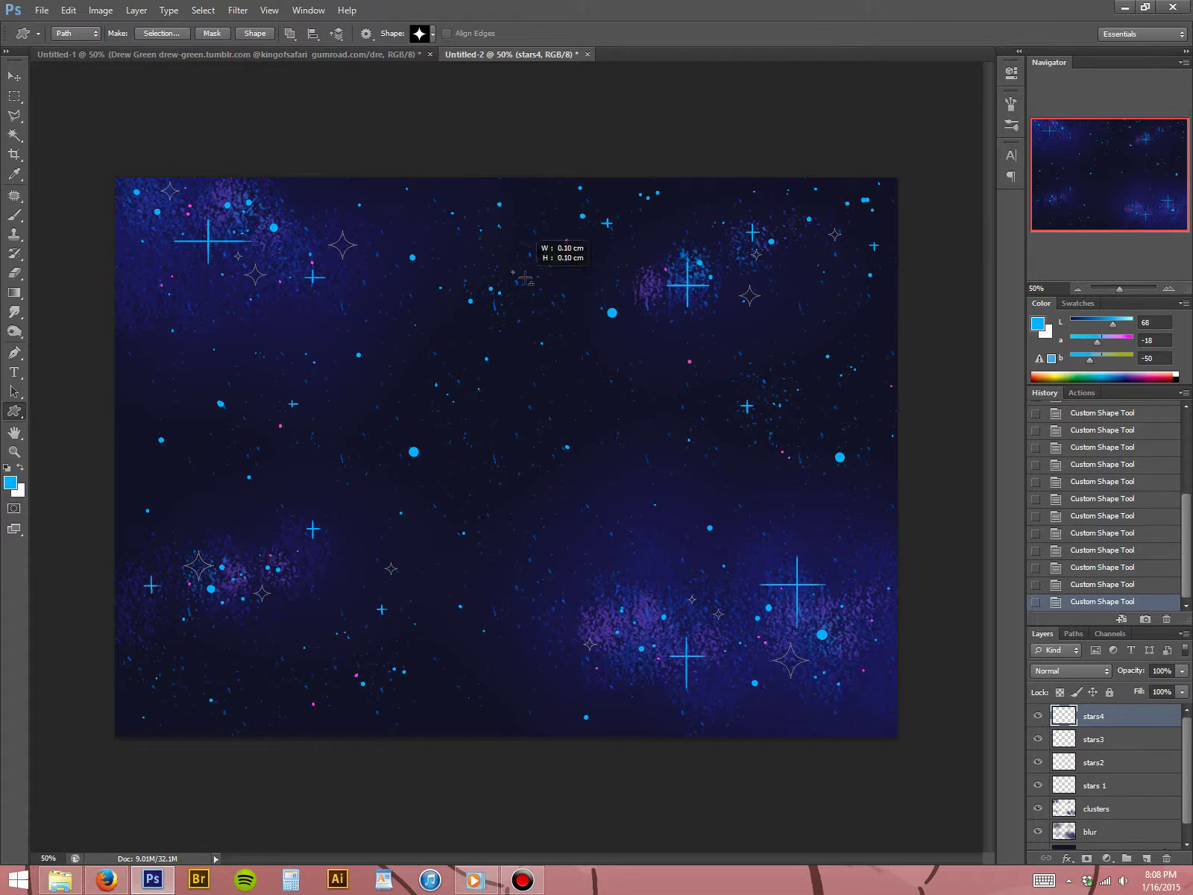
{"action": "left_click_drag", "start_coordinate": [525, 278], "coordinate": [522, 280]}
{"action": "left_click_drag", "start_coordinate": [646, 405], "coordinate": [658, 418]}
{"action": "left_click_drag", "start_coordinate": [343, 413], "coordinate": [355, 425]}
{"action": "left_click_drag", "start_coordinate": [482, 712], "coordinate": [495, 724]}
{"action": "left_click_drag", "start_coordinate": [178, 679], "coordinate": [191, 692]}
- Fill all the star paths with the foreground color at 100% opacity and delete the paths
{"action": "key", "text": "a"}
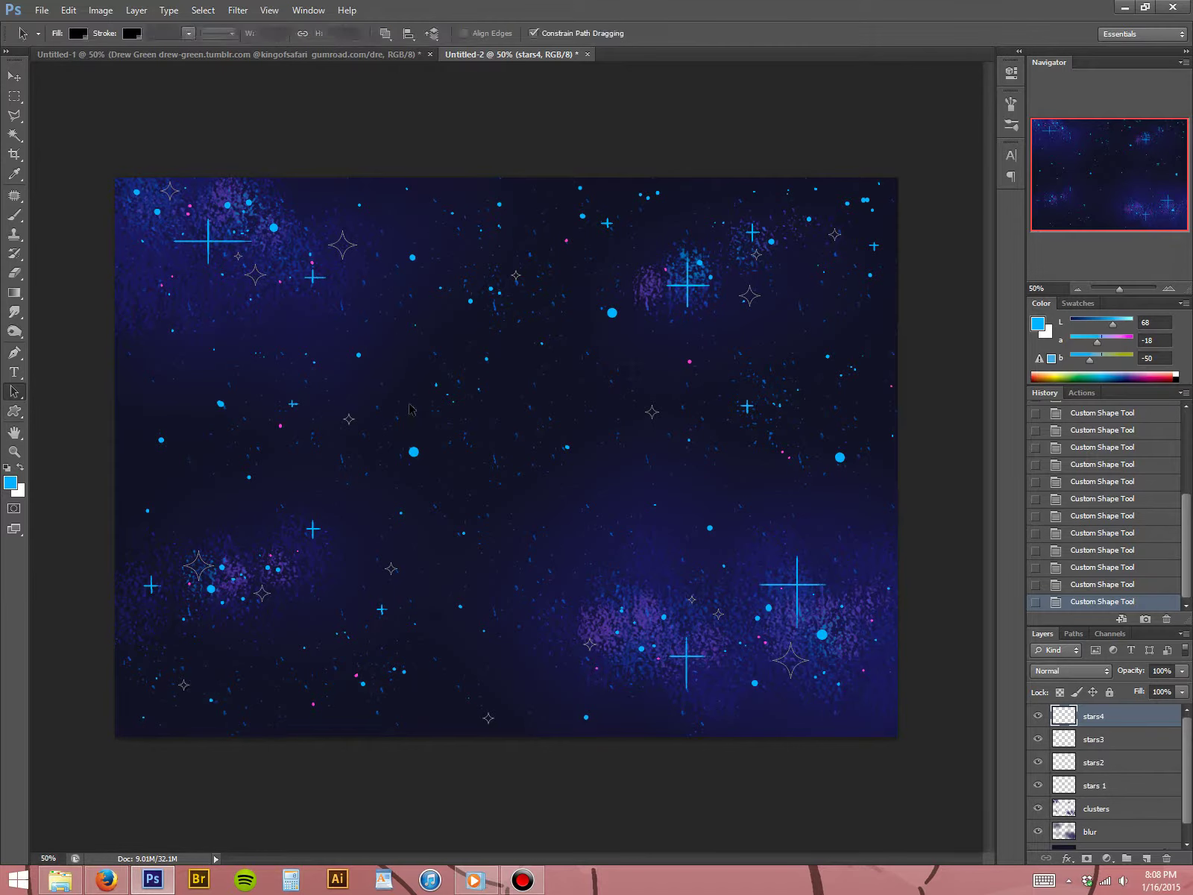
{"action": "right_click", "coordinate": [410, 408]}
{"action": "left_click", "coordinate": [470, 491]}
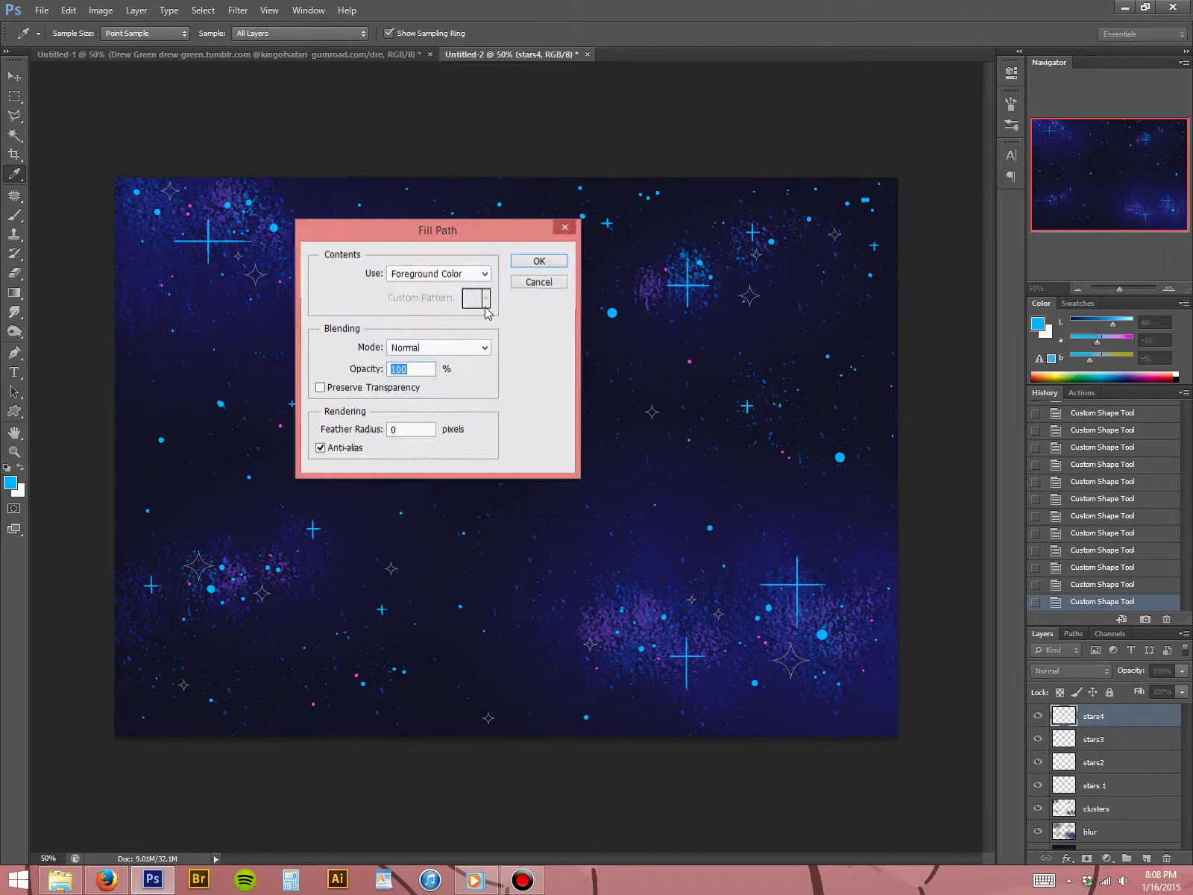
{"action": "left_click", "coordinate": [539, 261]}
{"action": "key", "text": "Delete"}
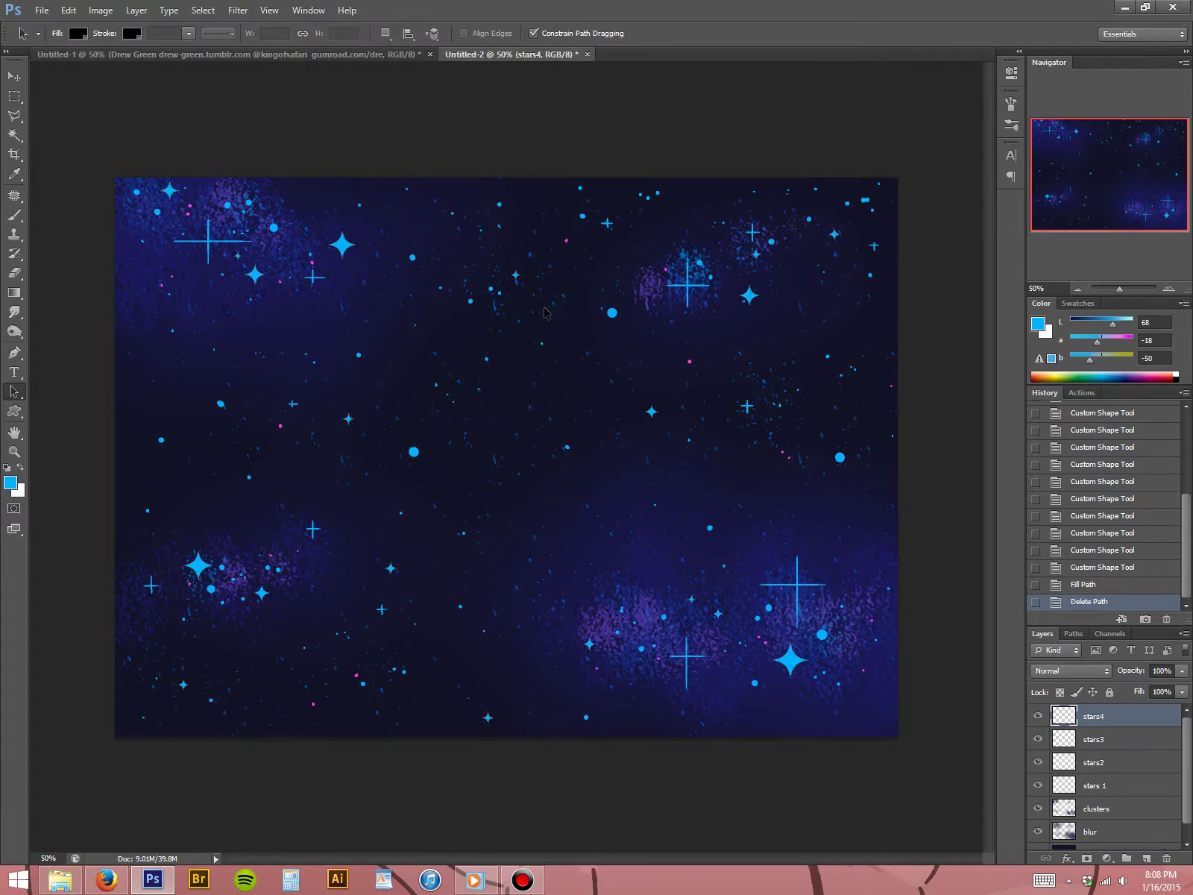
- Raise the lightness of the stars4 layer with Hue/Saturation to turn the four-pointed stars pale blue
{"action": "key", "text": "ctrl+u"}
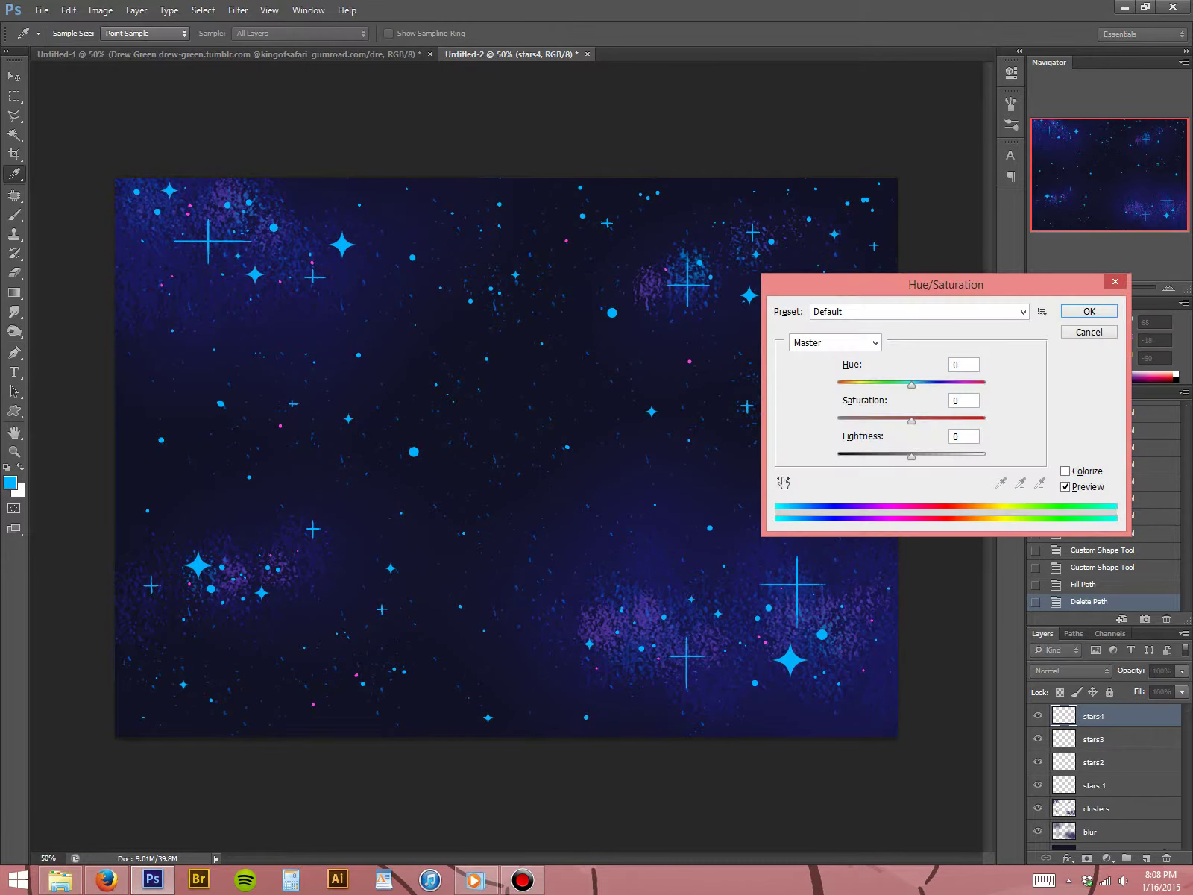
{"action": "left_click", "coordinate": [942, 455]}
{"action": "left_click_drag", "start_coordinate": [942, 458], "coordinate": [971, 455]}
{"action": "left_click_drag", "start_coordinate": [1051, 469], "coordinate": [1057, 470]}
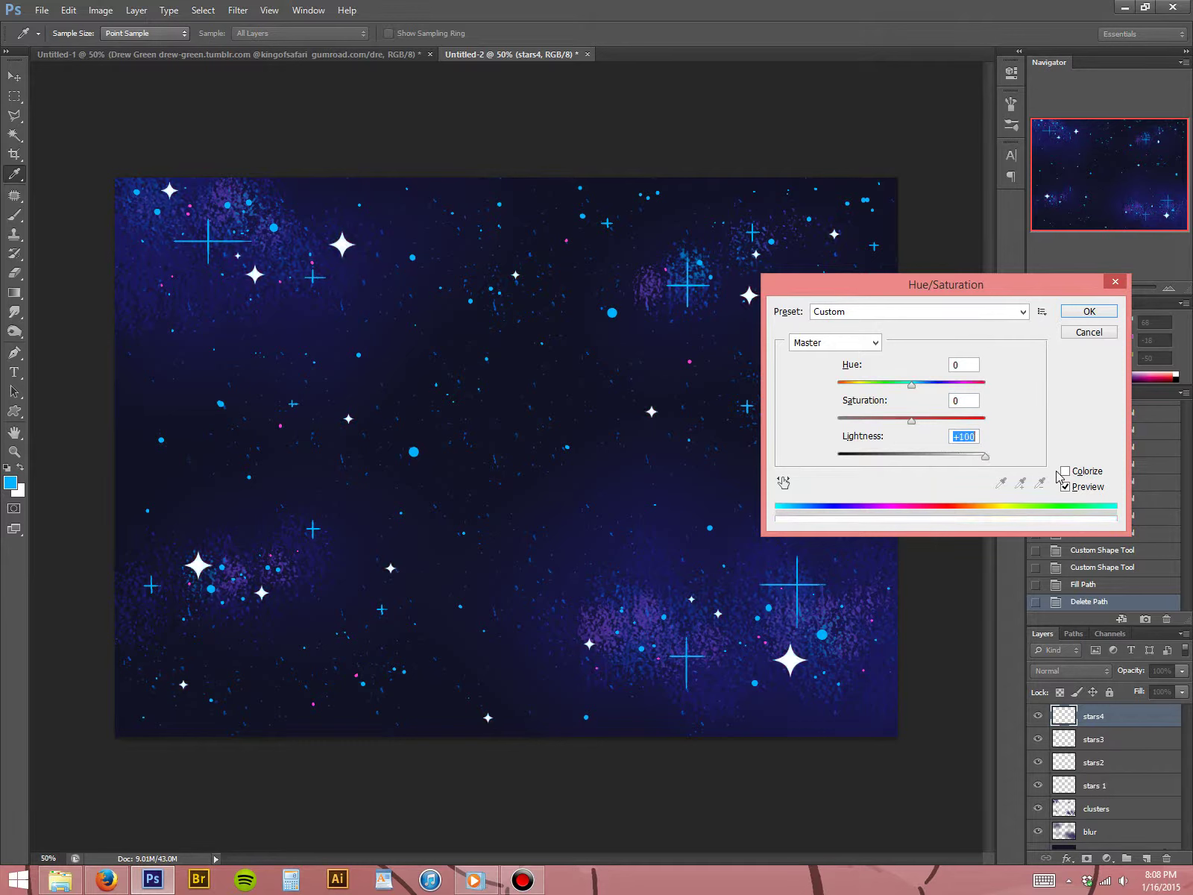
{"action": "left_click_drag", "start_coordinate": [985, 456], "coordinate": [954, 469]}
{"action": "left_click", "coordinate": [1090, 313]}
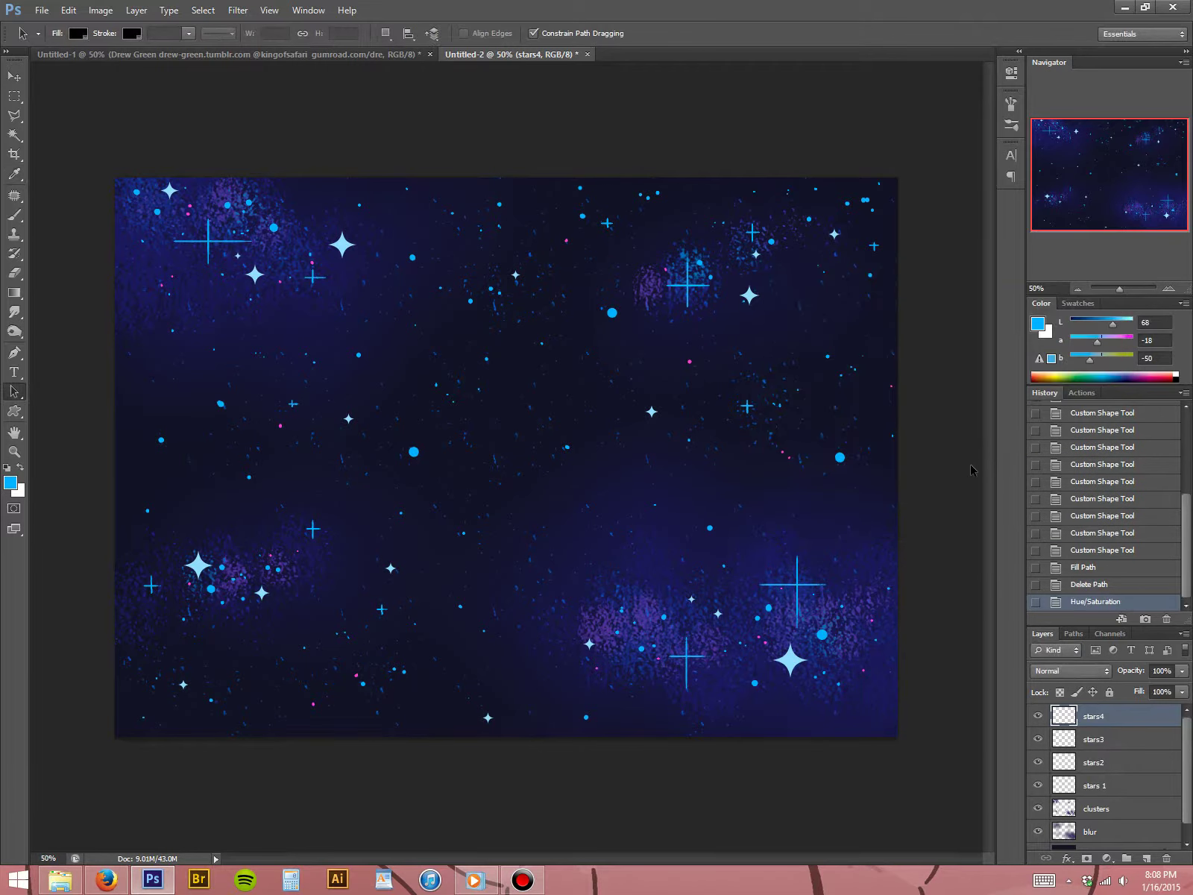
- Raise the lightness of the stars3 layer to +58 with Hue/Saturation to make the cross-shaped stars paler
{"action": "left_click", "coordinate": [1038, 739]}
{"action": "left_click", "coordinate": [1037, 739]}
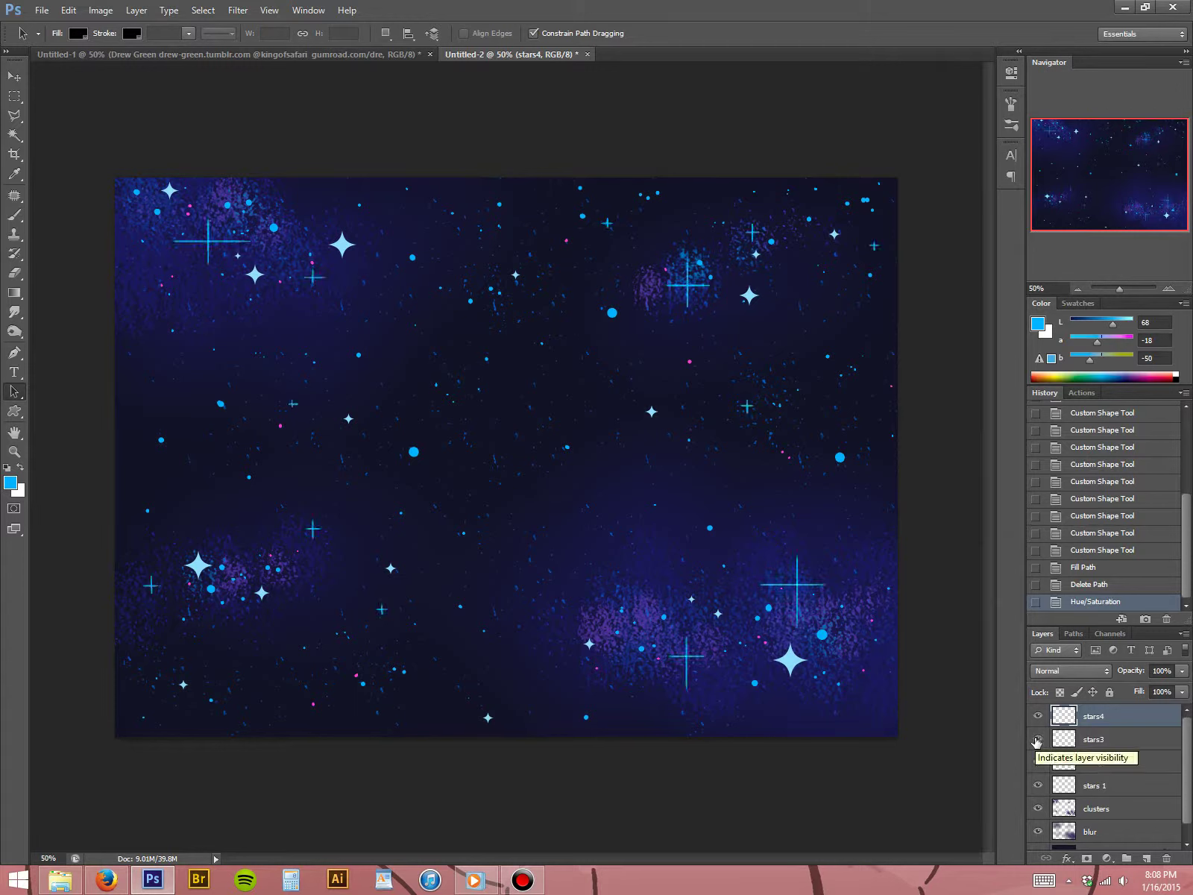
{"action": "left_click", "coordinate": [1102, 740]}
{"action": "key", "text": "ctrl+u"}
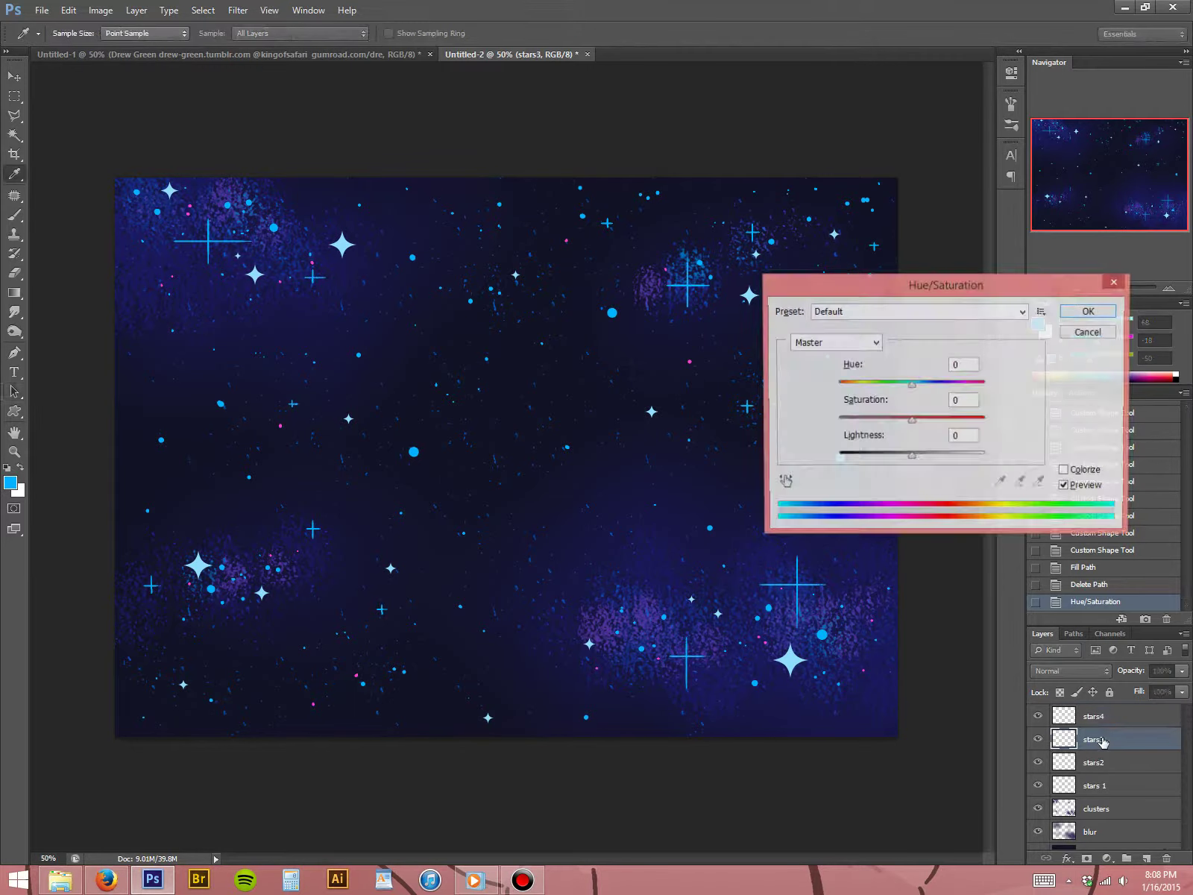
{"action": "left_click_drag", "start_coordinate": [888, 458], "coordinate": [955, 465]}
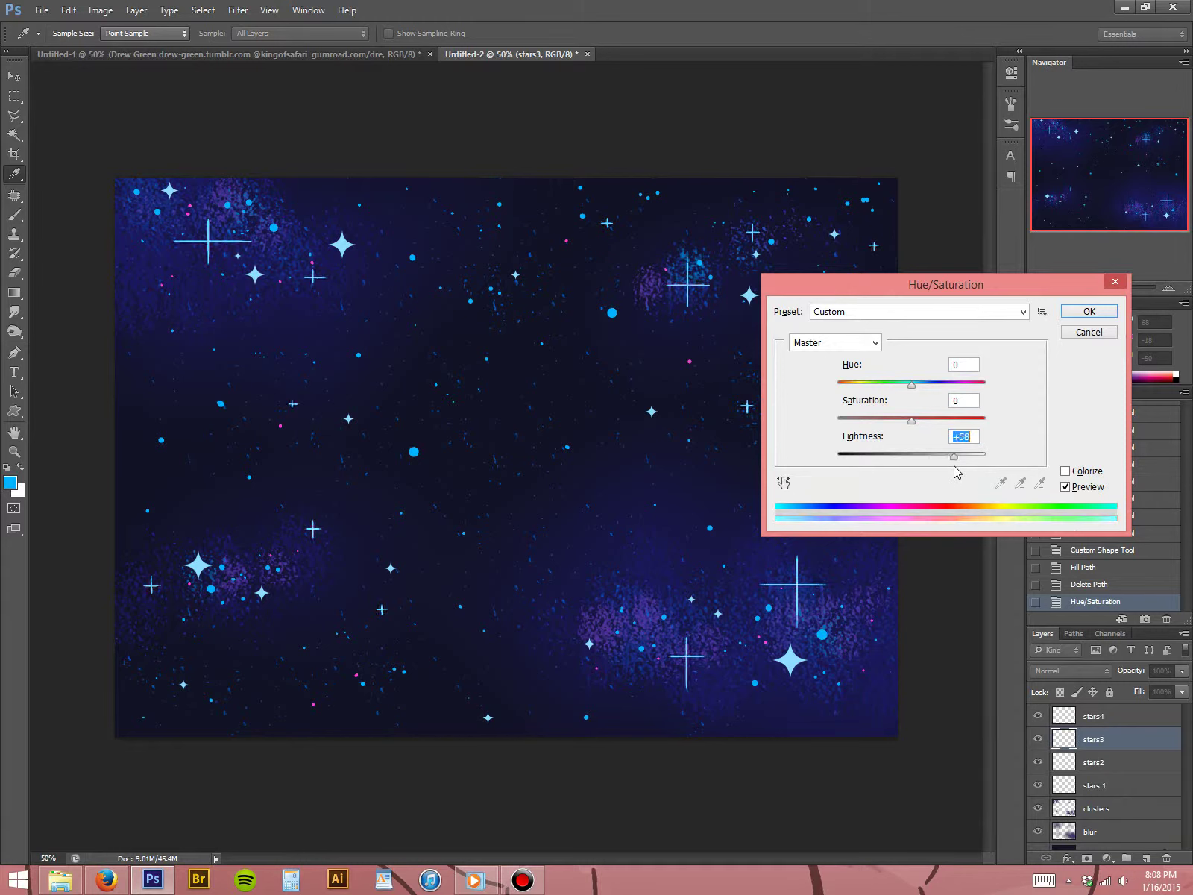
{"action": "left_click", "coordinate": [1082, 314]}
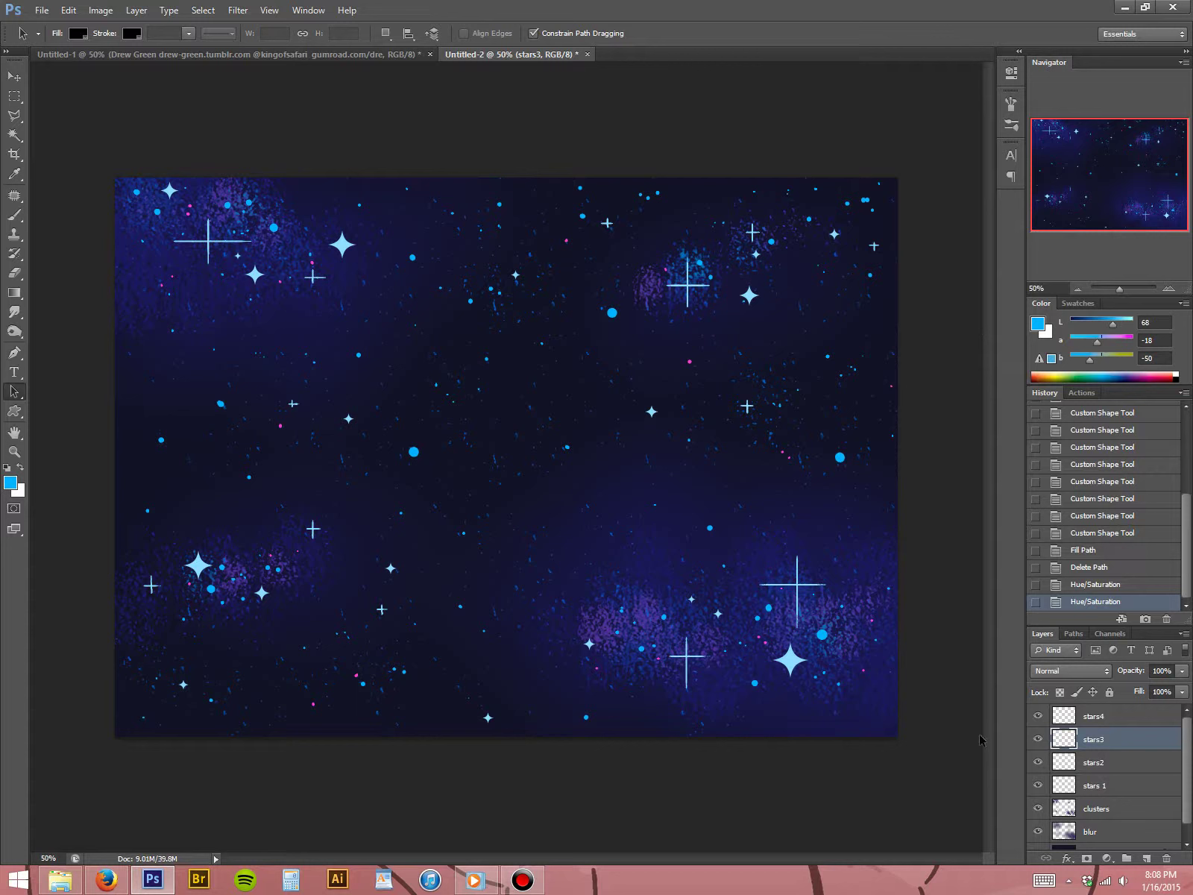
- Copy the whole canvas merged and paste it as a new layer above stars4
{"action": "left_click", "coordinate": [1119, 713]}
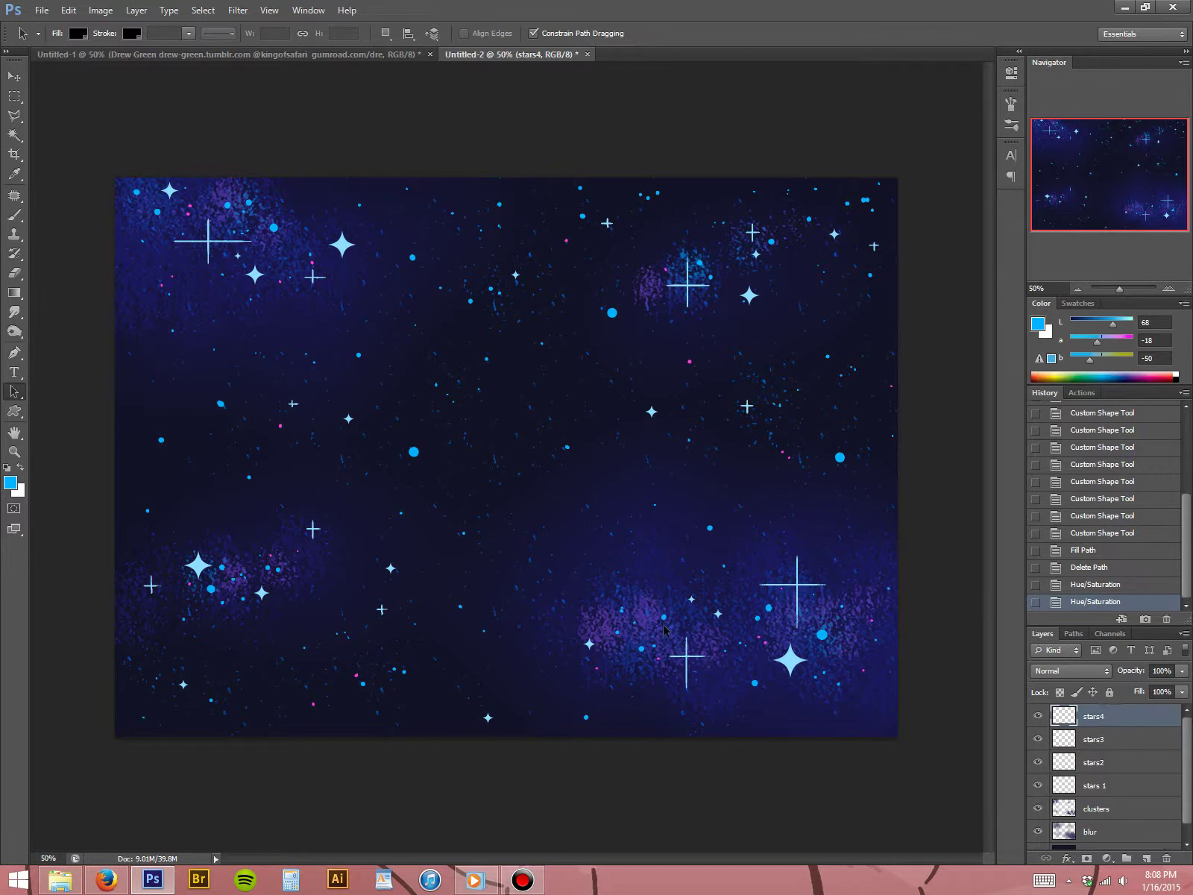
{"action": "key", "text": "ctrl+a"}
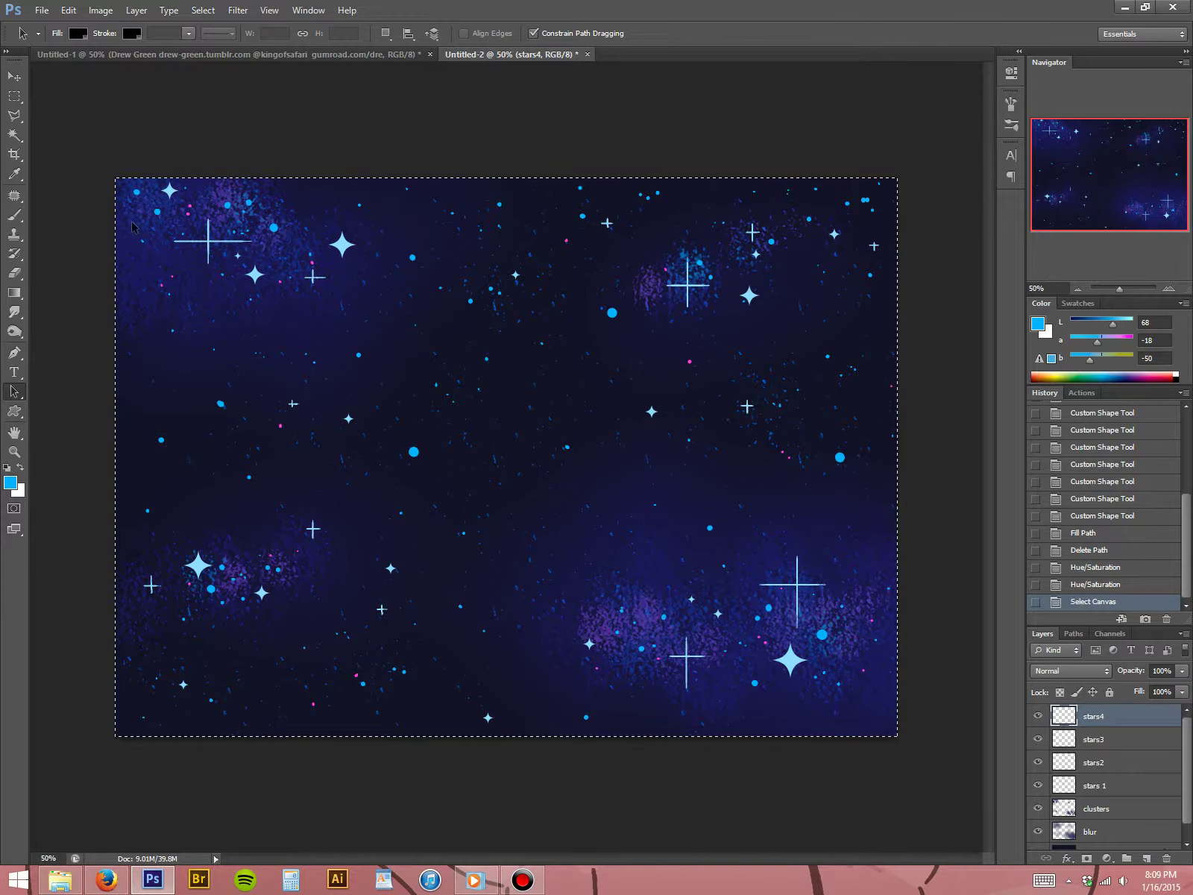
{"action": "left_click", "coordinate": [69, 10]}
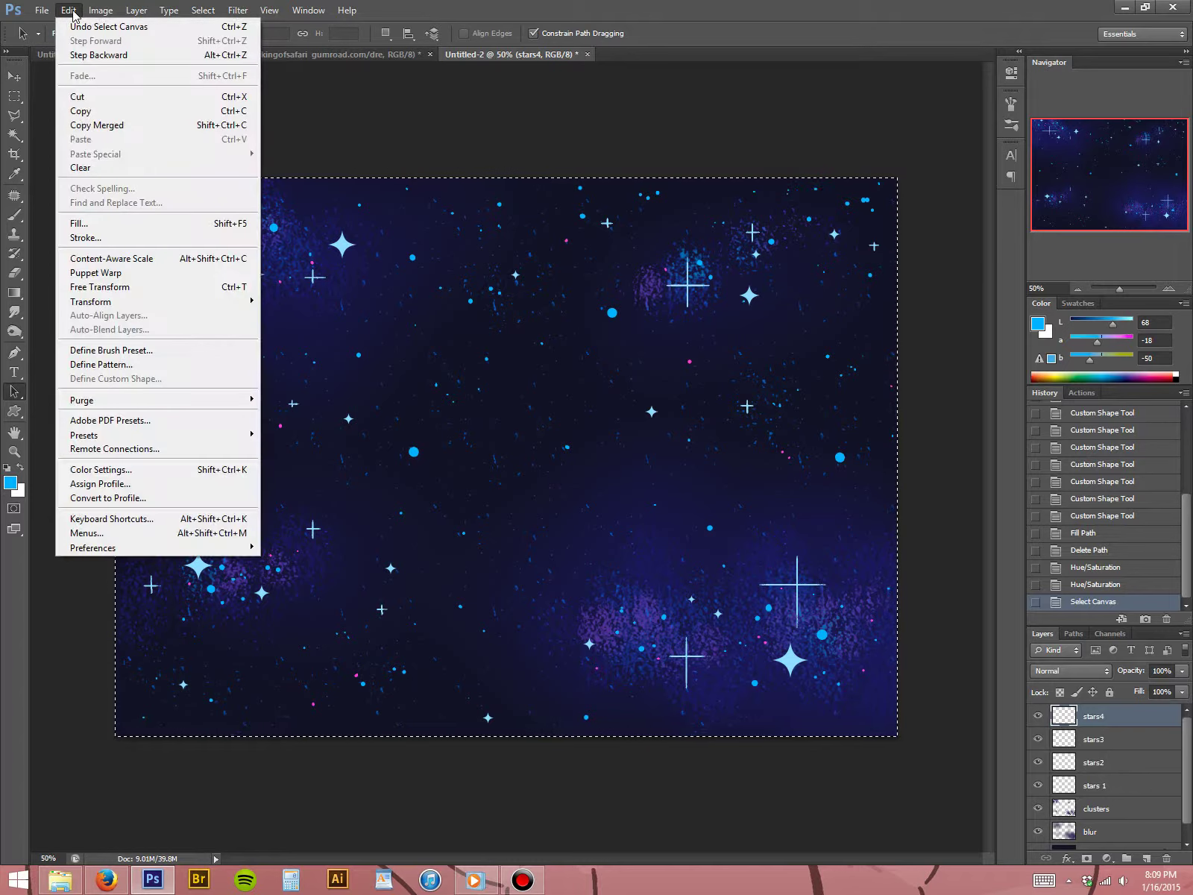
{"action": "left_click", "coordinate": [128, 127]}
{"action": "key", "text": "ctrl+v"}
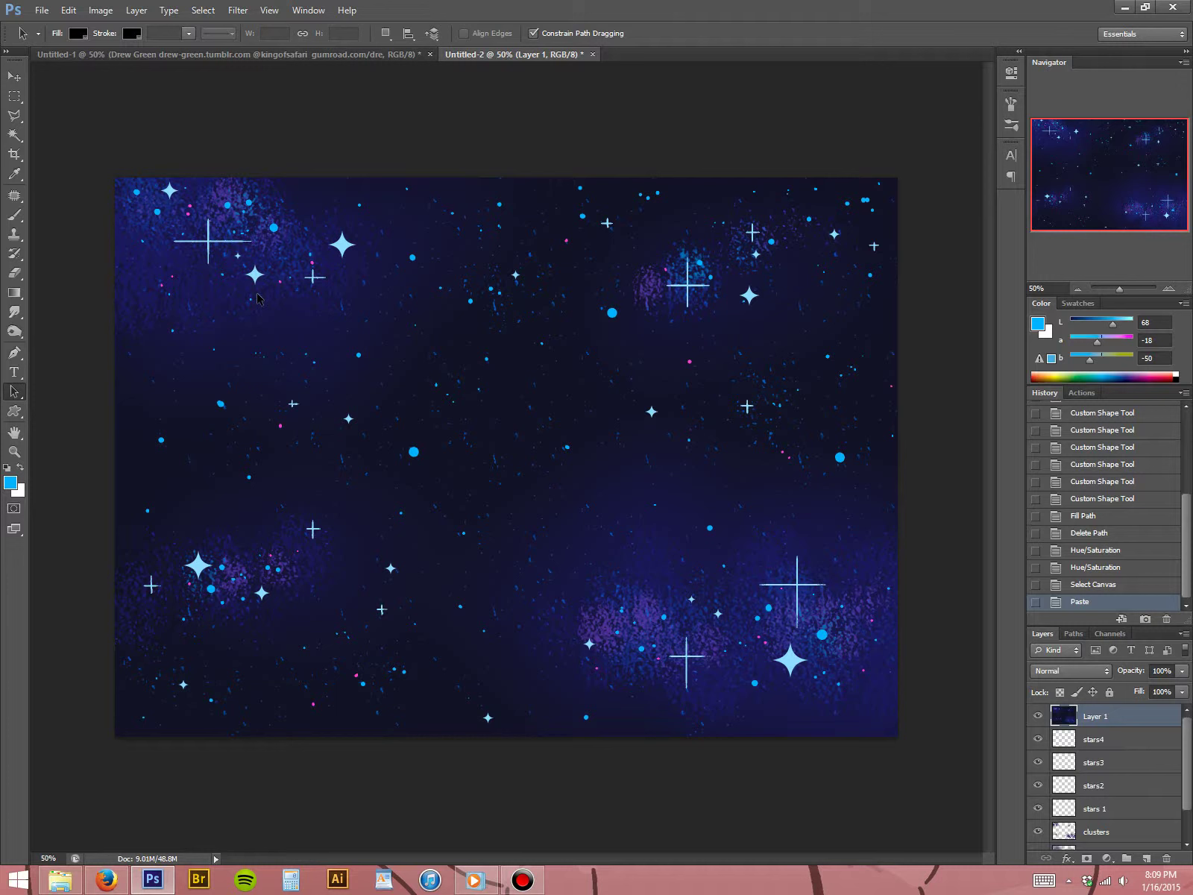
- Apply a Gaussian Blur with a radius of about 38.7 pixels to the pasted merged layer
{"action": "left_click", "coordinate": [238, 11]}
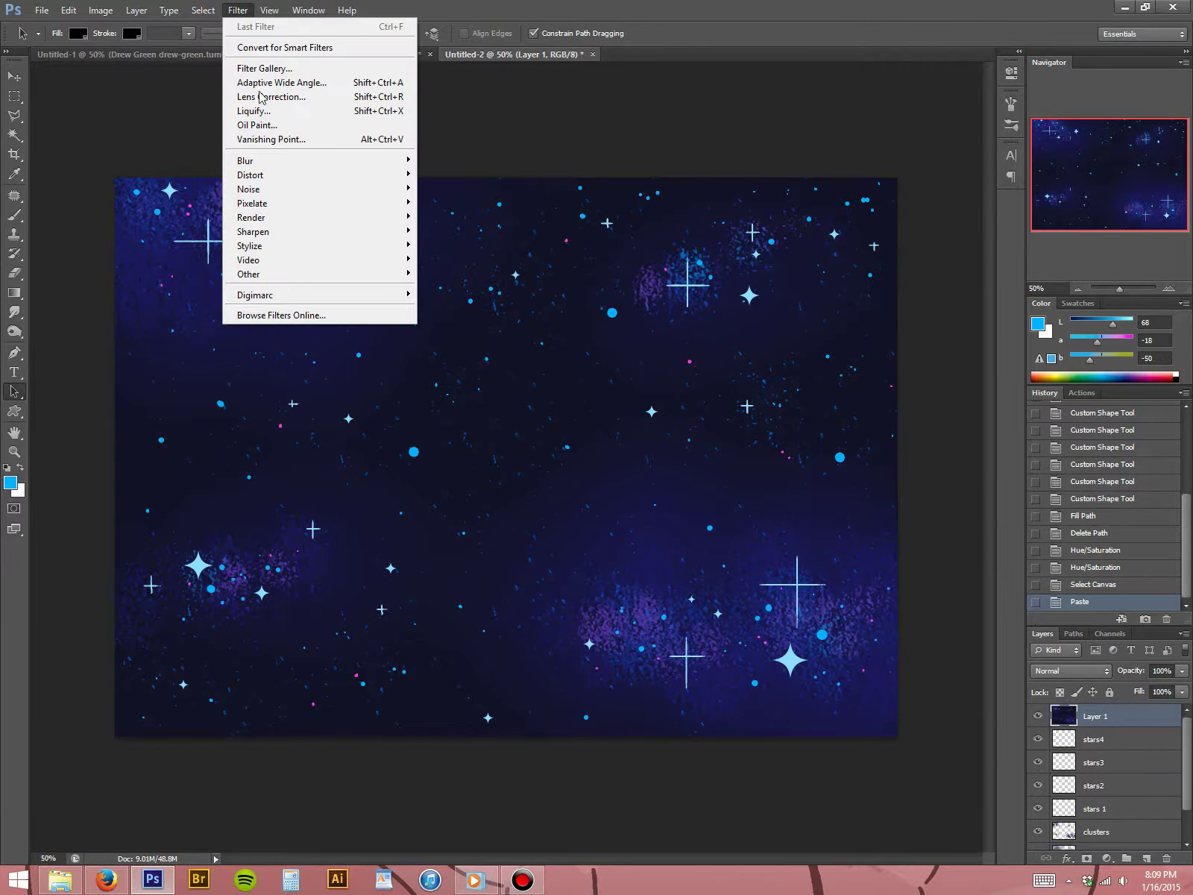
{"action": "mouse_move", "coordinate": [261, 163]}
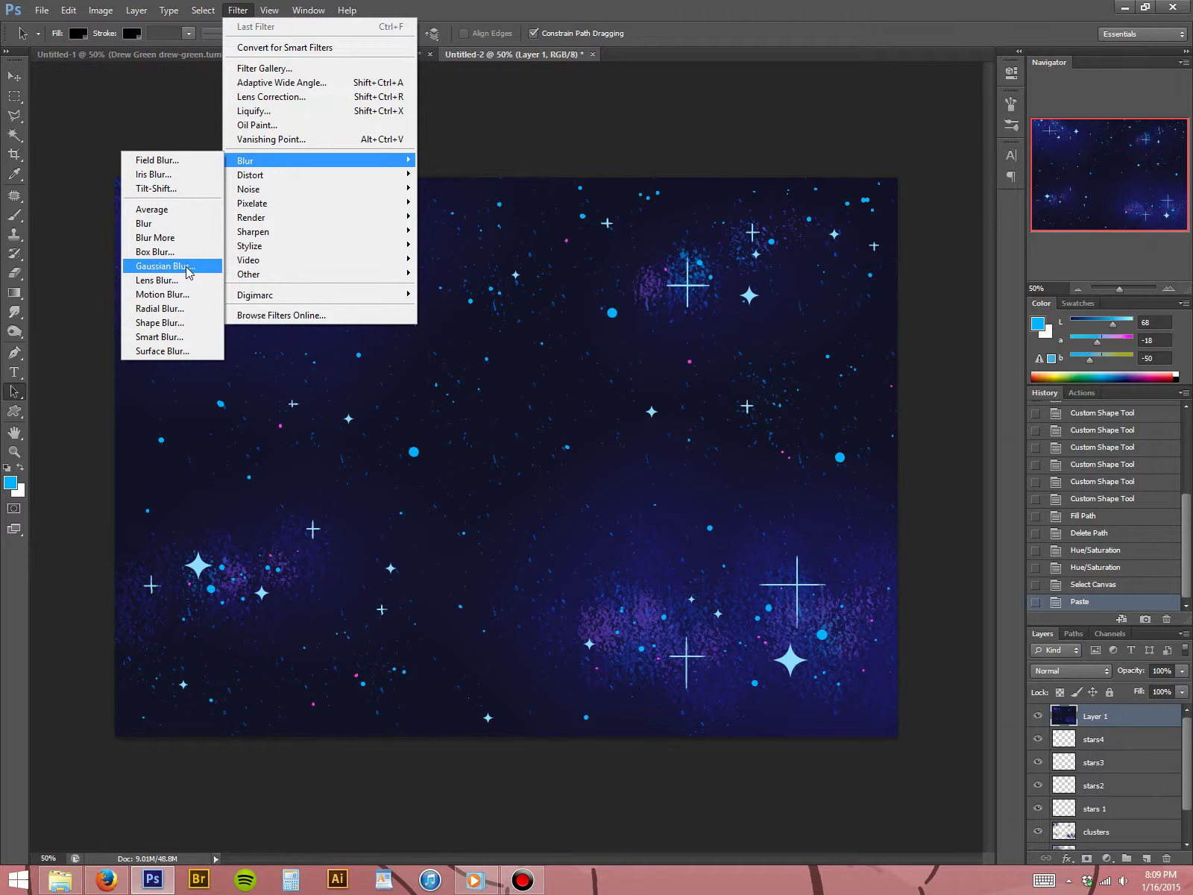
{"action": "left_click", "coordinate": [187, 267]}
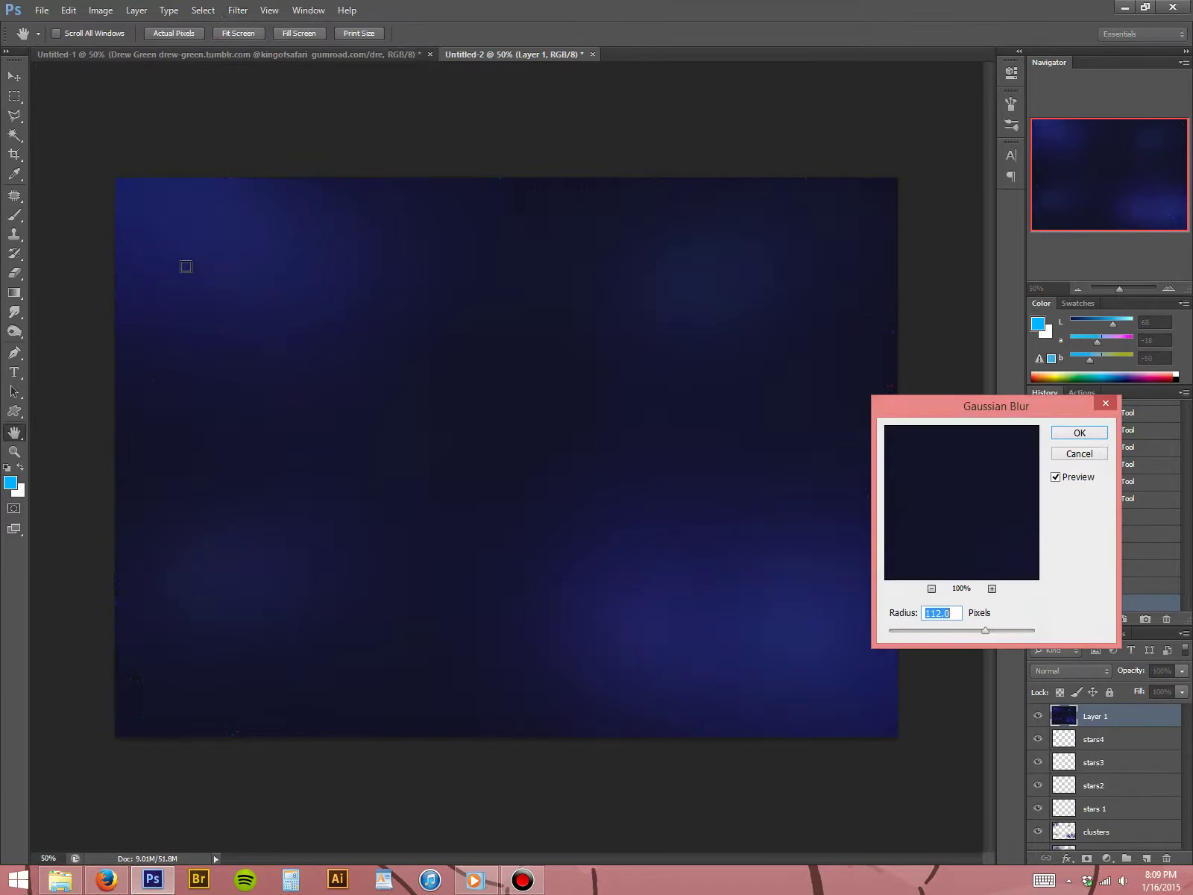
{"action": "left_click_drag", "start_coordinate": [986, 632], "coordinate": [963, 628]}
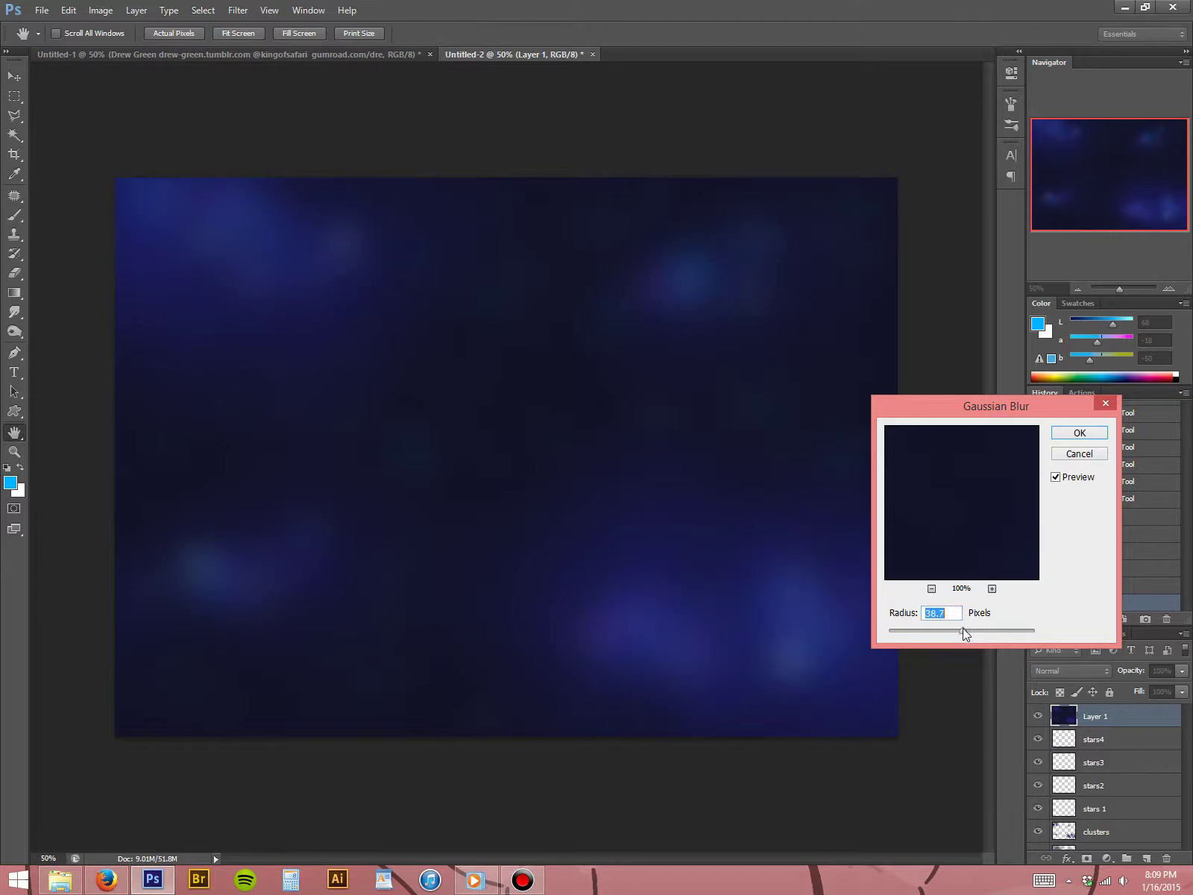
{"action": "left_click", "coordinate": [1064, 440]}
- Set the blurred layer's blending mode to Overlay and its opacity to 30%
{"action": "left_click", "coordinate": [1097, 672]}
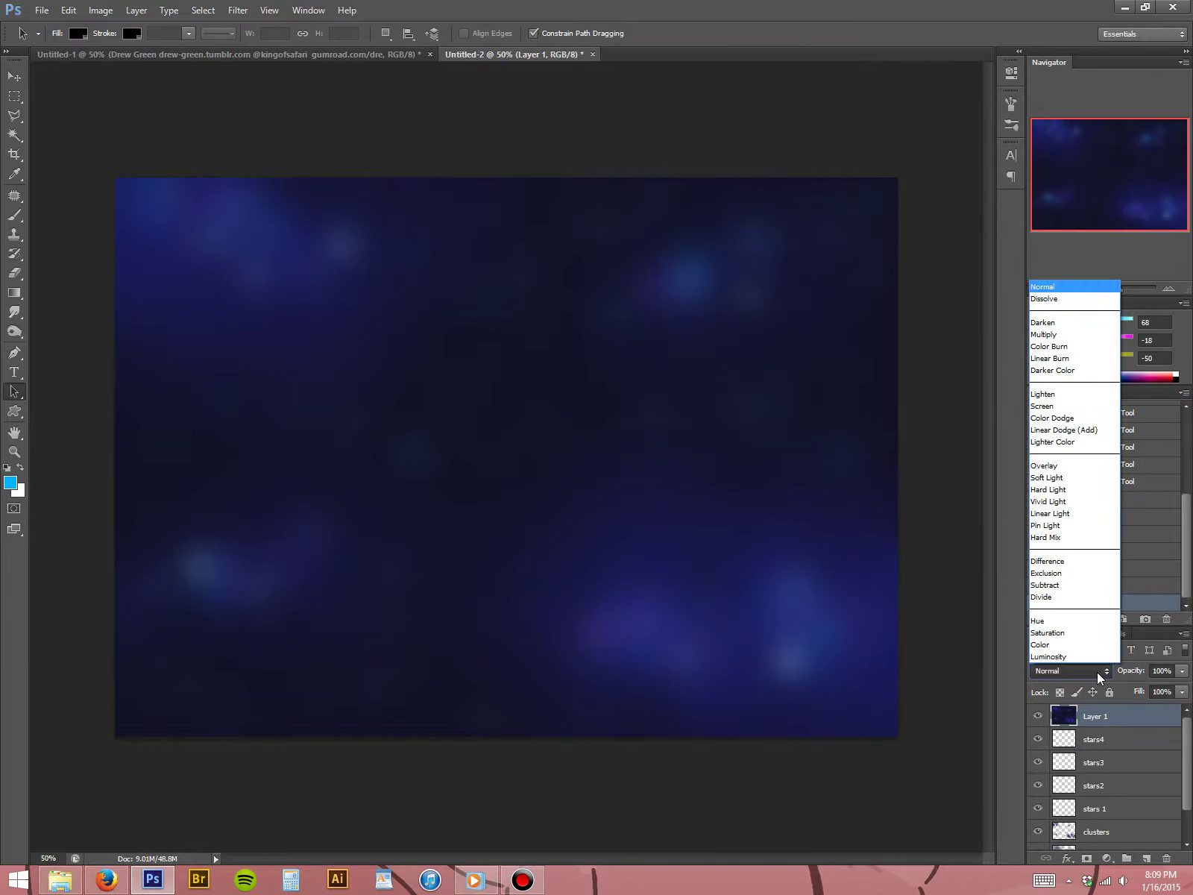
{"action": "left_click", "coordinate": [1077, 466]}
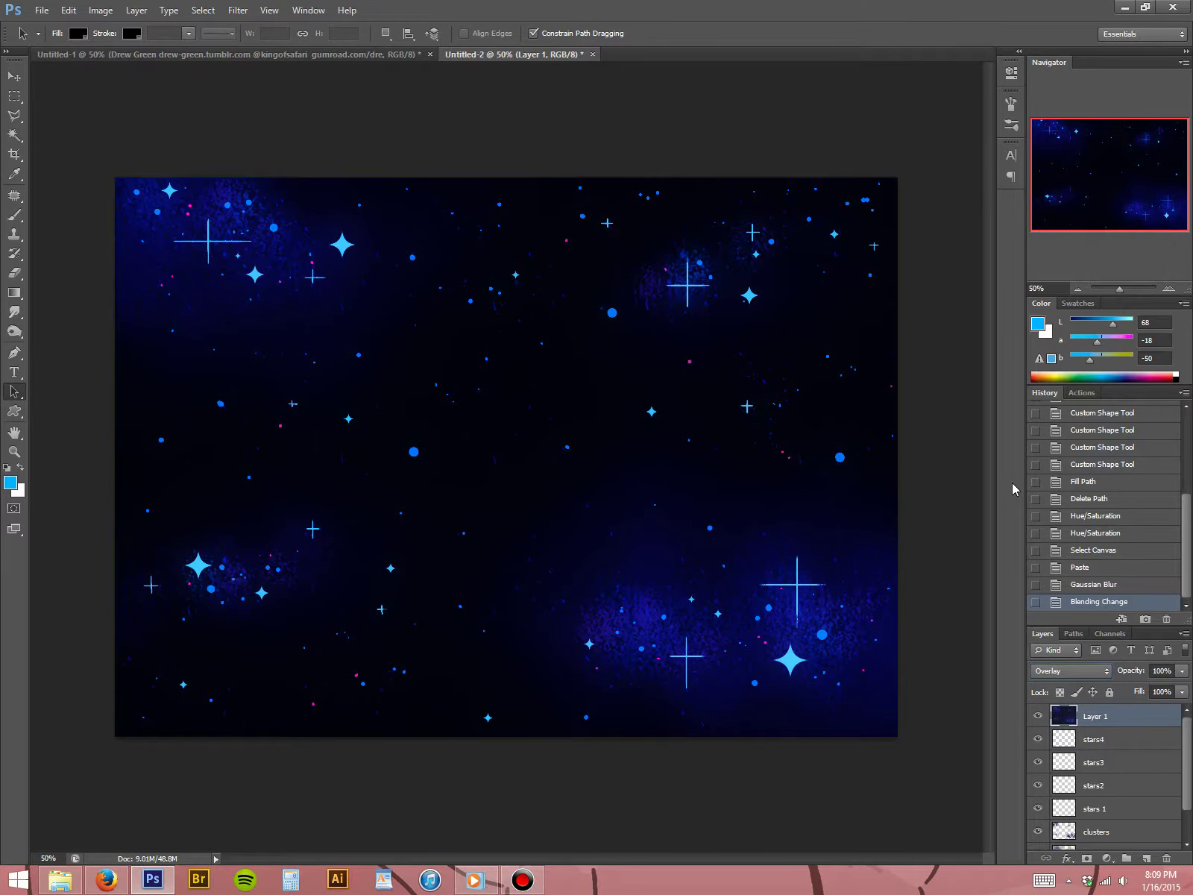
{"action": "key", "text": "m"}
{"action": "key", "text": "3"}
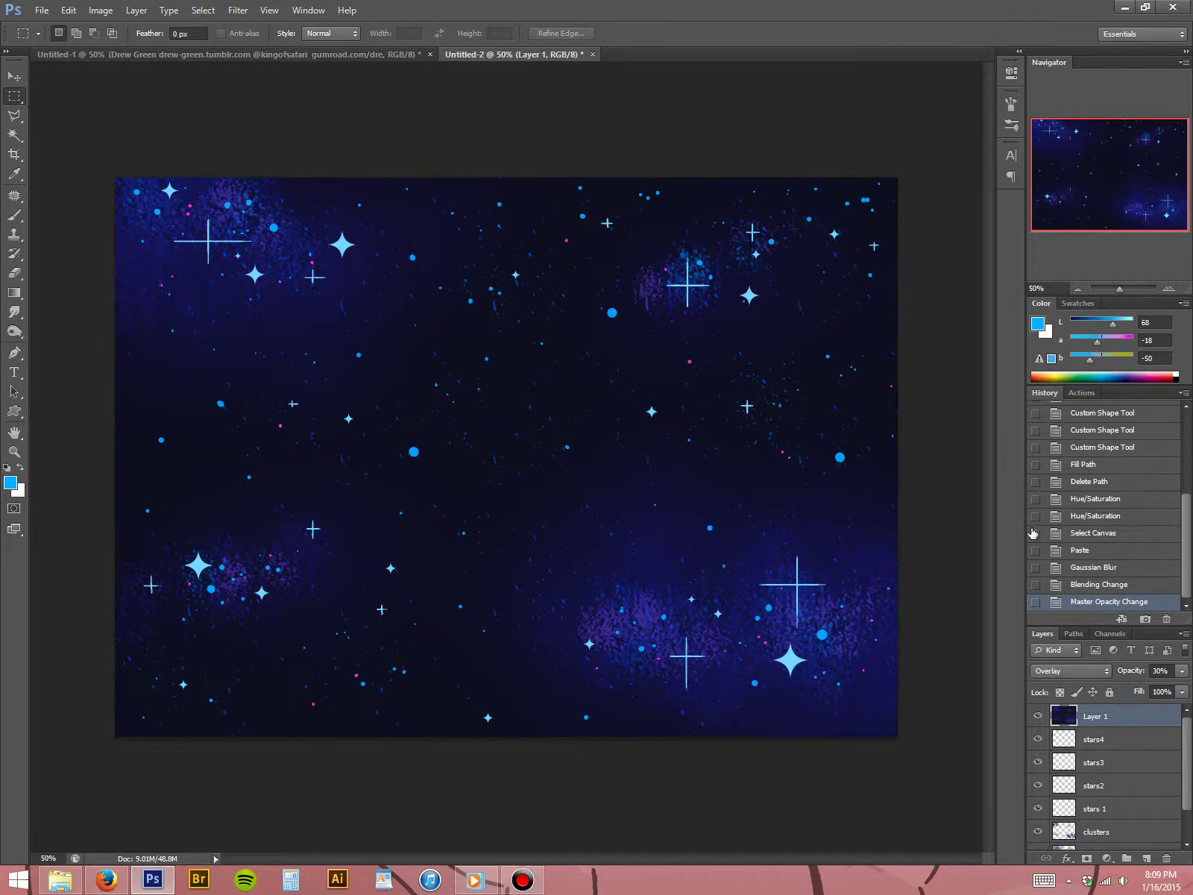
- Hide and show the blurred Overlay layer repeatedly to compare the painting with and without it
{"action": "left_click", "coordinate": [1039, 720]}
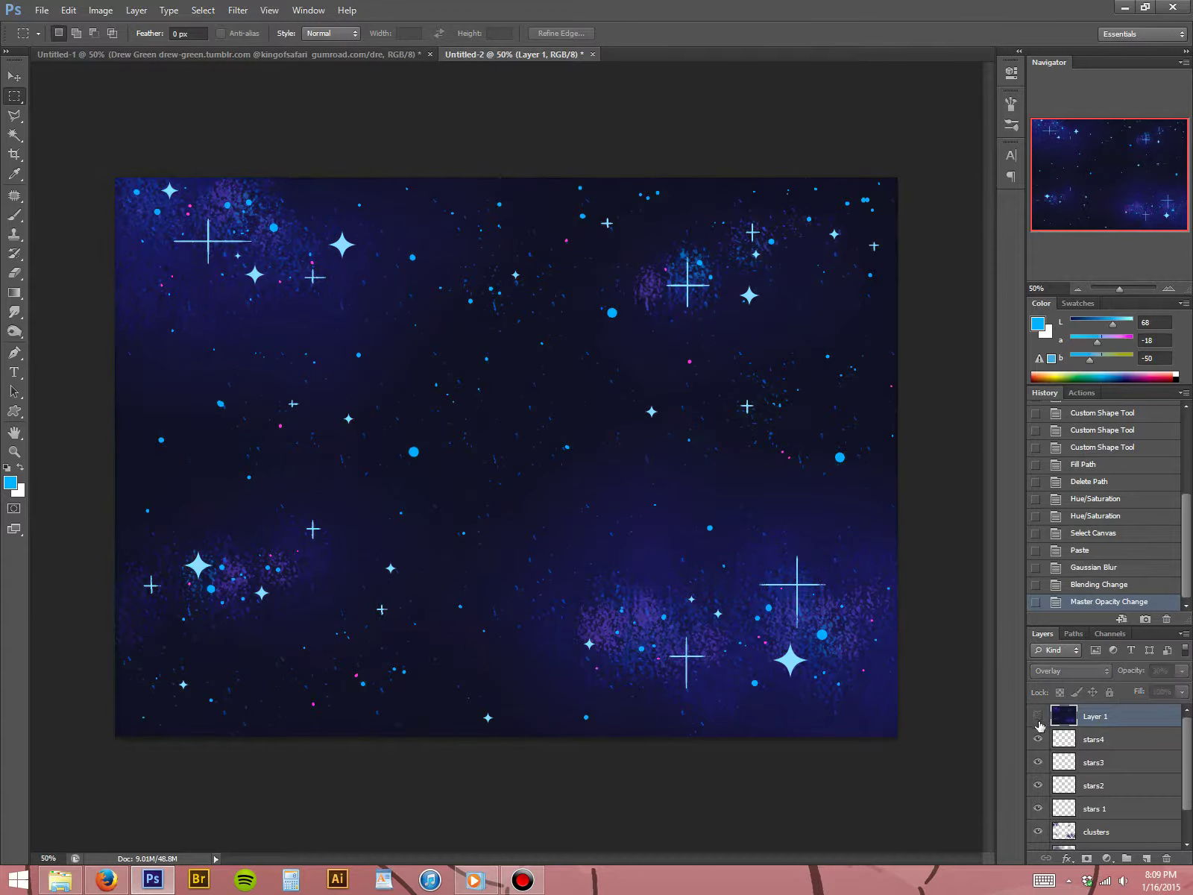
{"action": "left_click", "coordinate": [1039, 720]}
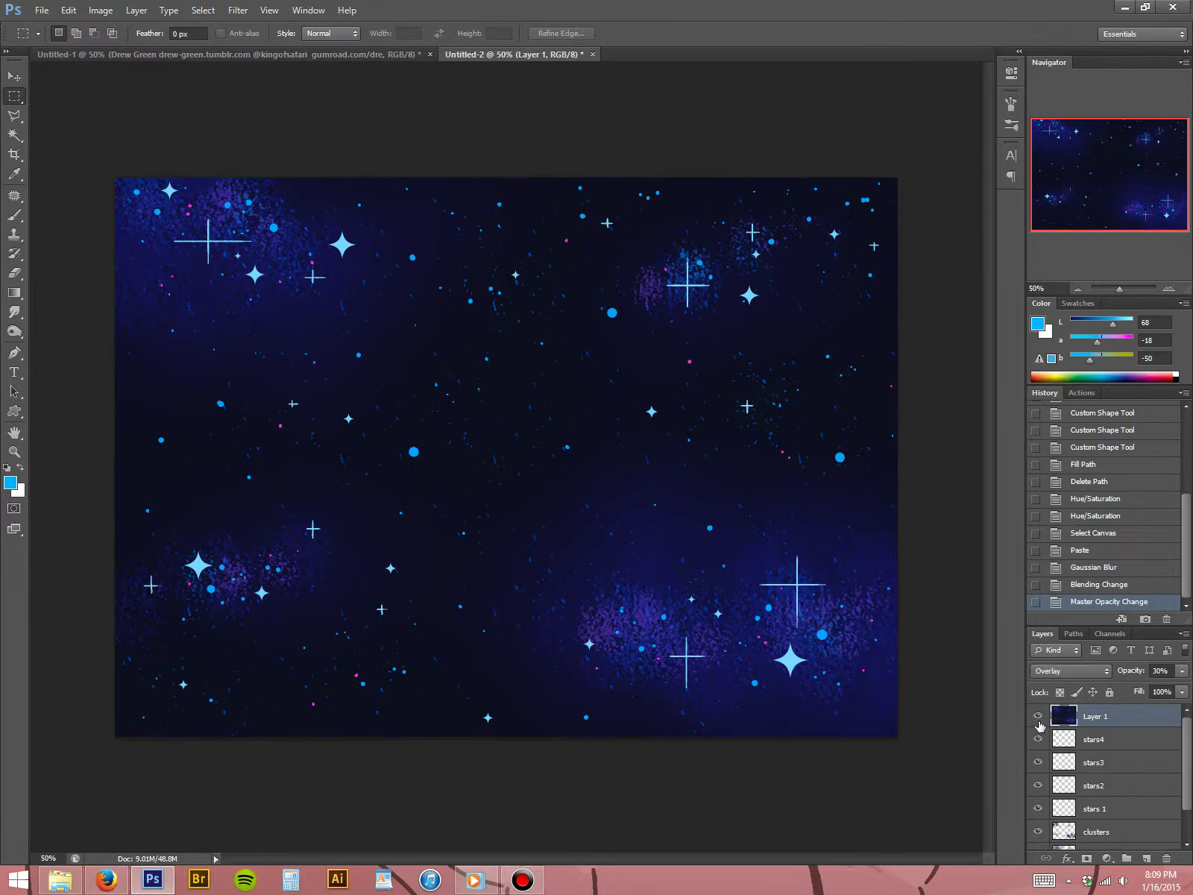
{"action": "left_click", "coordinate": [1038, 717]}
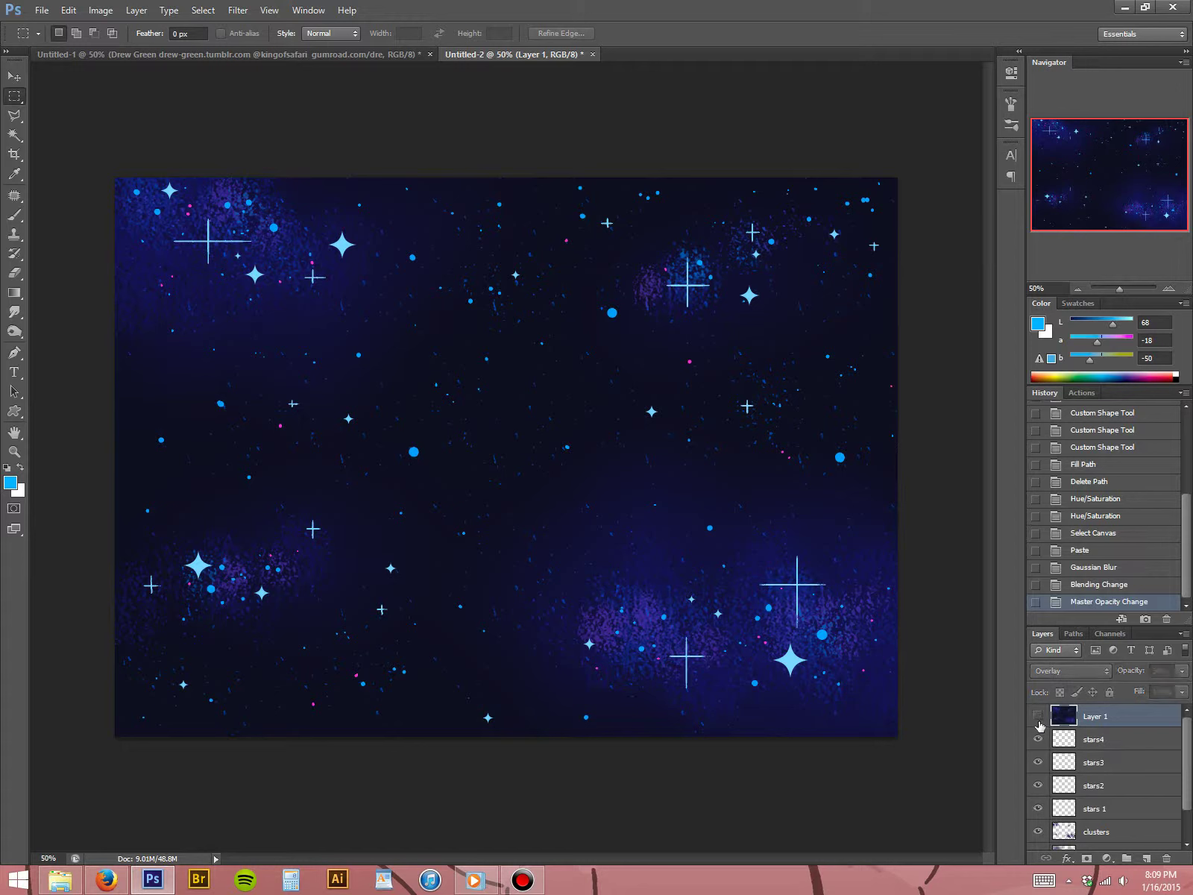
{"action": "left_click", "coordinate": [1038, 718]}
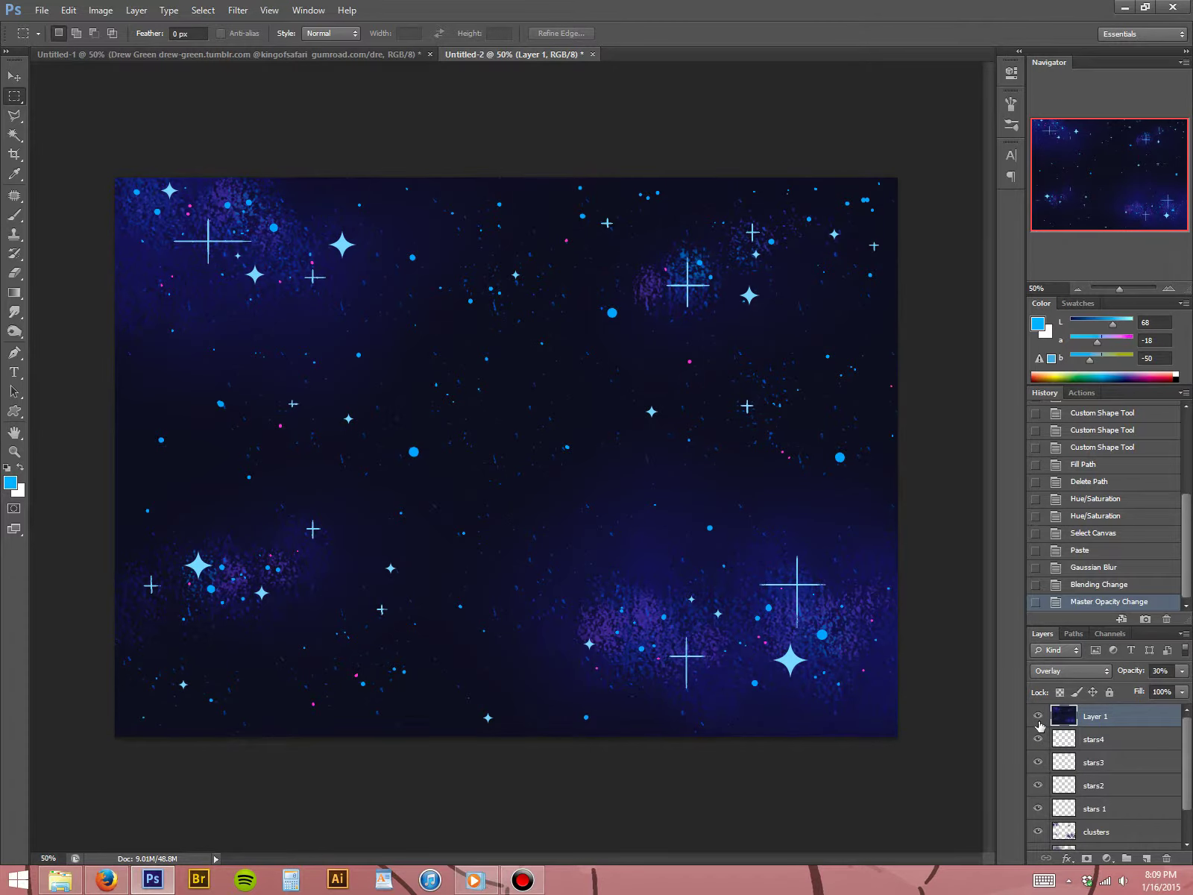
{"action": "left_click", "coordinate": [1039, 719]}
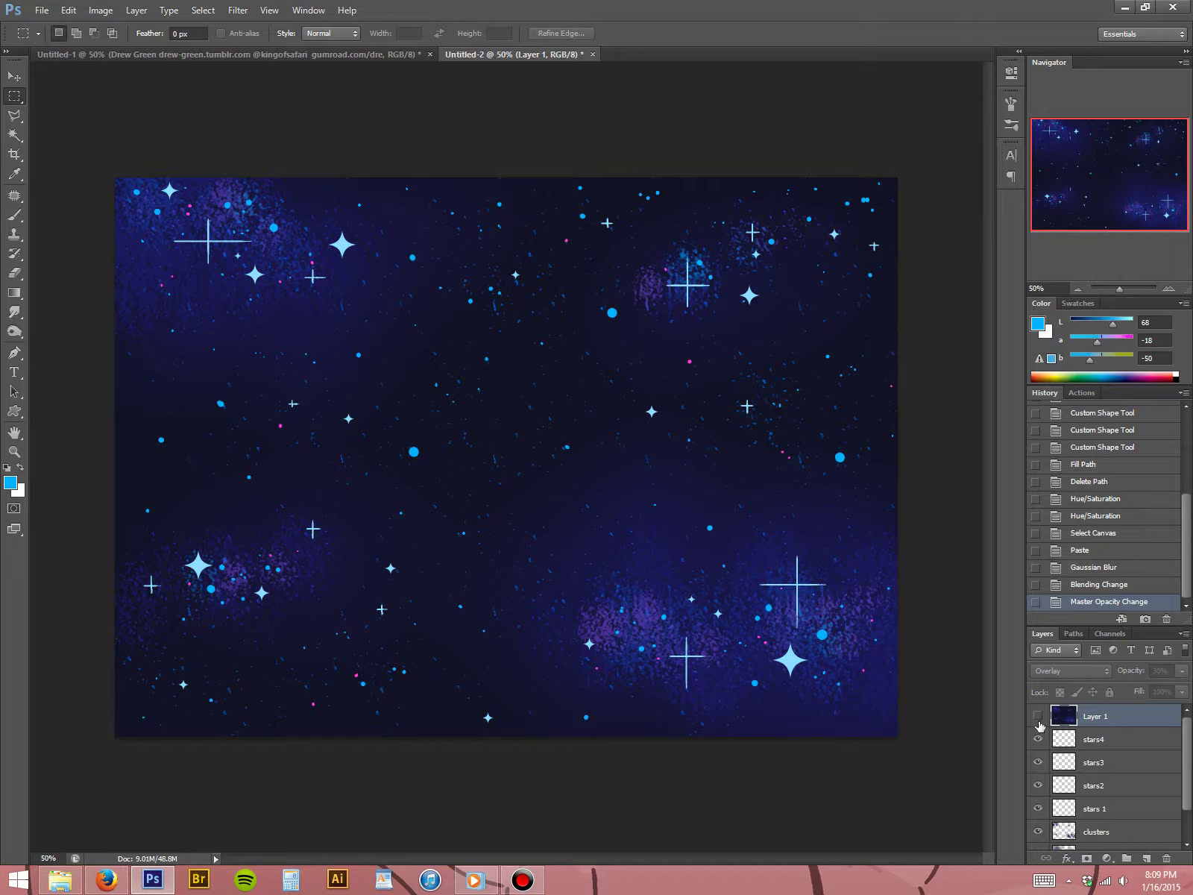
{"action": "left_click", "coordinate": [1039, 719]}
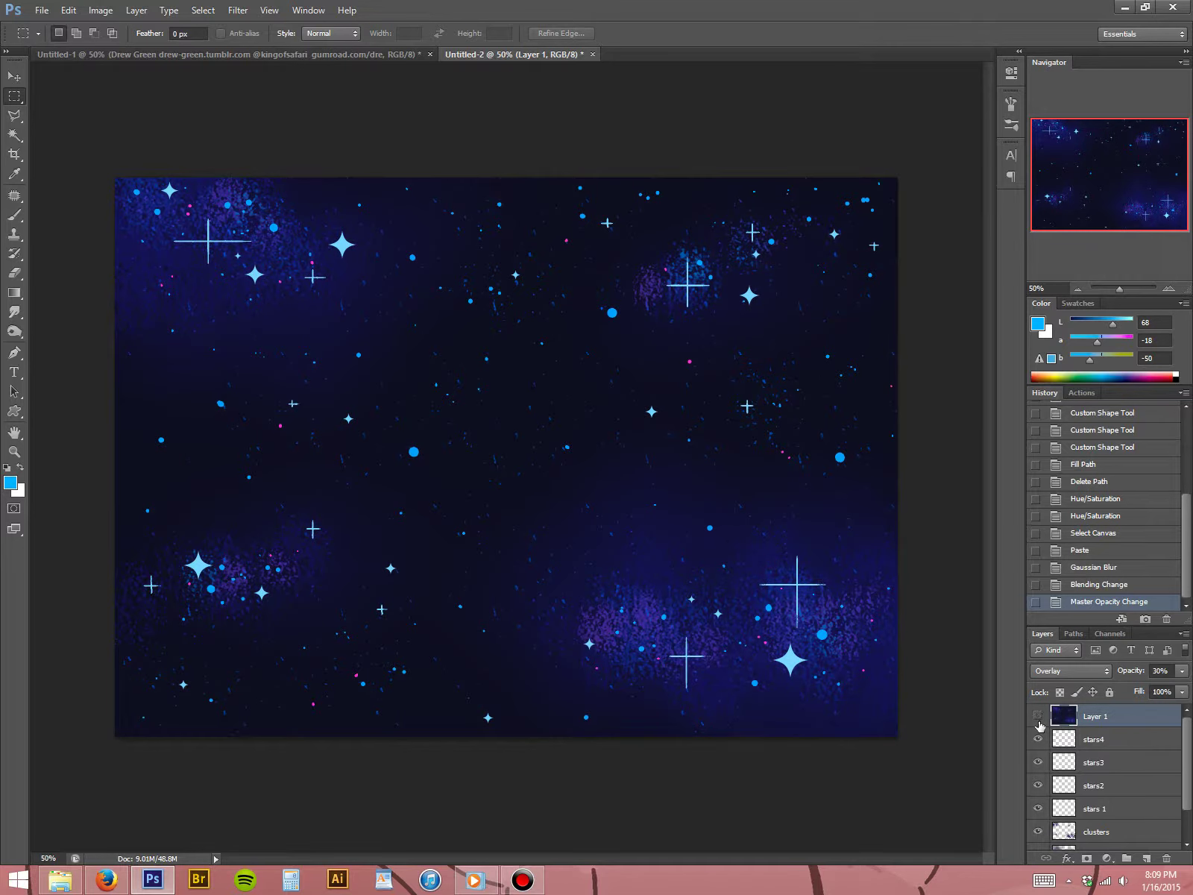
{"action": "left_click", "coordinate": [1038, 719]}
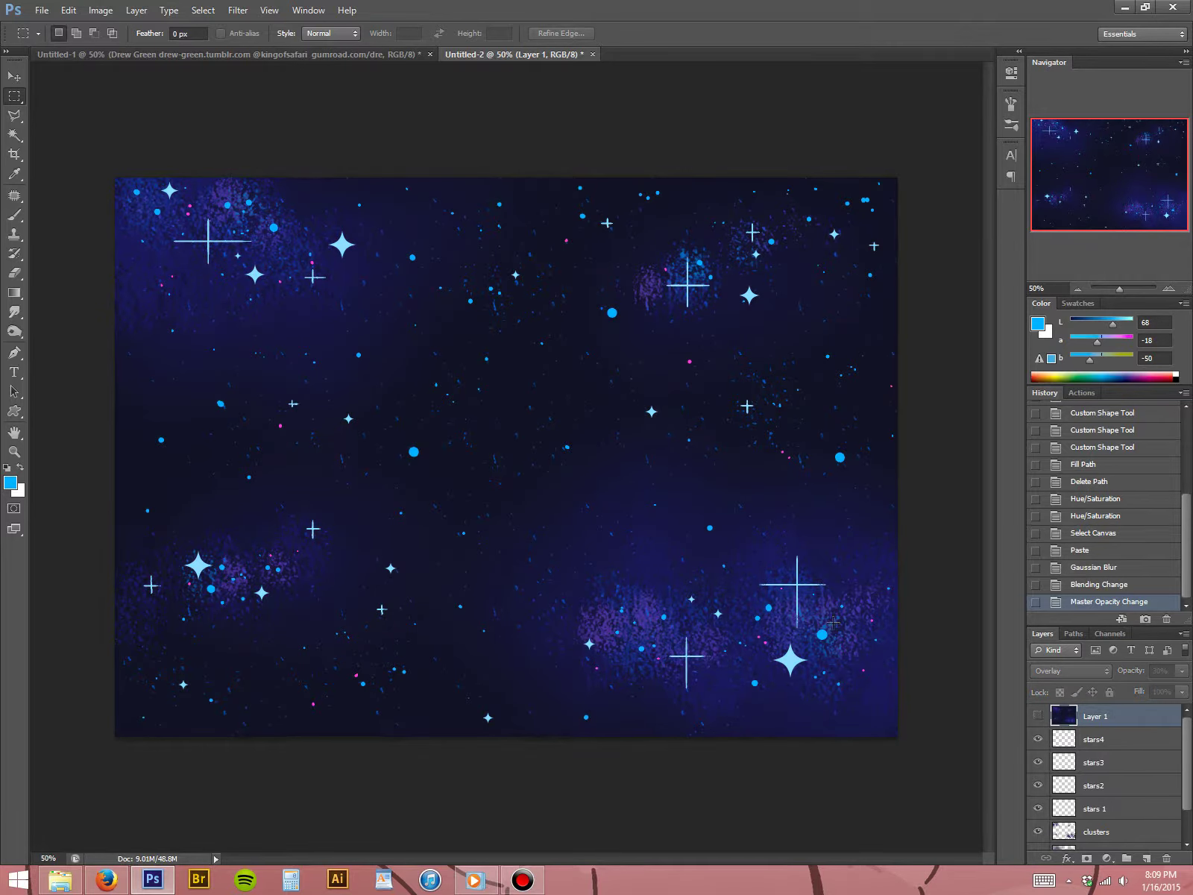